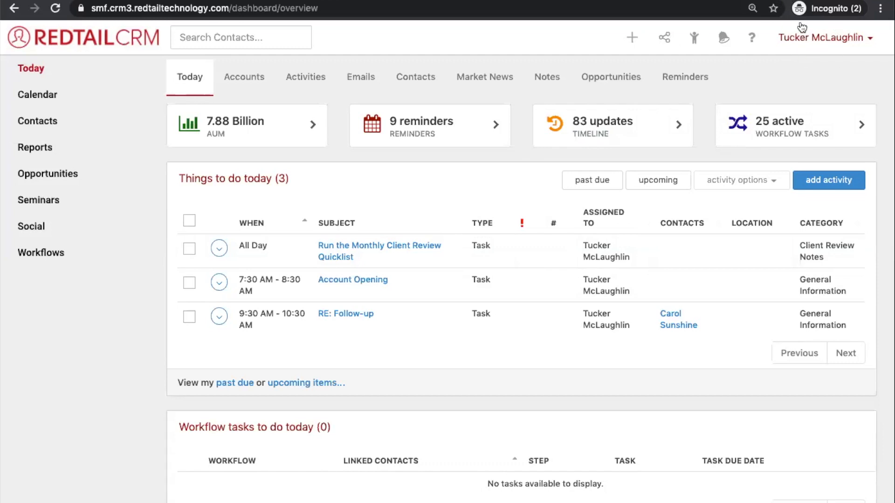
# - Open the account management page and locate its Manage Templates section
pyautogui.click(817, 42)
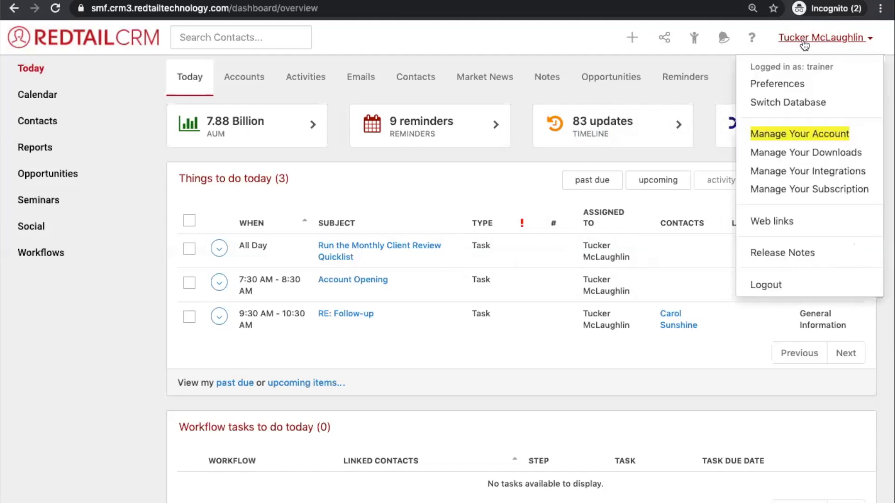
pyautogui.click(796, 134)
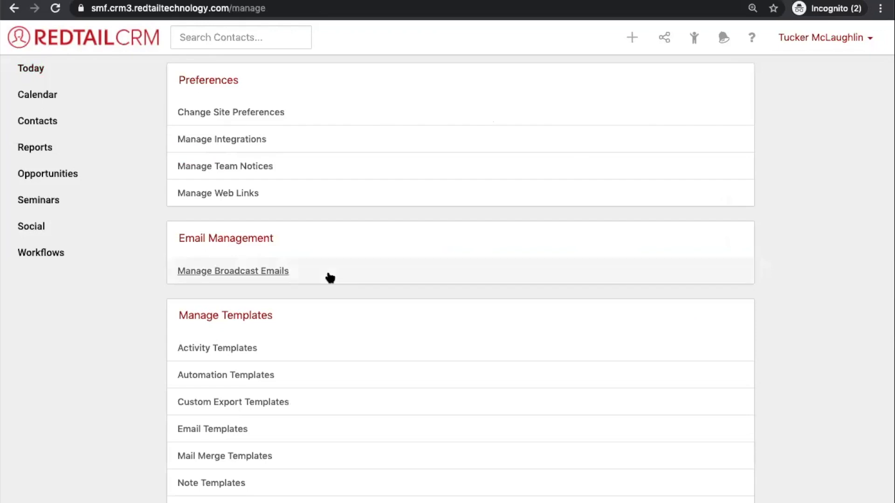
pyautogui.scroll(-1, 330, 278)
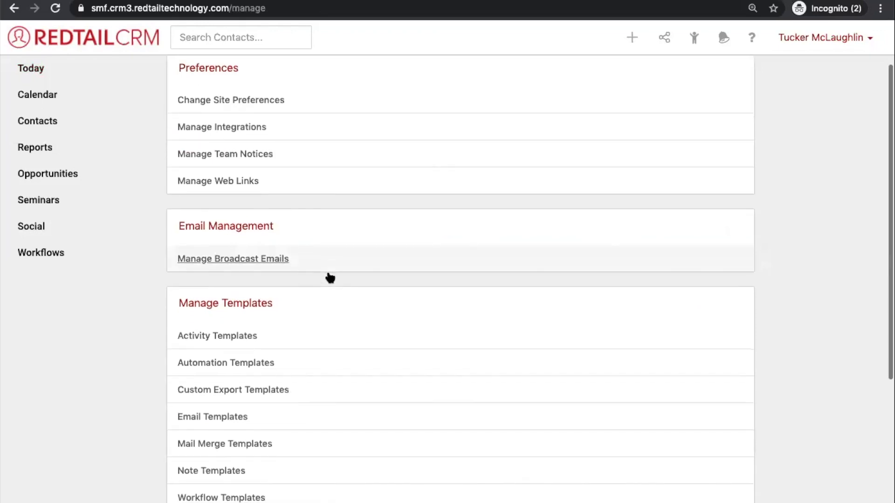
pyautogui.rightClick(176, 304)
pyautogui.click(188, 284)
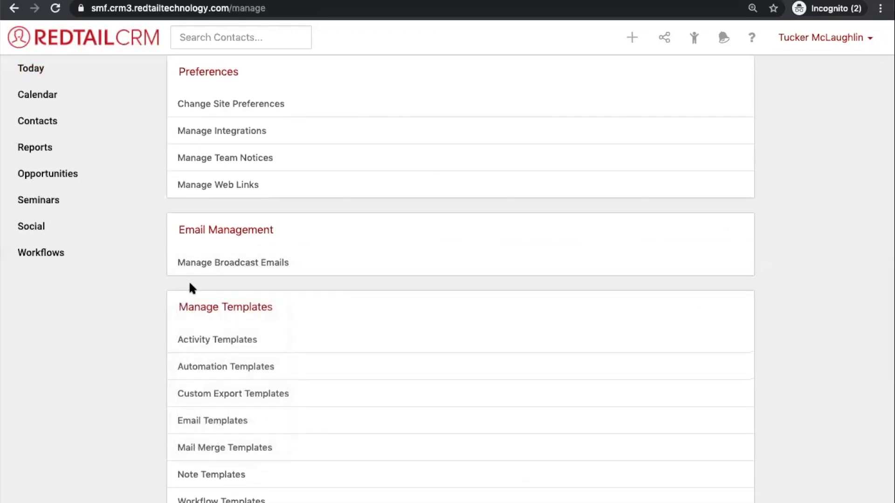
pyautogui.moveTo(180, 304); pyautogui.dragTo(268, 311)
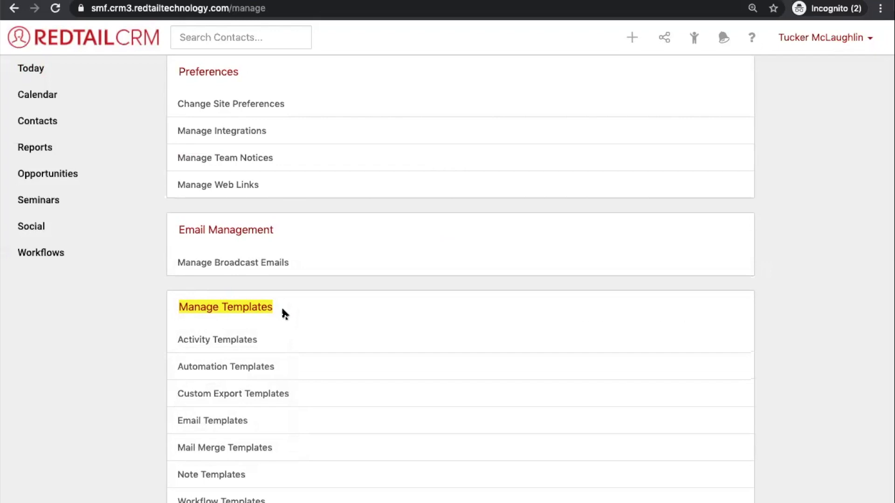
pyautogui.doubleClick(189, 311)
pyautogui.click(802, 46)
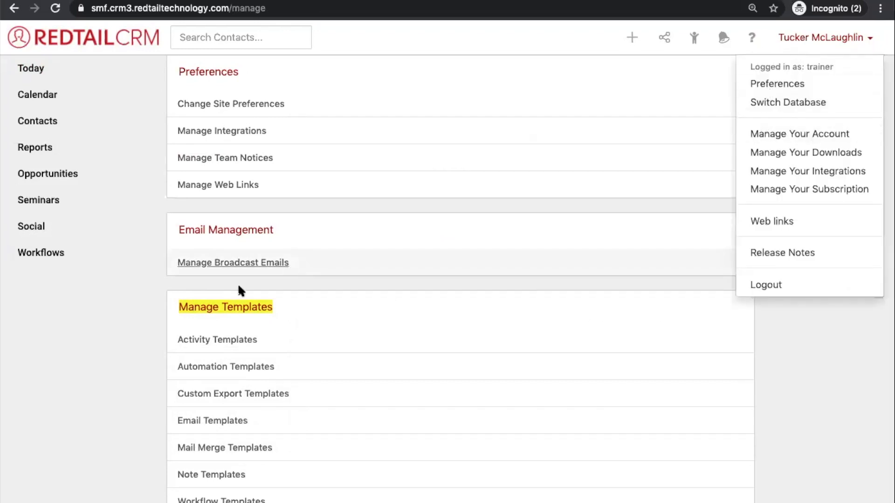
pyautogui.click(227, 309)
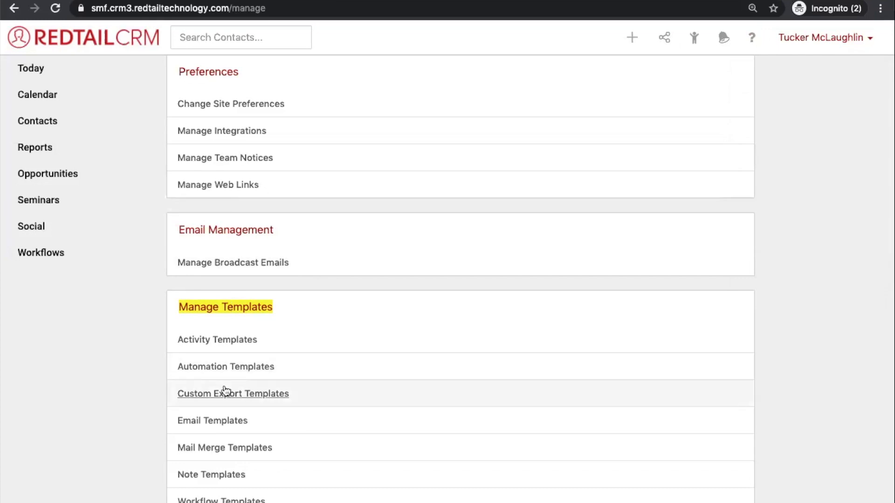
# - View the list of Workflow Templates and return to the account management page
pyautogui.scroll(-2, 226, 393)
pyautogui.click(218, 442)
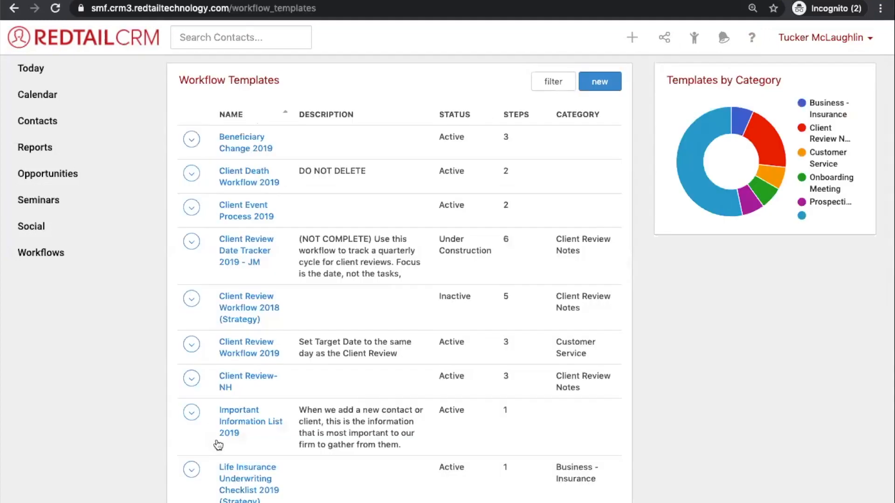
pyautogui.hscroll(-5, 218, 445)
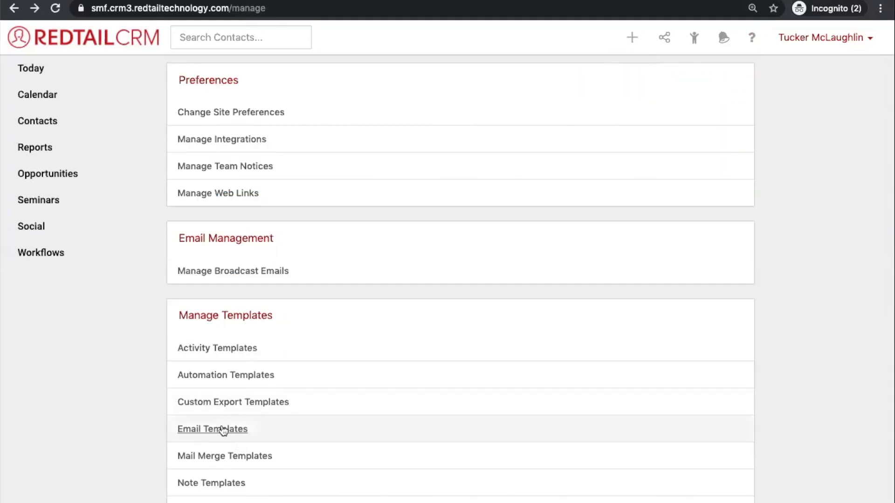
# - View the Custom Export Templates list and the Email Templates, returning to the account management page
pyautogui.click(235, 409)
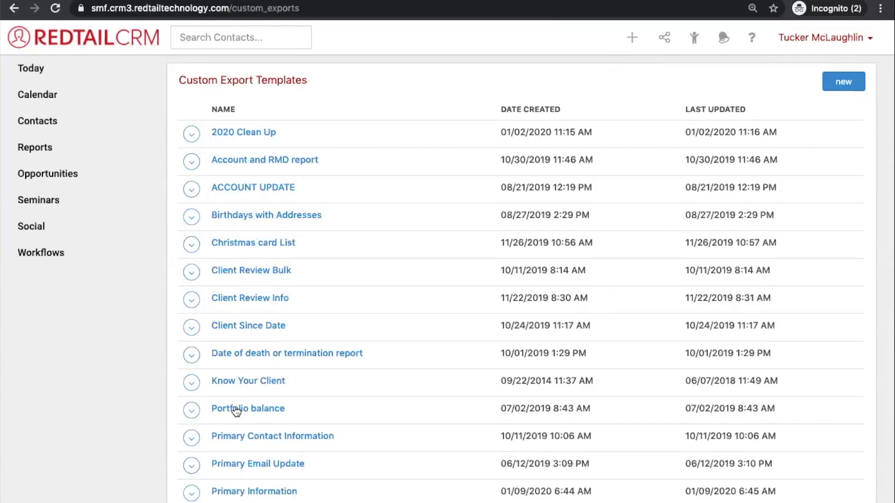
pyautogui.hotkey('alt', 'Left')
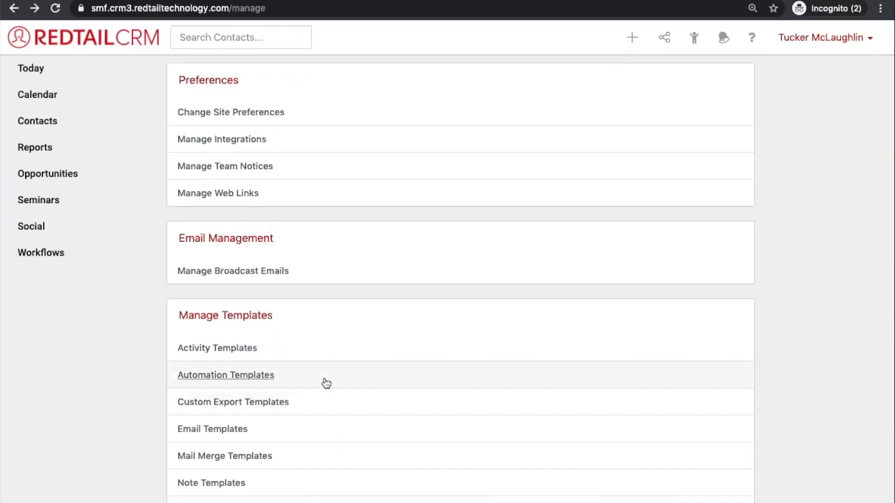
pyautogui.scroll(-1, 326, 383)
pyautogui.click(198, 395)
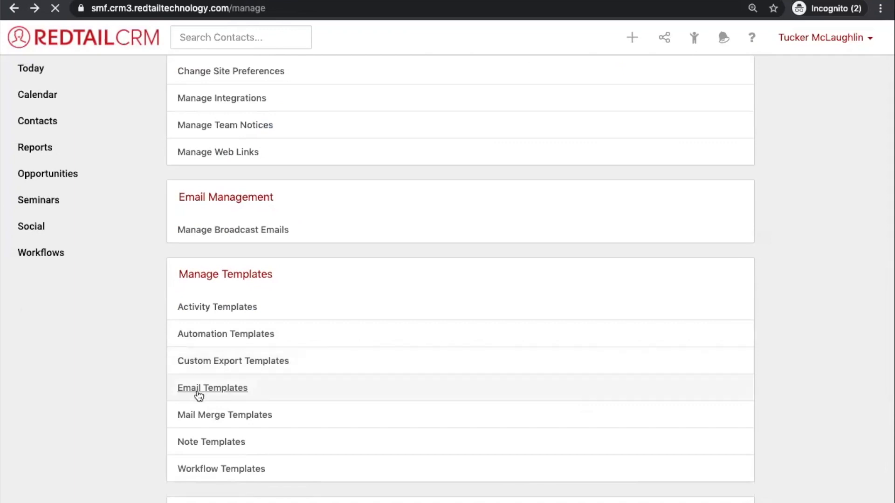
pyautogui.click(221, 387)
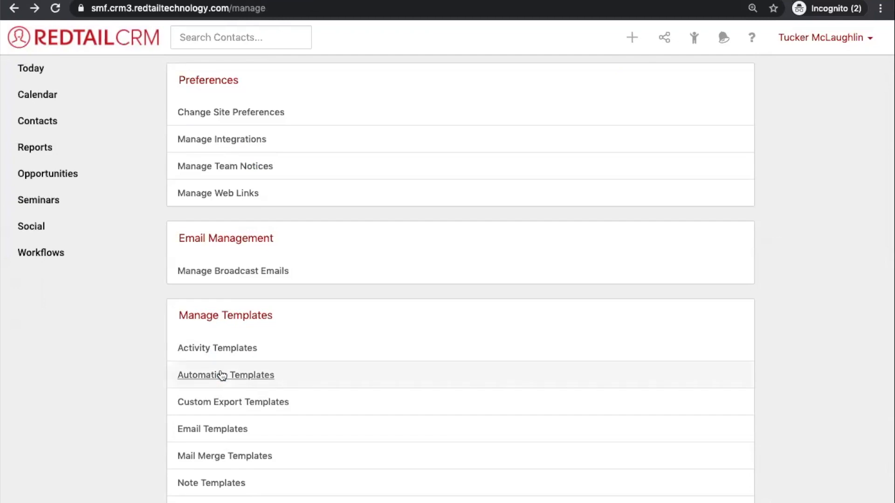
# - View the Automation Templates list, show the available actions for the Prospect to Client automation, and return to account management
pyautogui.scroll(-2, 223, 376)
pyautogui.click(238, 331)
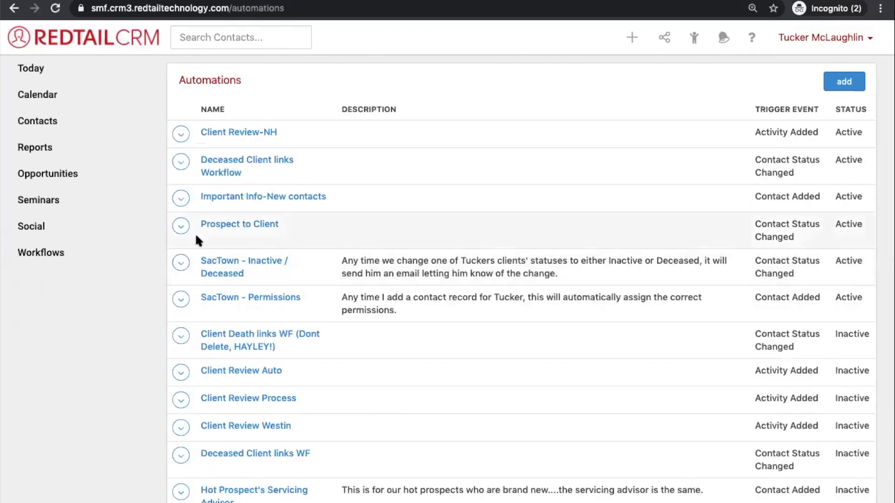
pyautogui.click(182, 232)
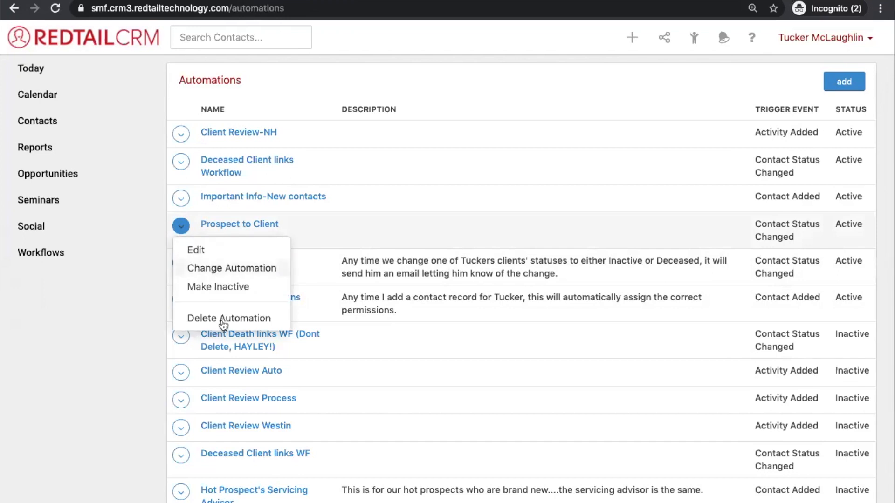
pyautogui.hscroll(-5, 320, 86)
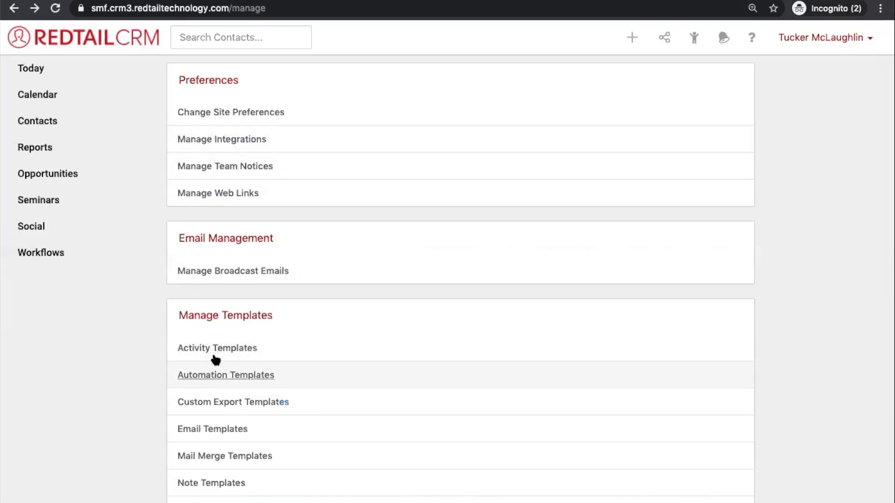
# - View the Activity Templates list and its blank form for composing a new template, leaving without creating one
pyautogui.click(219, 351)
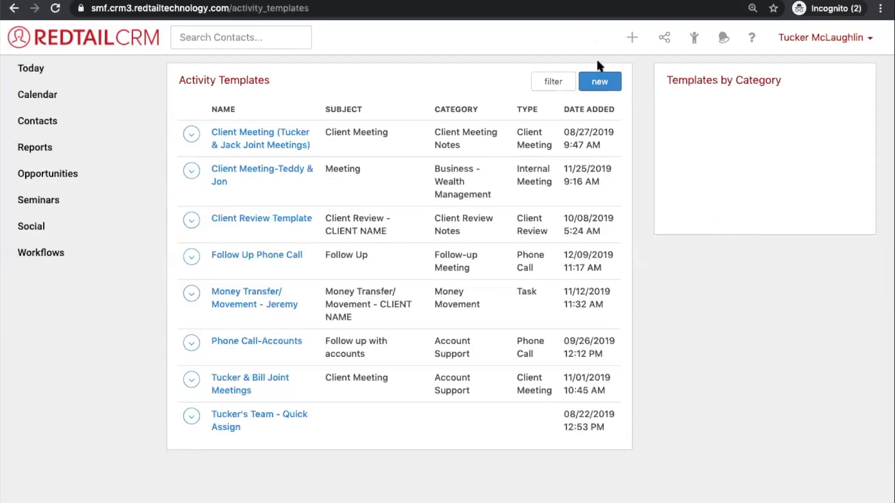
pyautogui.click(606, 87)
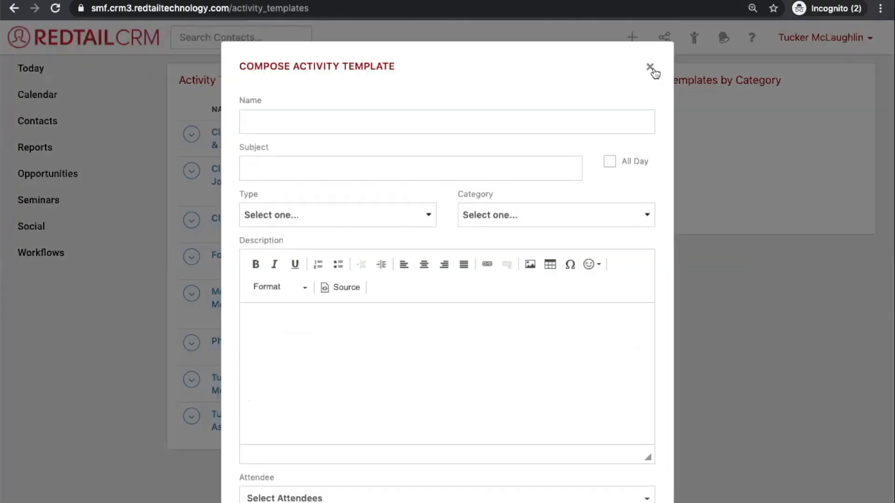
pyautogui.click(650, 67)
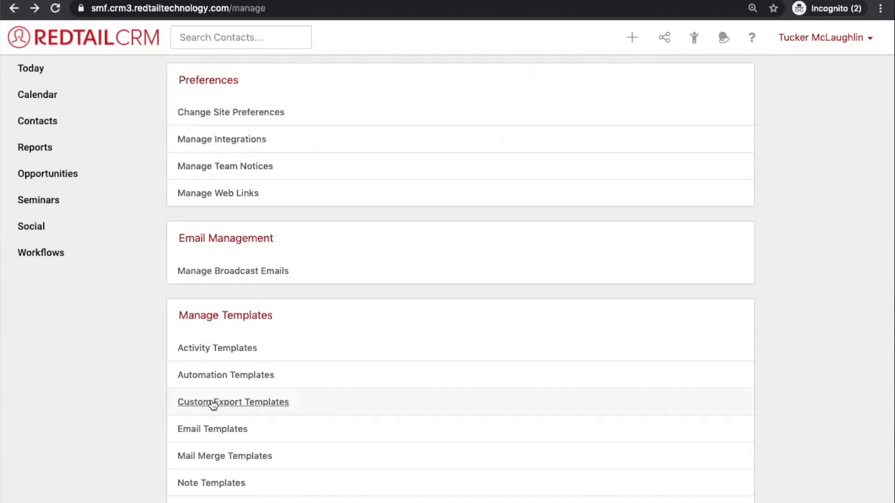
# - View the Email Templates list with its option to create a new one, and return to the Manage Templates section
pyautogui.scroll(-2, 214, 403)
pyautogui.click(222, 375)
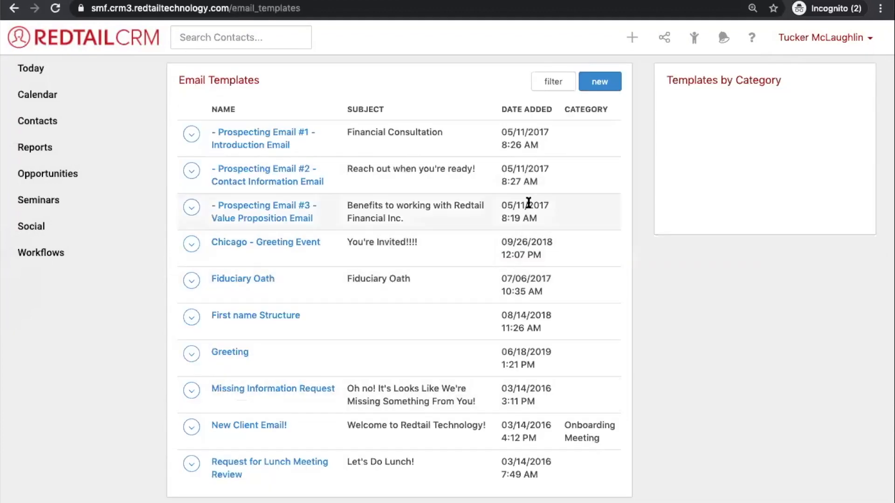
pyautogui.click(598, 85)
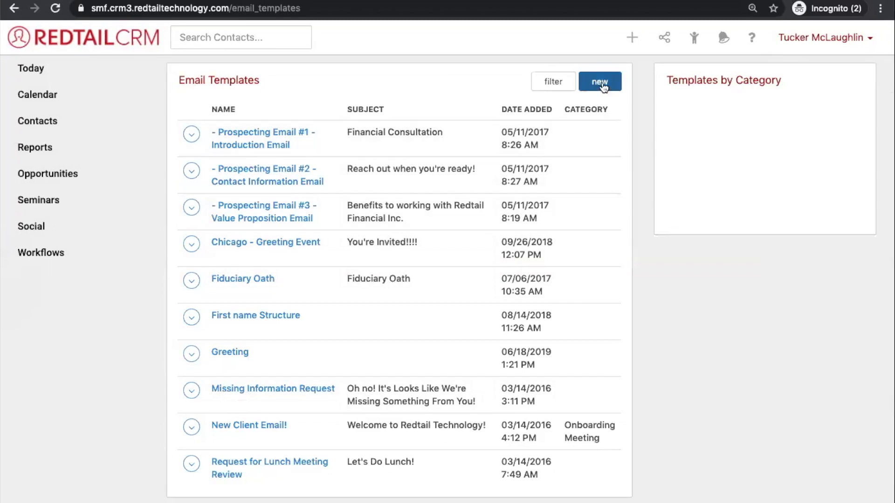
pyautogui.hscroll(-5, 566, 152)
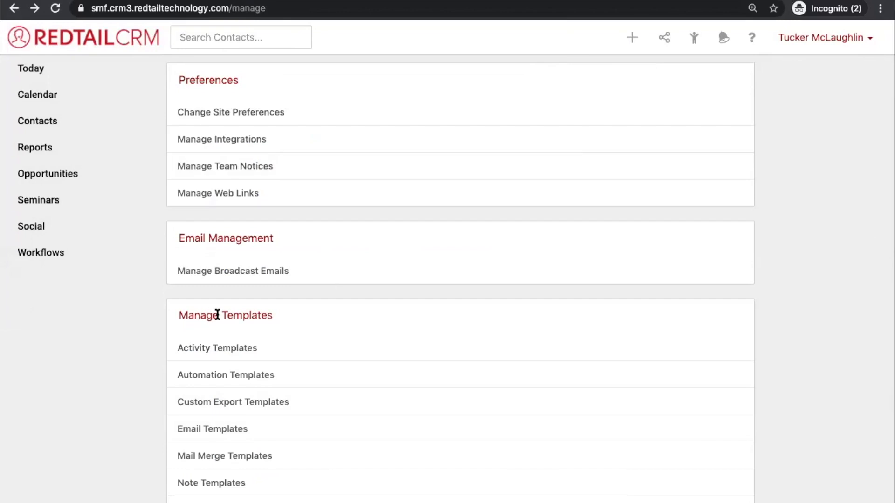
pyautogui.tripleClick(218, 315)
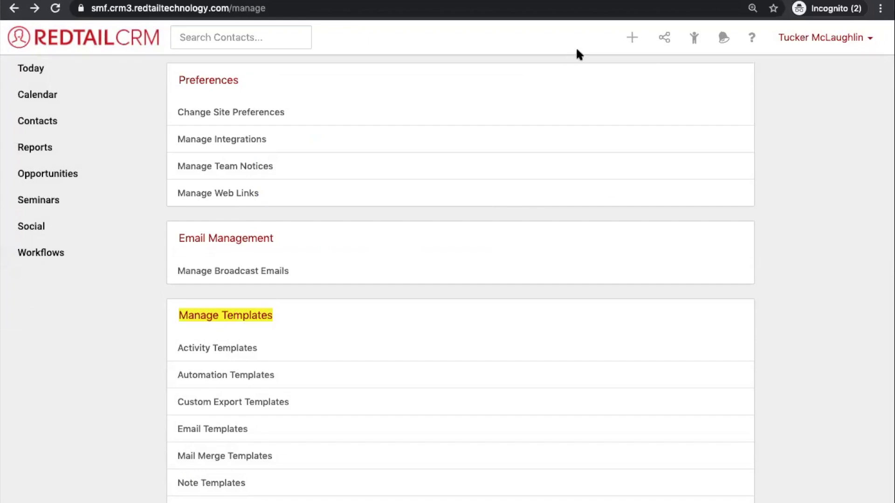
# - Start a new workflow from Quick Add, view the selectable workflow templates, and close the form without creating it
pyautogui.click(632, 38)
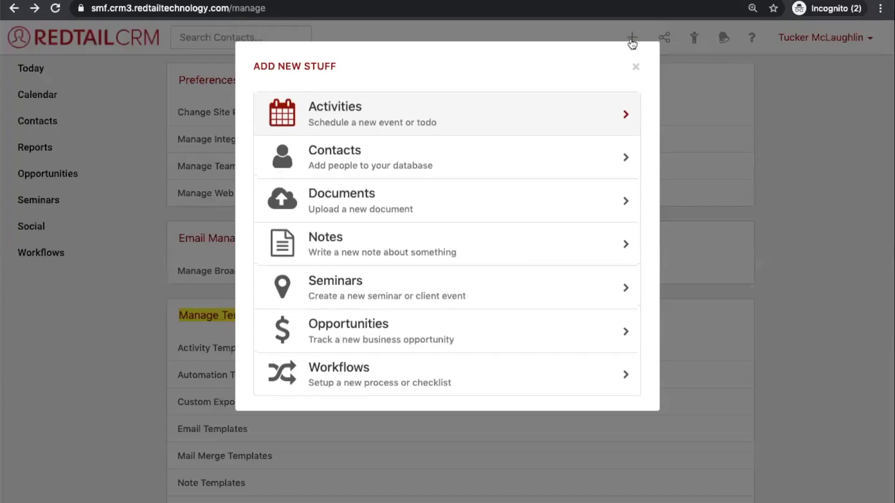
pyautogui.click(367, 370)
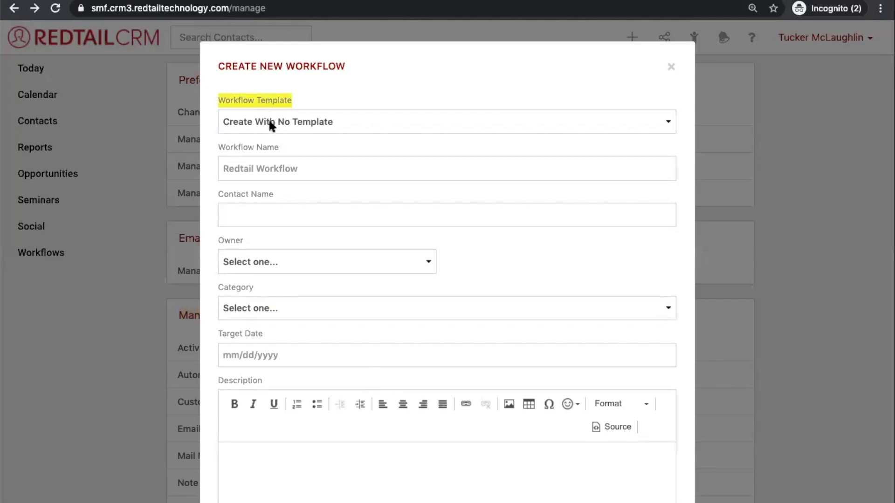
pyautogui.click(272, 125)
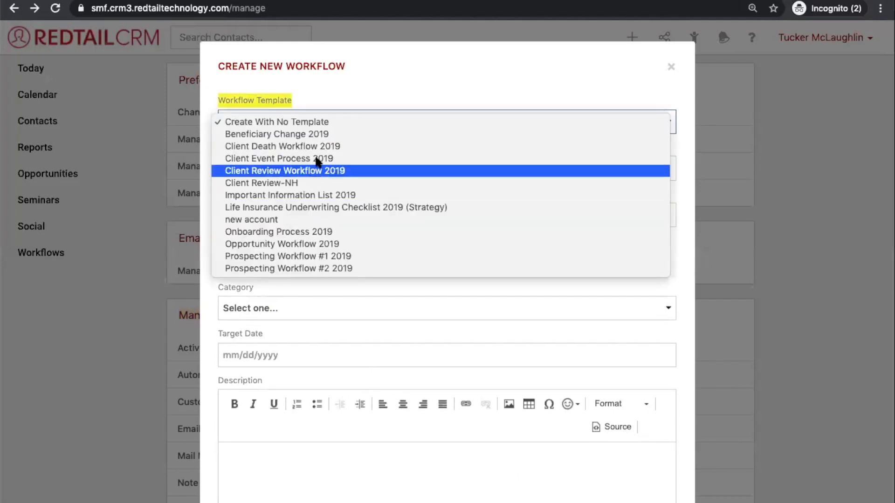
pyautogui.click(669, 66)
pyautogui.click(669, 66)
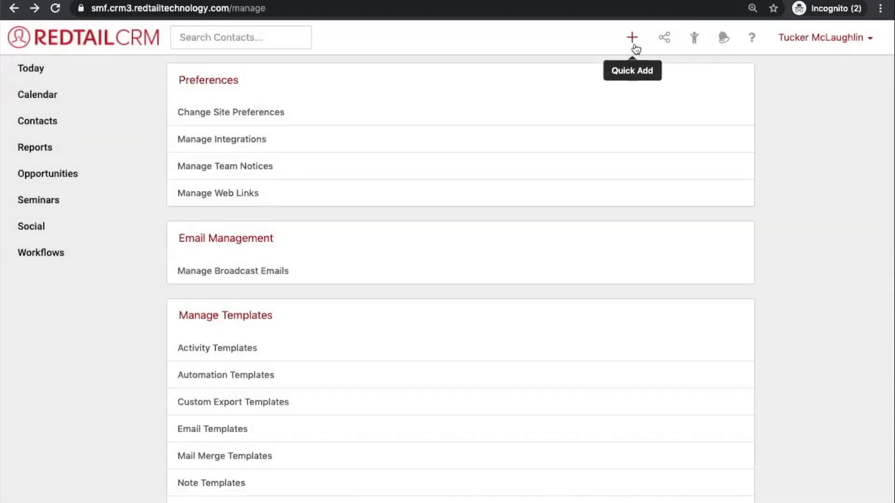
# - Start a new activity from Quick Add, look through the selectable activity templates, and close the form without creating it
pyautogui.click(632, 38)
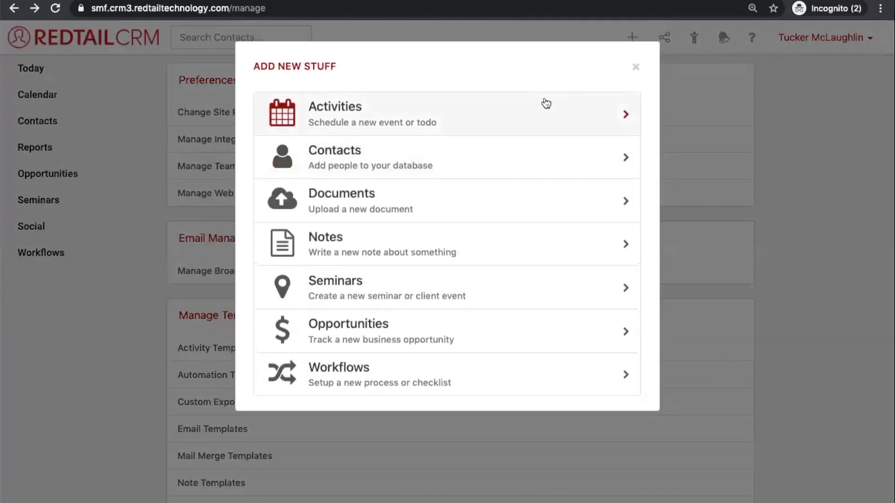
pyautogui.click(545, 103)
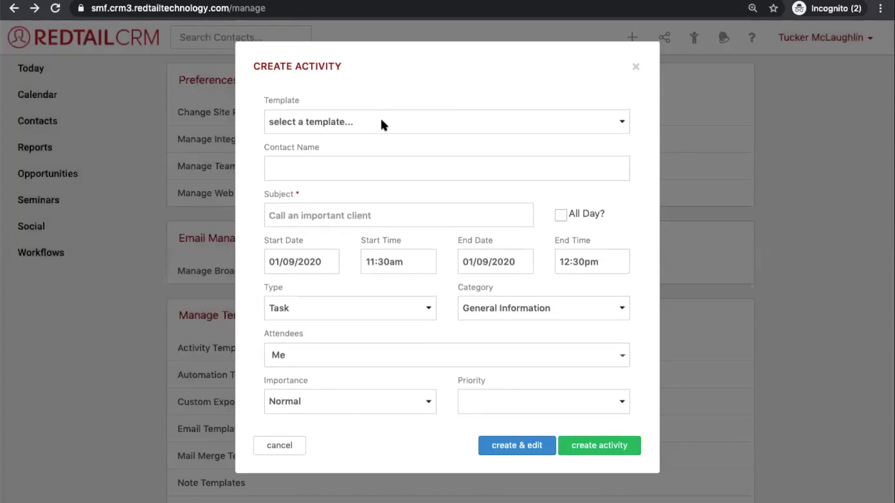
pyautogui.click(381, 123)
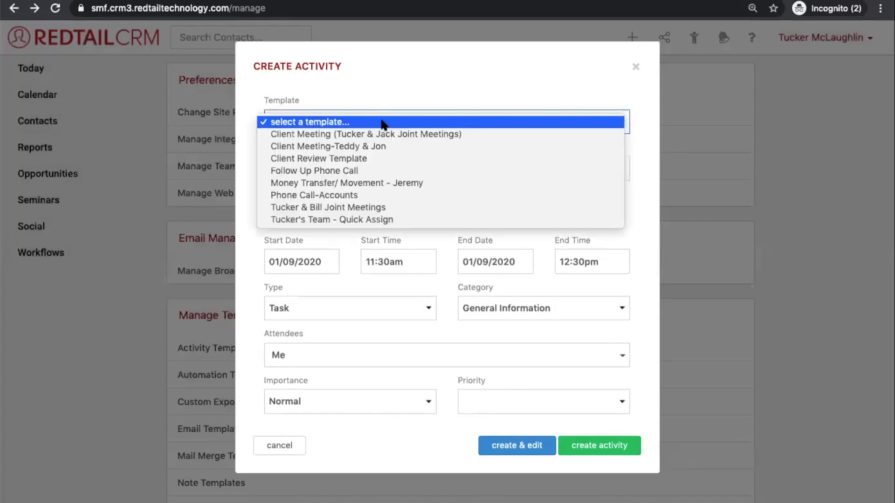
pyautogui.press('Down')
pyautogui.press('Down')
pyautogui.press('Down')
pyautogui.press('Down')
pyautogui.press('Down')
pyautogui.press('Down')
pyautogui.press('Down')
pyautogui.press('Down')
pyautogui.click(646, 101)
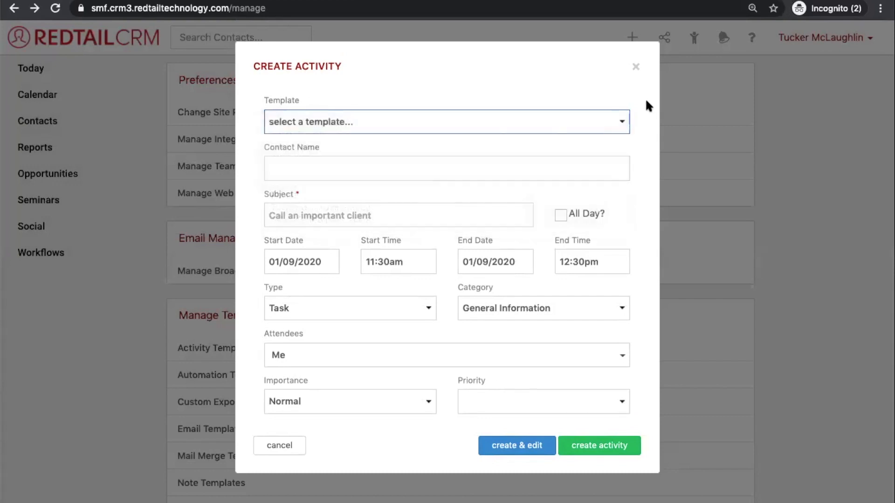
pyautogui.click(636, 68)
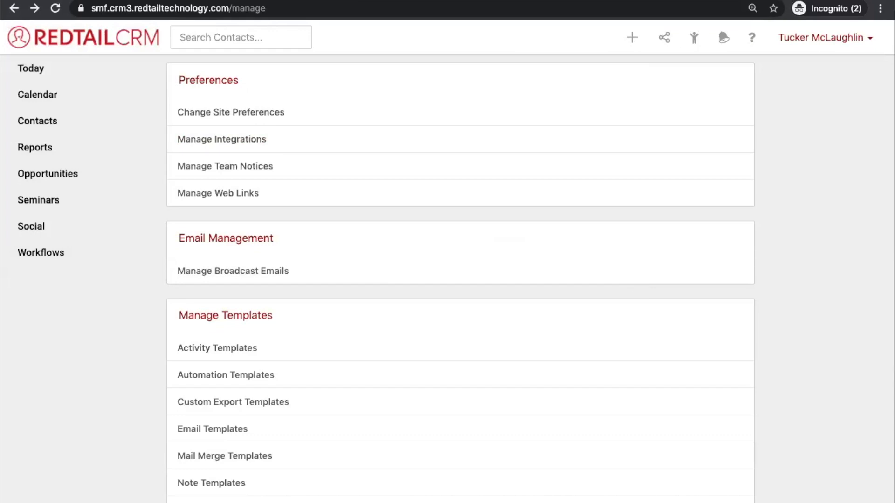
# - Open the site preferences from the Preferences section of the account management page
pyautogui.scroll(-1, 448, 124)
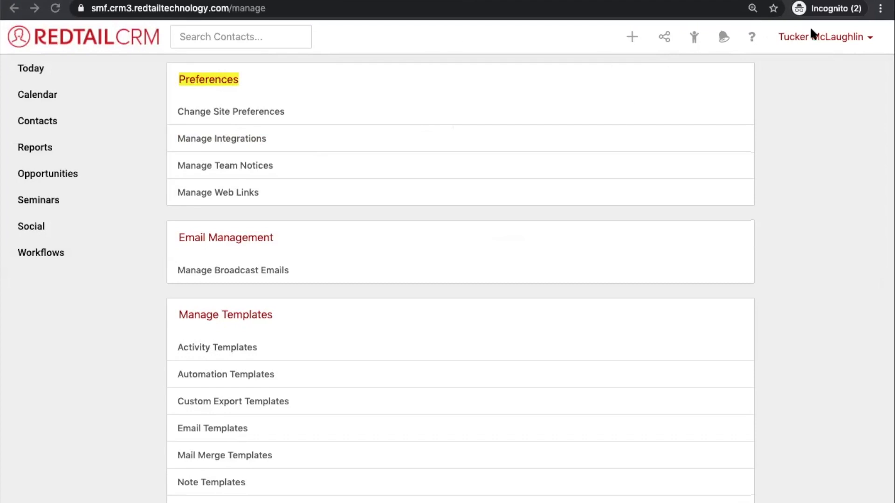
pyautogui.click(811, 41)
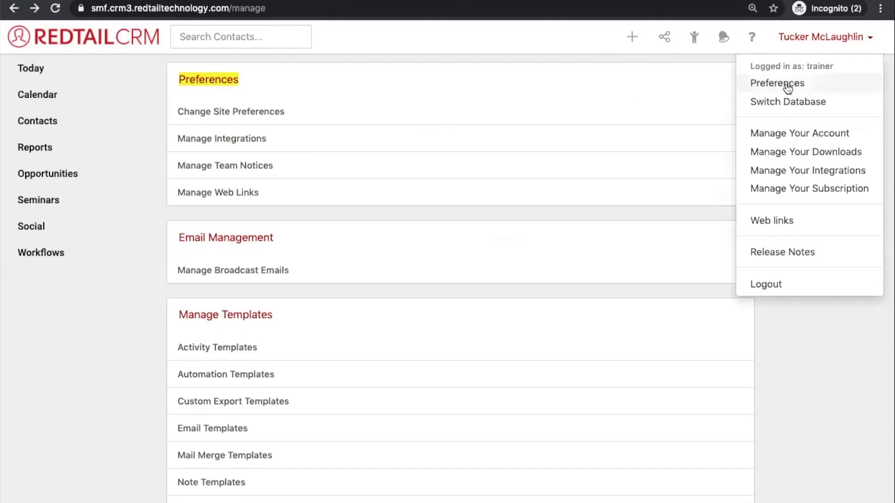
pyautogui.click(209, 80)
pyautogui.moveTo(177, 91); pyautogui.dragTo(292, 110)
pyautogui.click(269, 113)
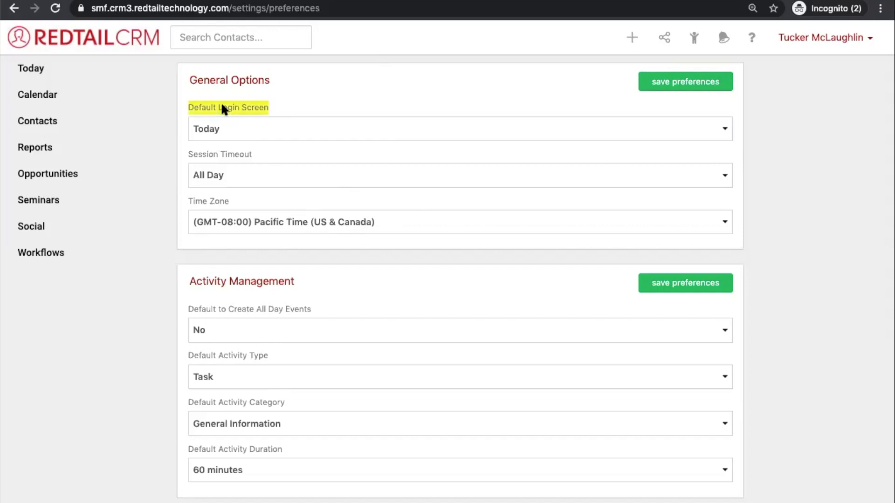
# - Open the Activities dashboard from Today and filter the open activities to Past Due and Next 7 Days
pyautogui.click(65, 74)
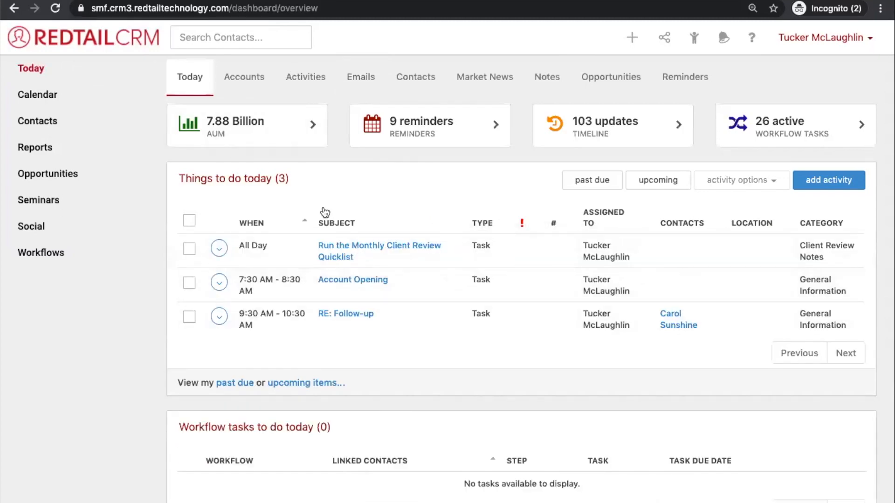
pyautogui.click(310, 78)
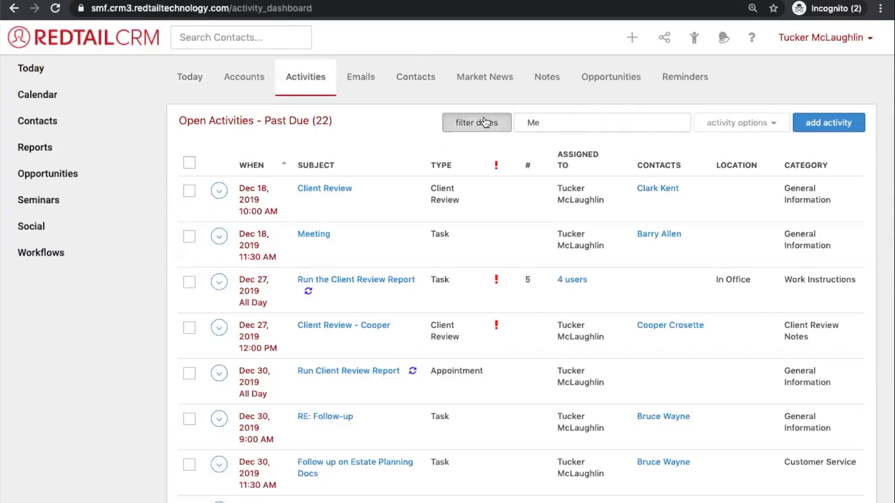
pyautogui.click(483, 122)
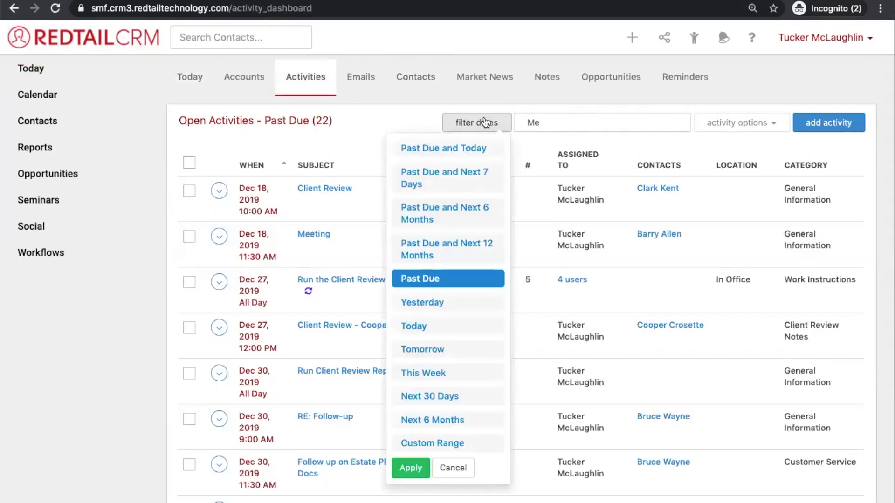
pyautogui.click(484, 182)
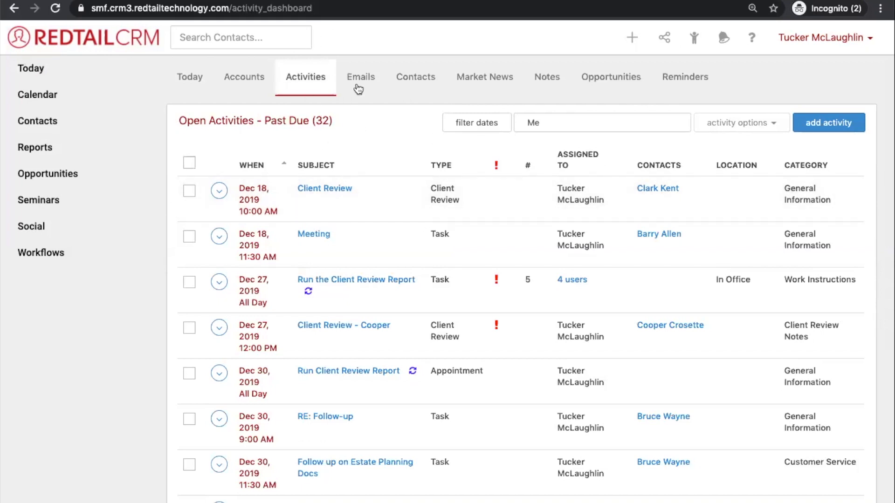
# - Check the date filter selection on the Activities dashboard, close its options, and reload the page
pyautogui.click(471, 129)
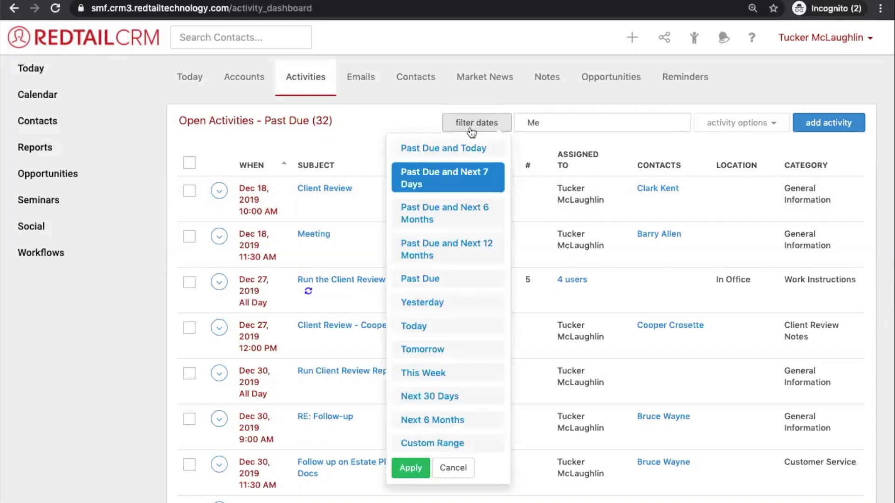
pyautogui.click(365, 98)
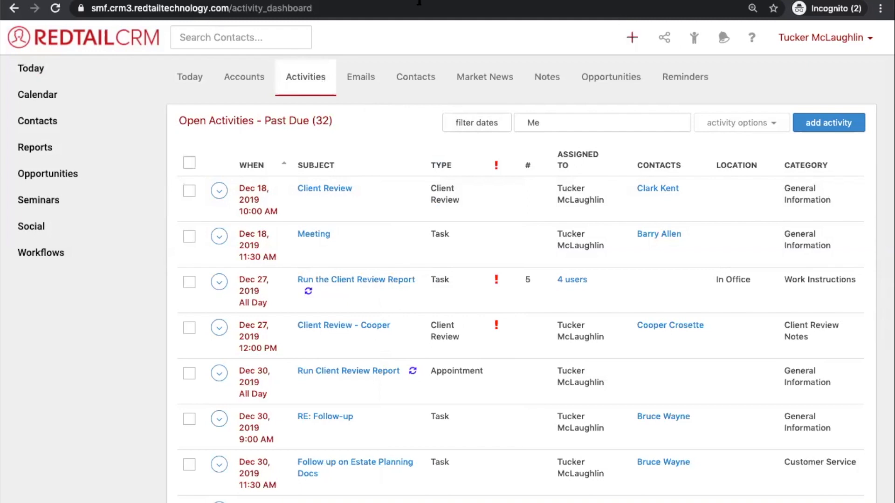
pyautogui.click(55, 8)
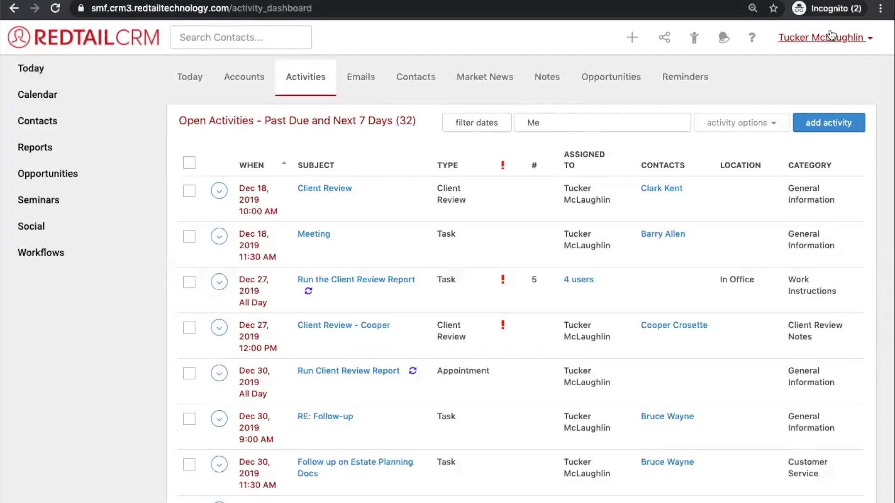
# - Go to the account management page and open the site preferences
pyautogui.click(830, 36)
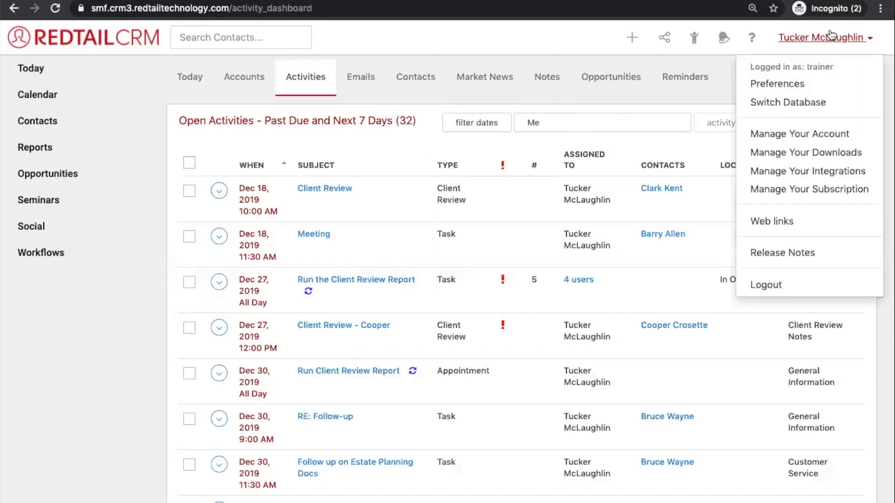
pyautogui.click(819, 135)
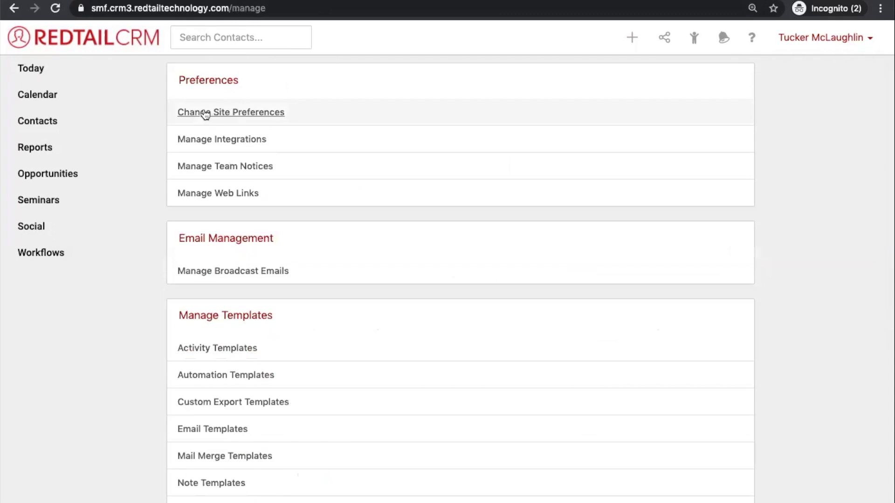
pyautogui.click(254, 116)
# - Switch the default login screen to Activity Dashboard, and set it back to Today
pyautogui.click(231, 128)
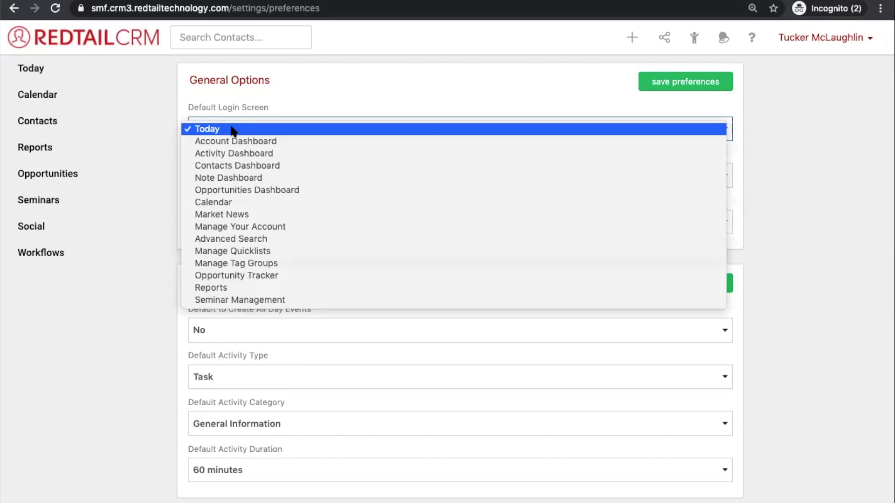
pyautogui.click(235, 154)
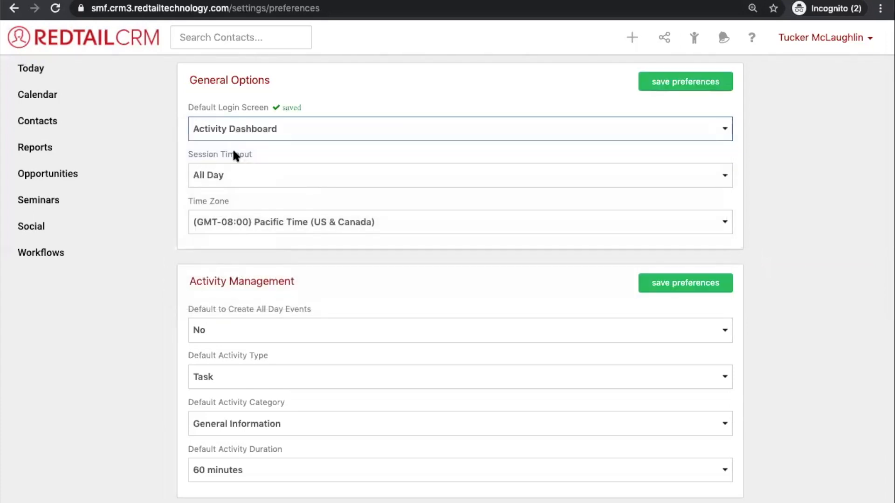
pyautogui.click(229, 130)
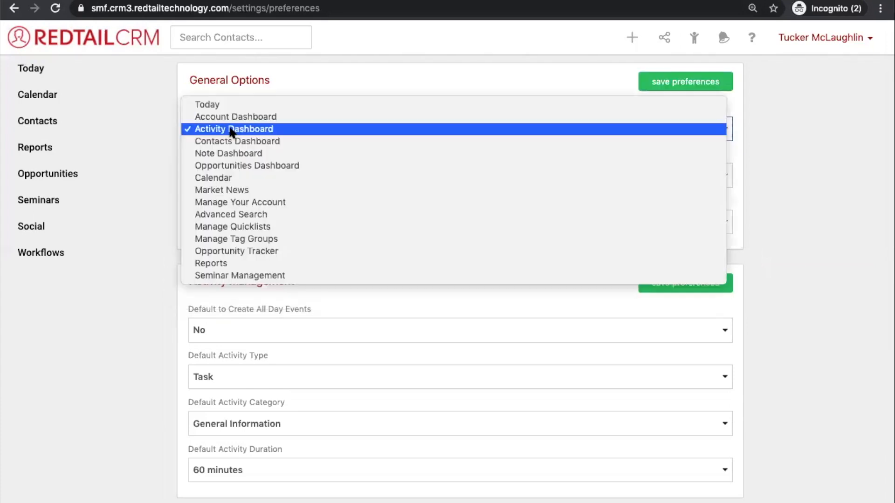
pyautogui.click(233, 106)
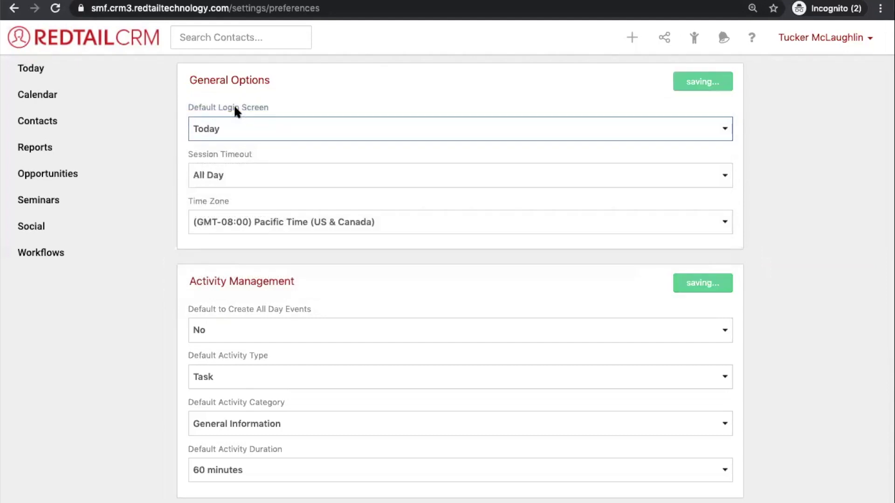
# - Review the Activity Management and Calendar Management defaults, and view the selectable calendar start times without changing the setting
pyautogui.scroll(-3, 259, 225)
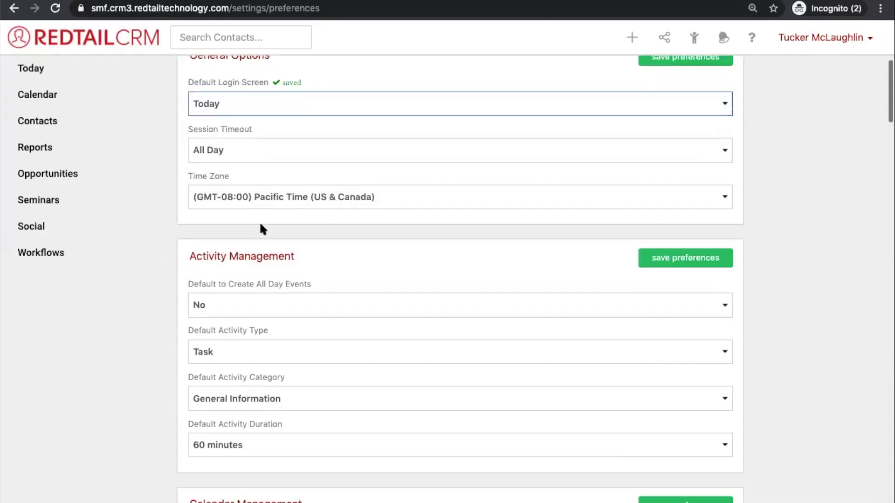
pyautogui.scroll(-3, 261, 230)
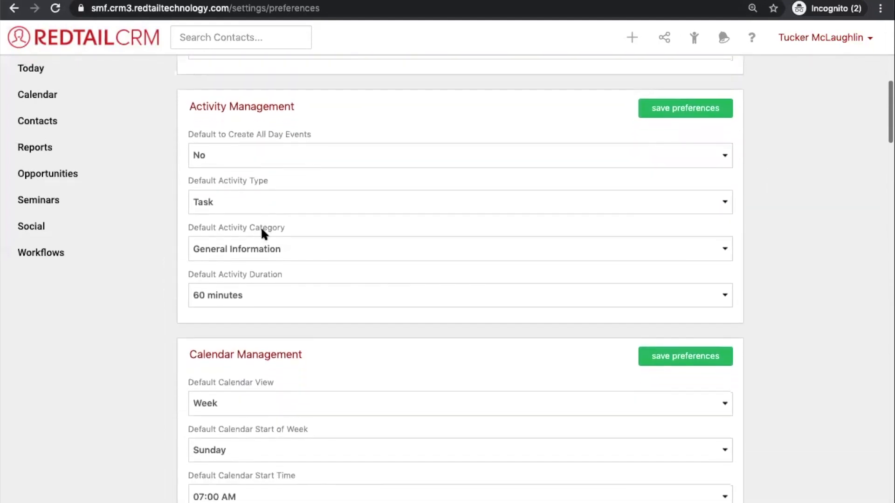
pyautogui.scroll(-1, 261, 229)
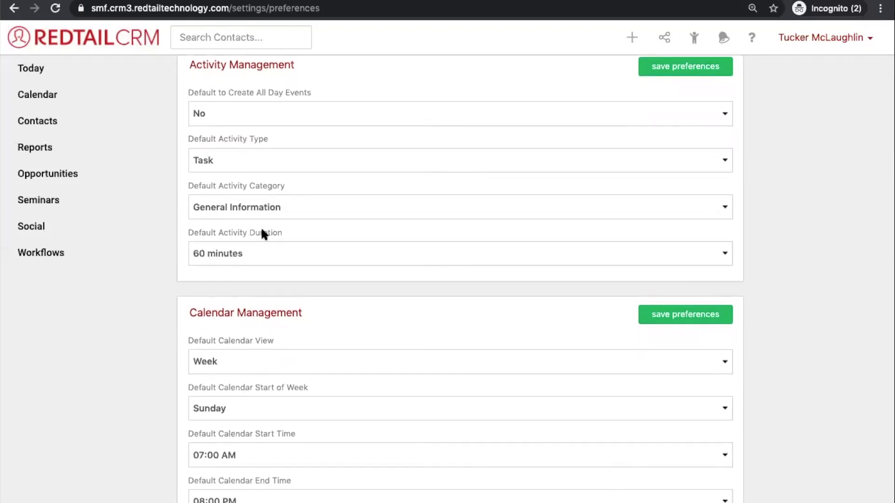
pyautogui.scroll(-2, 262, 231)
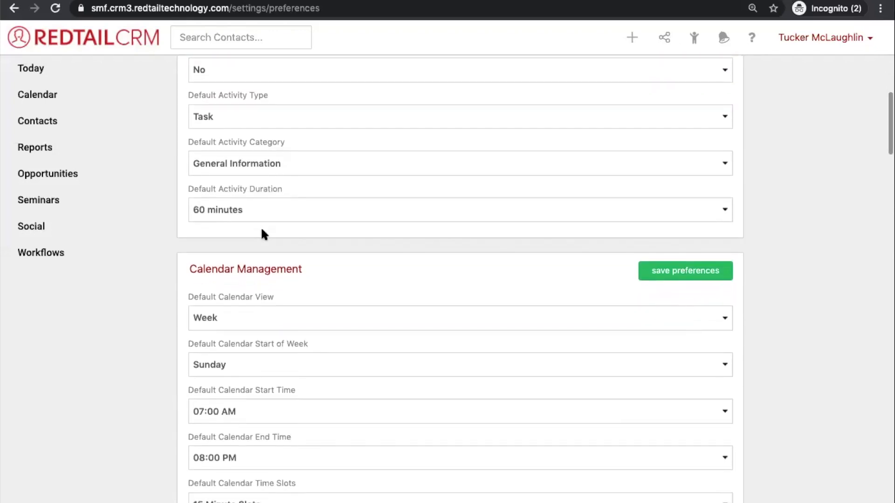
pyautogui.scroll(-2, 262, 230)
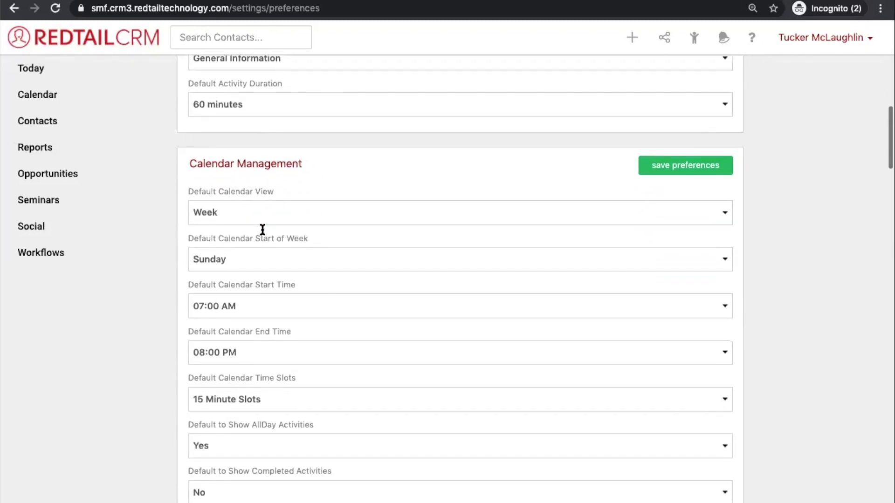
pyautogui.scroll(-3, 261, 230)
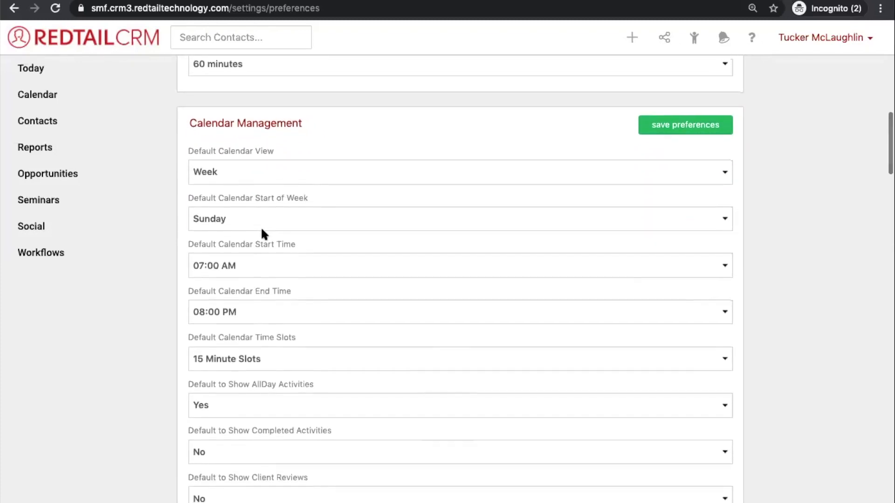
pyautogui.scroll(-1, 261, 227)
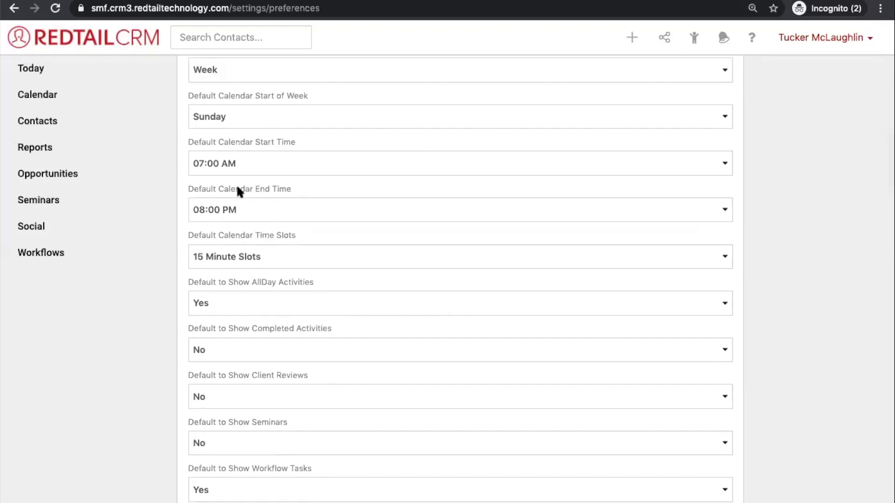
pyautogui.click(222, 164)
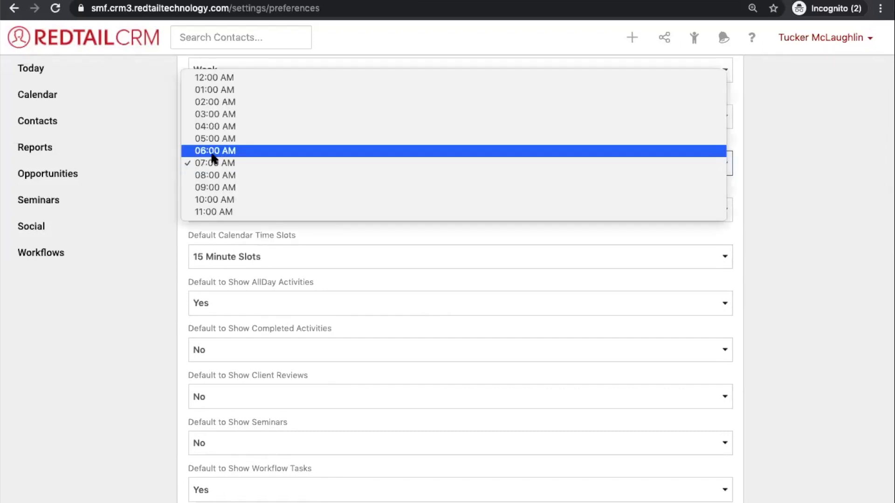
pyautogui.click(182, 234)
# - Look through the remaining site preferences, including contact record, notifications, dashboard reminders, searching and the email signature and SMTP settings
pyautogui.scroll(-1, 182, 234)
pyautogui.scroll(-15, 182, 234)
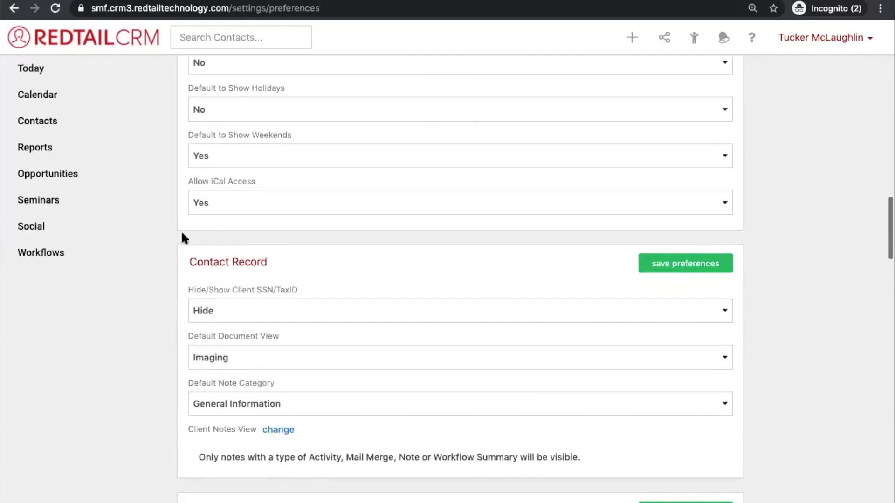
pyautogui.scroll(-5, 181, 230)
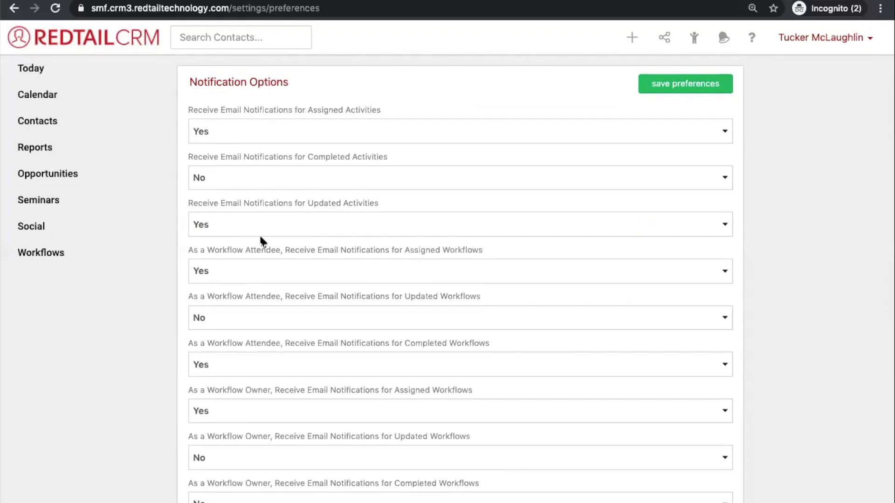
pyautogui.scroll(-6, 260, 240)
pyautogui.scroll(-15, 260, 240)
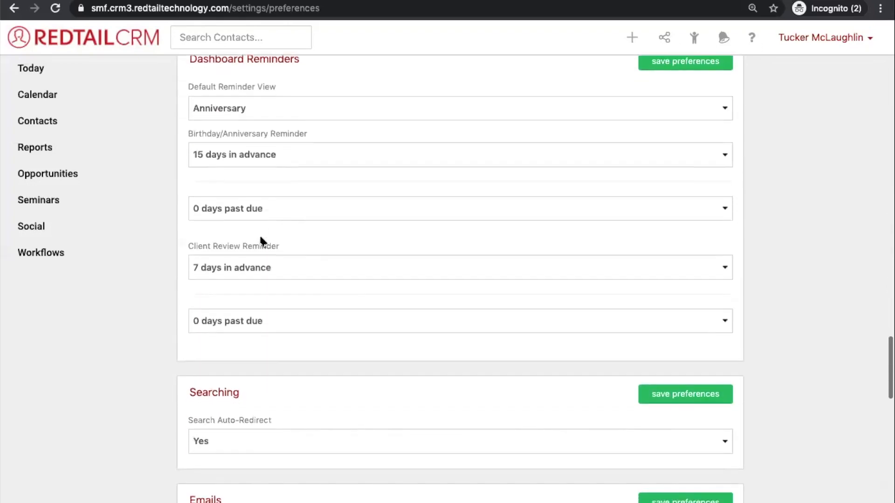
pyautogui.scroll(-1, 263, 241)
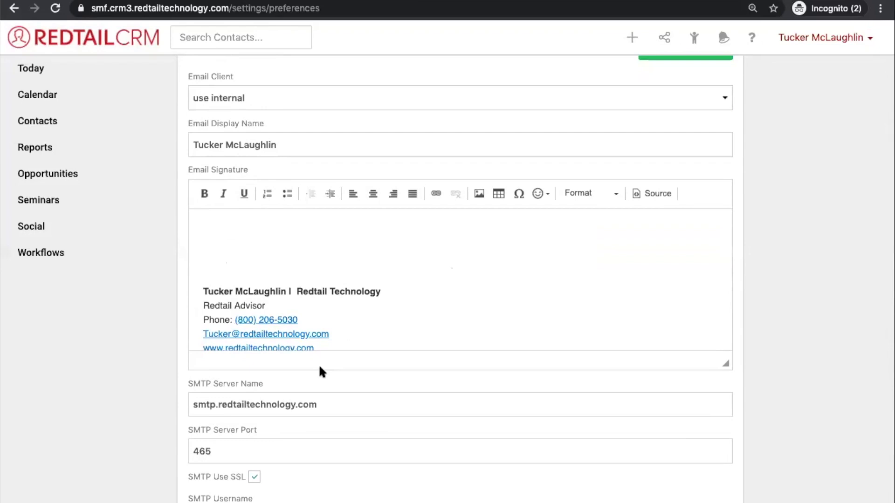
pyautogui.scroll(-1, 343, 483)
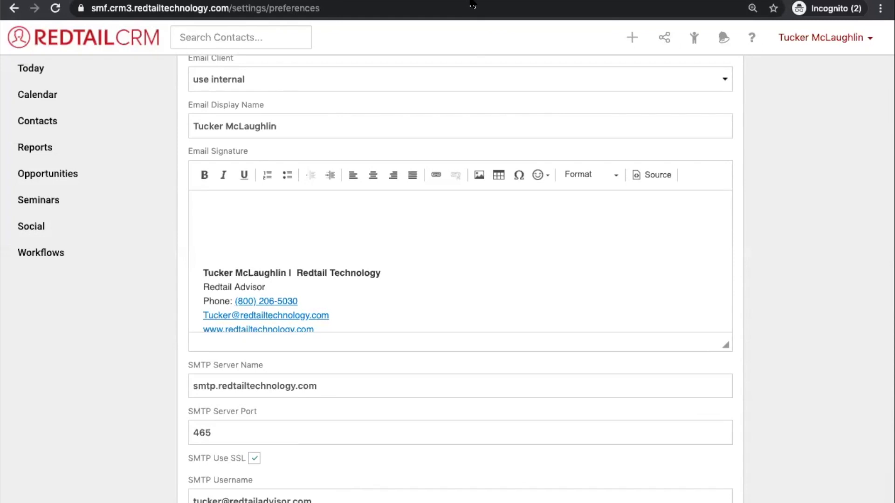
# - Show the direct route to Preferences from the account options, and return to the account management page
pyautogui.click(799, 37)
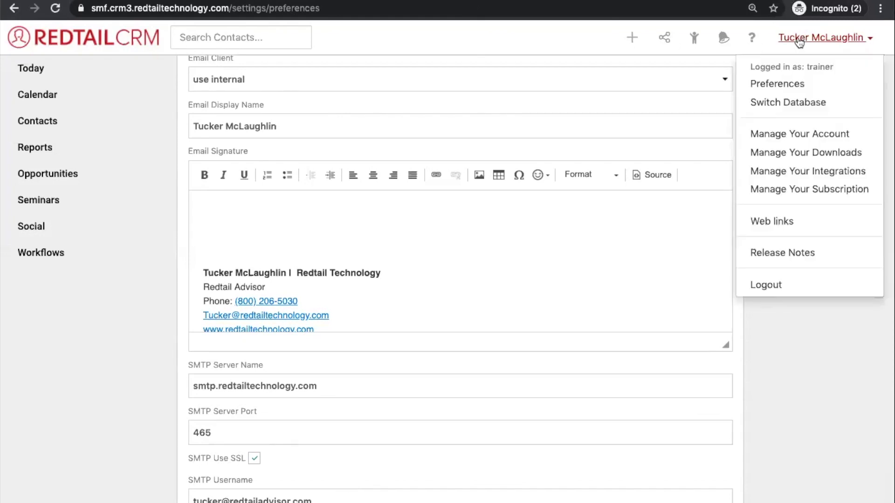
pyautogui.click(788, 87)
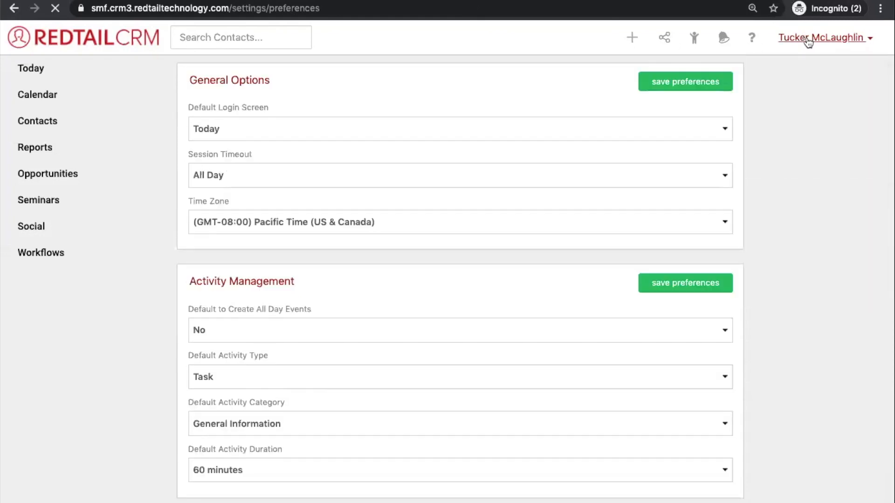
pyautogui.click(808, 41)
pyautogui.click(788, 125)
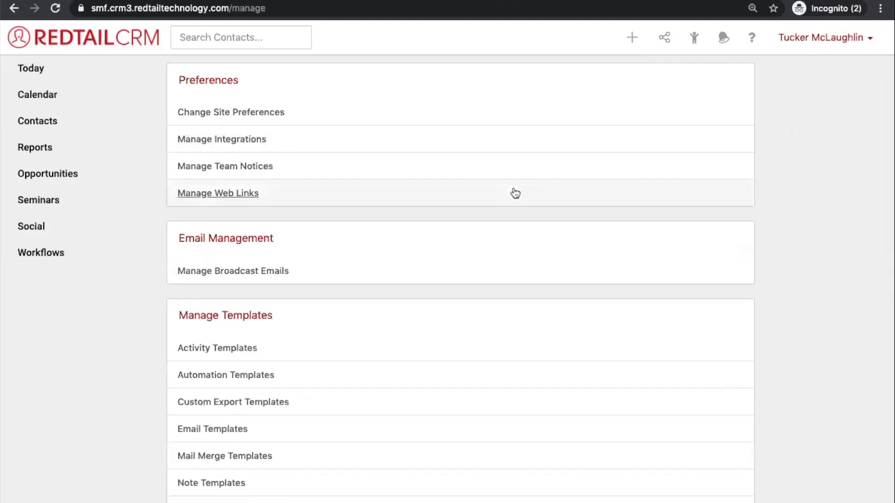
pyautogui.scroll(-1, 515, 193)
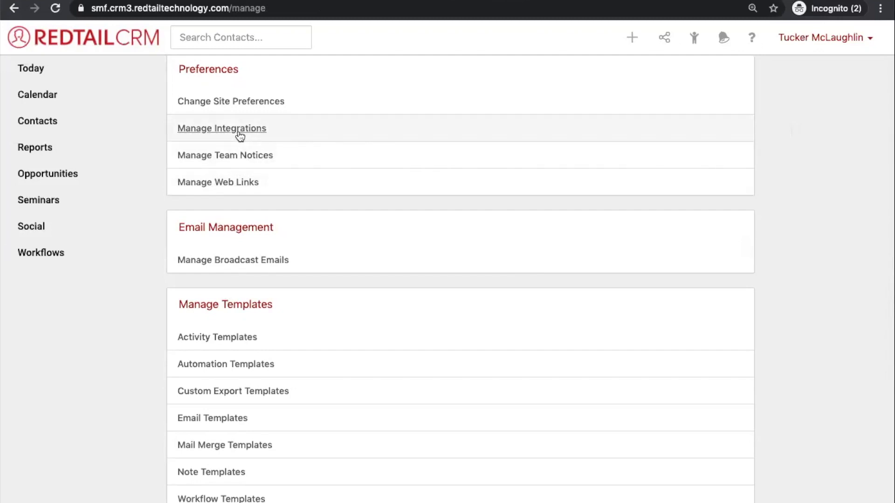
# - View the account options that include Manage Your Integrations, and open Manage Integrations from the Preferences section
pyautogui.click(828, 41)
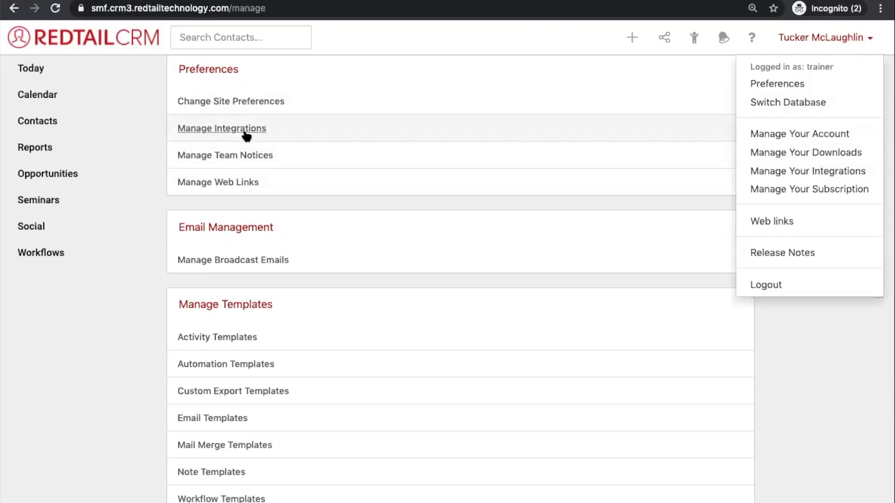
pyautogui.click(271, 60)
pyautogui.click(255, 128)
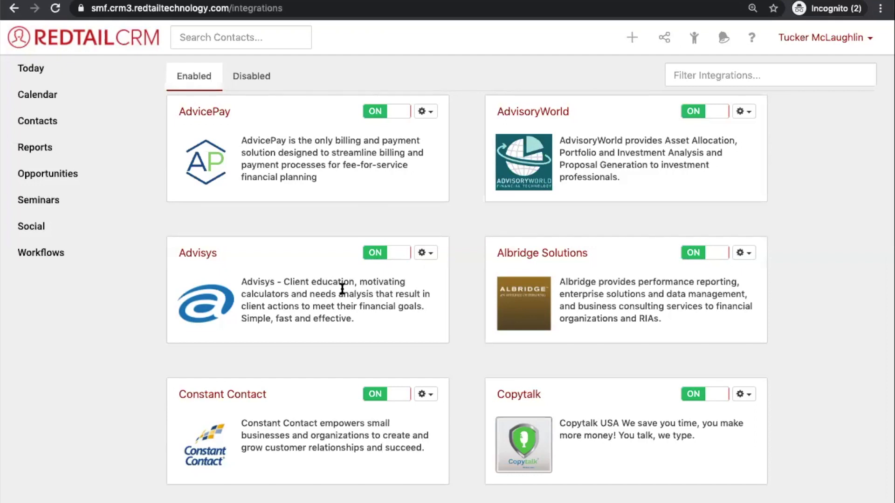
# - View the settings options of the Advisys integration, close them, and open the list of disabled integrations
pyautogui.click(431, 255)
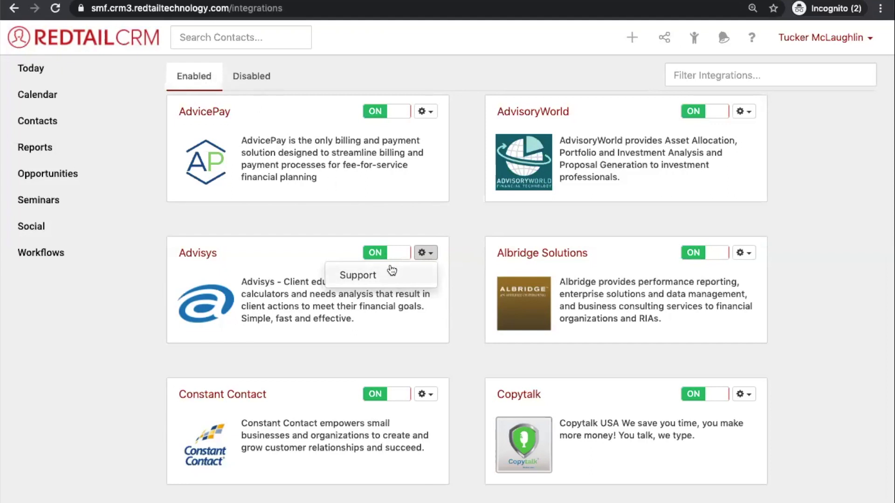
pyautogui.click(446, 223)
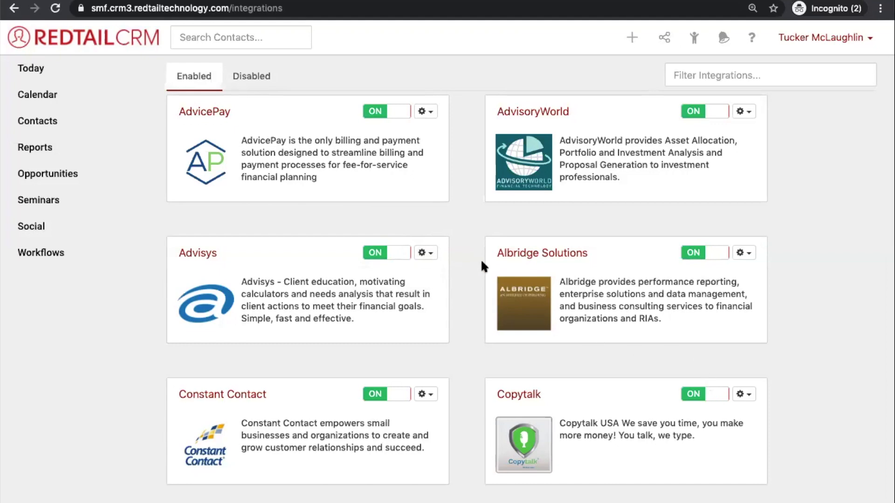
pyautogui.click(255, 84)
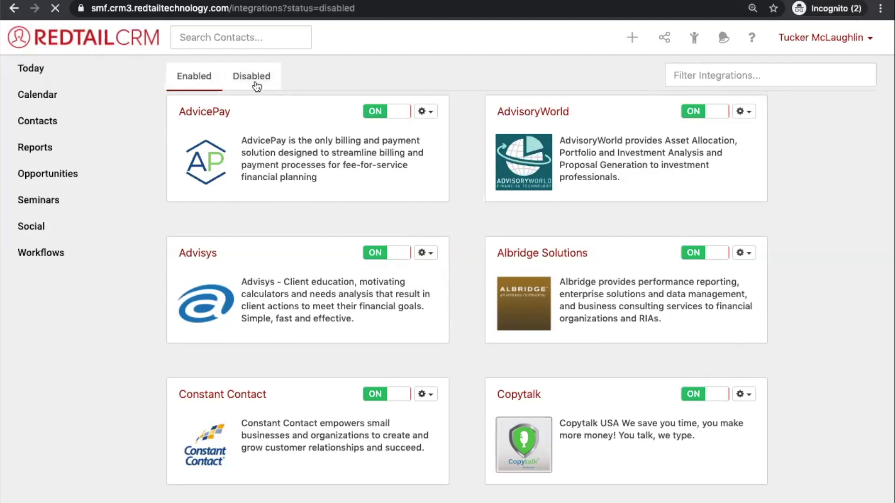
# - View the quick-access list of integrations, close it, and return to the account management page
pyautogui.click(663, 39)
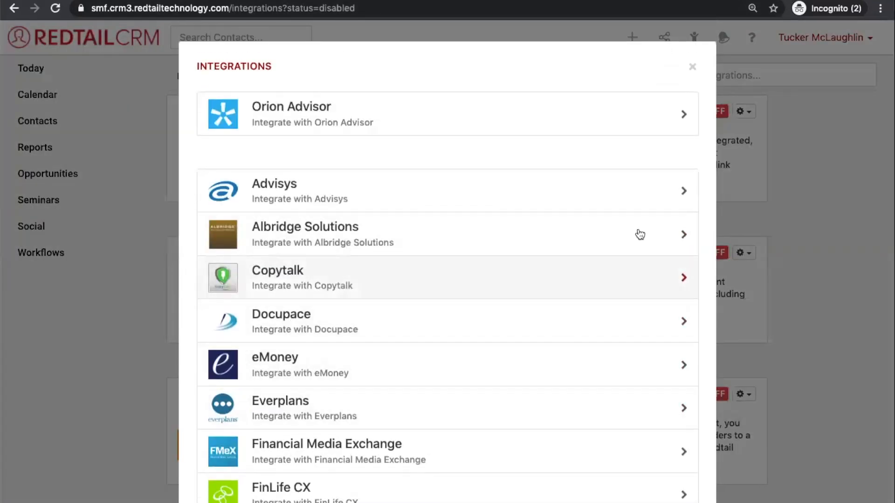
pyautogui.click(692, 70)
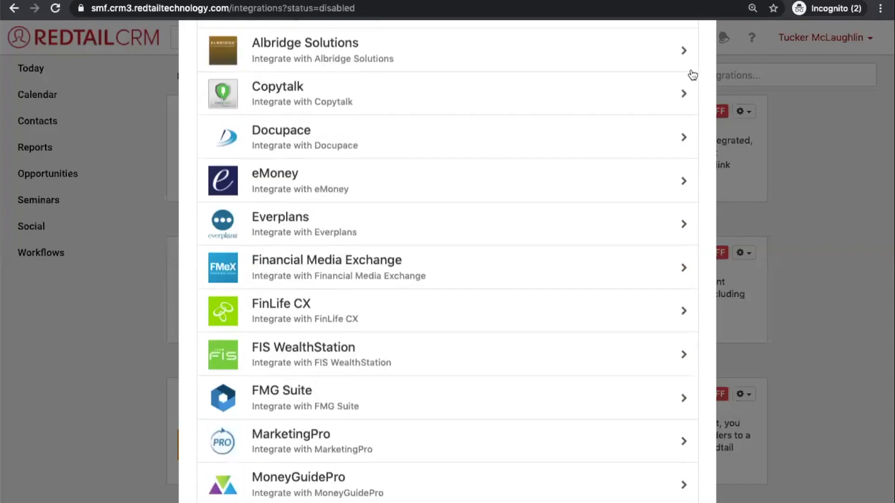
pyautogui.click(799, 37)
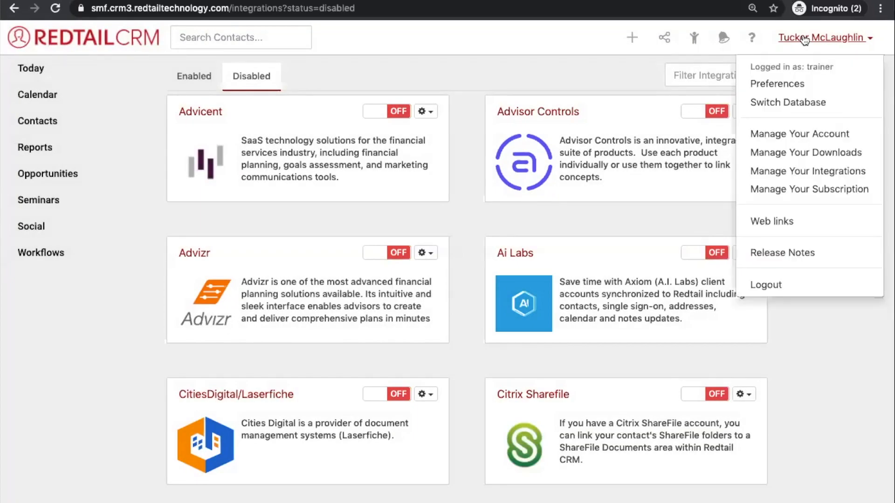
pyautogui.click(786, 135)
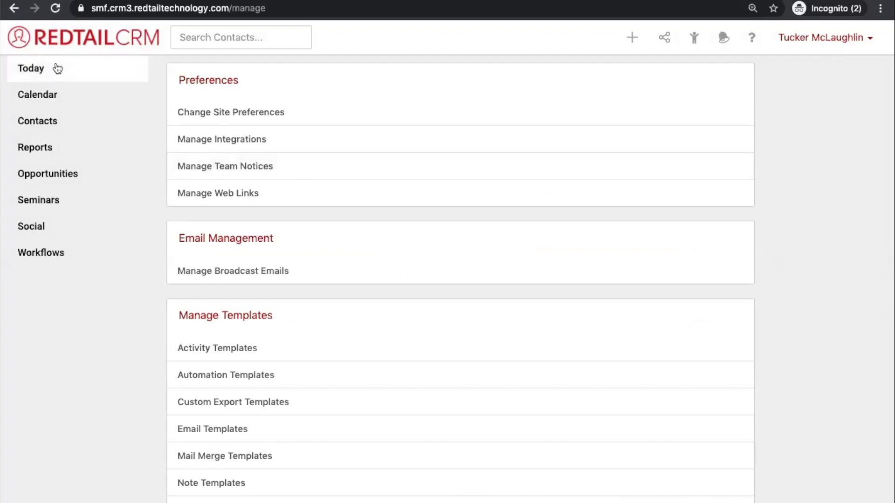
# - Open the Today dashboard and view its Team Notices section
pyautogui.click(51, 69)
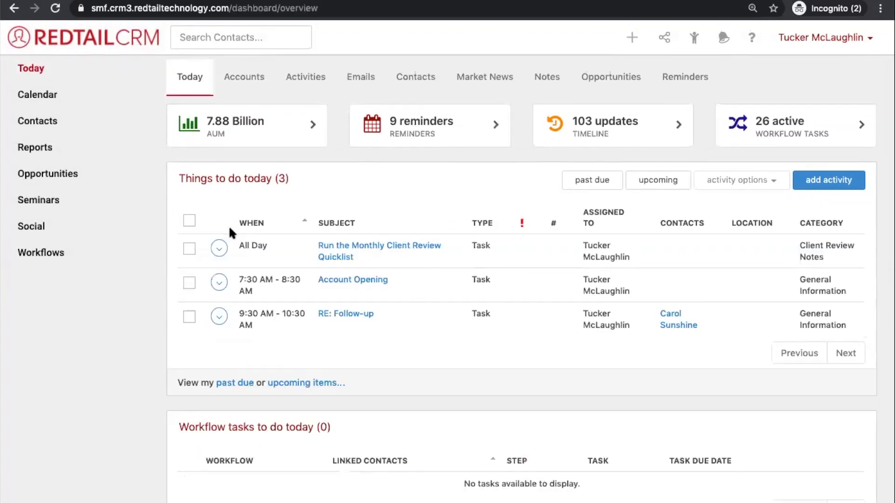
pyautogui.scroll(-5, 228, 270)
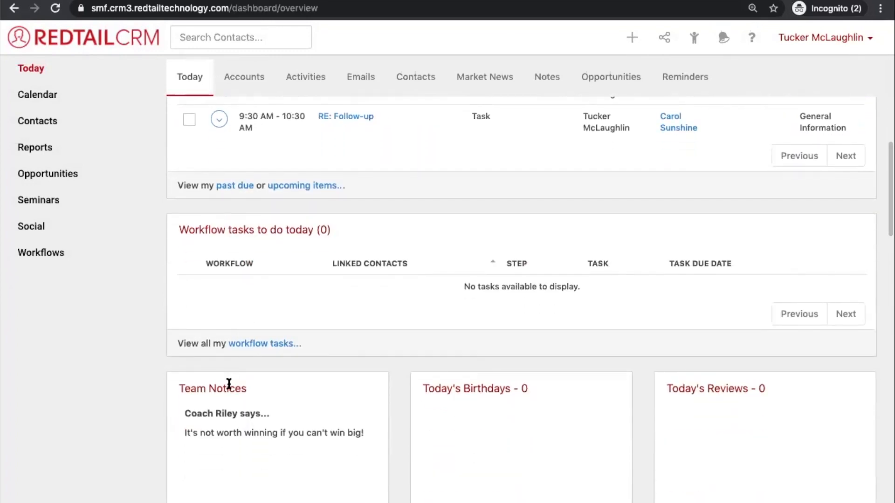
pyautogui.scroll(-1, 229, 386)
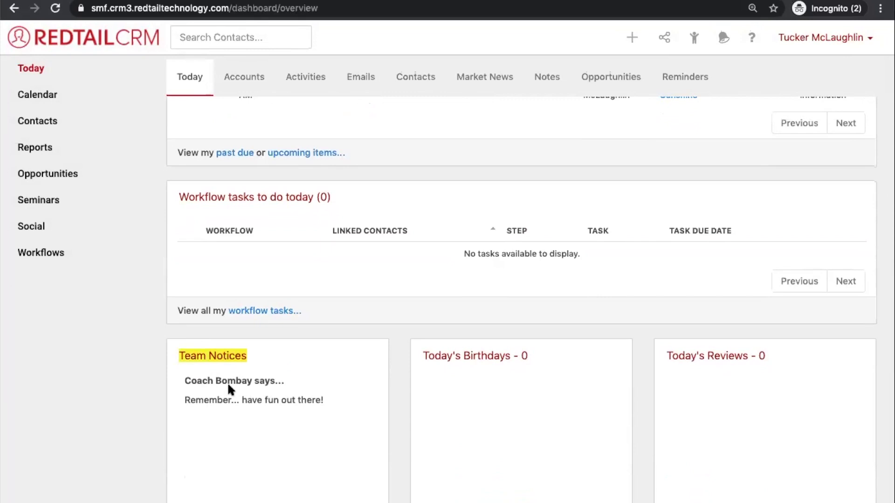
pyautogui.scroll(-1, 229, 386)
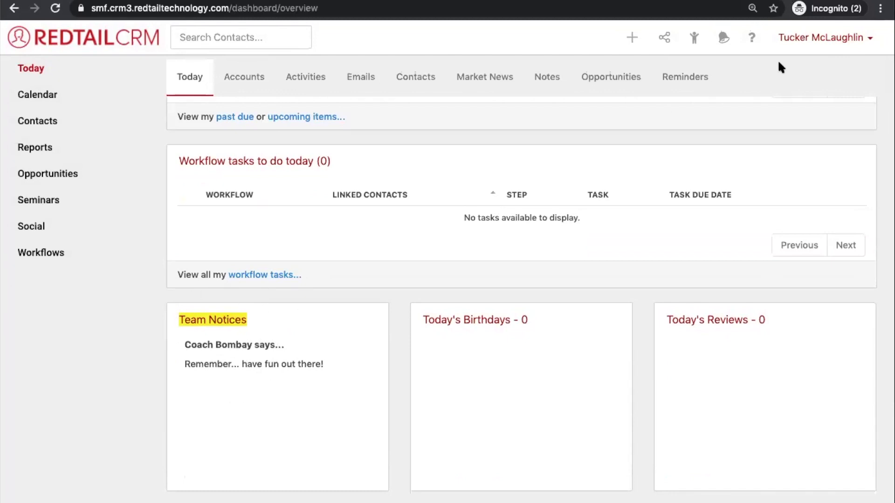
# - From the account management page, open Manage Team Notices and look through the listed notices
pyautogui.click(823, 39)
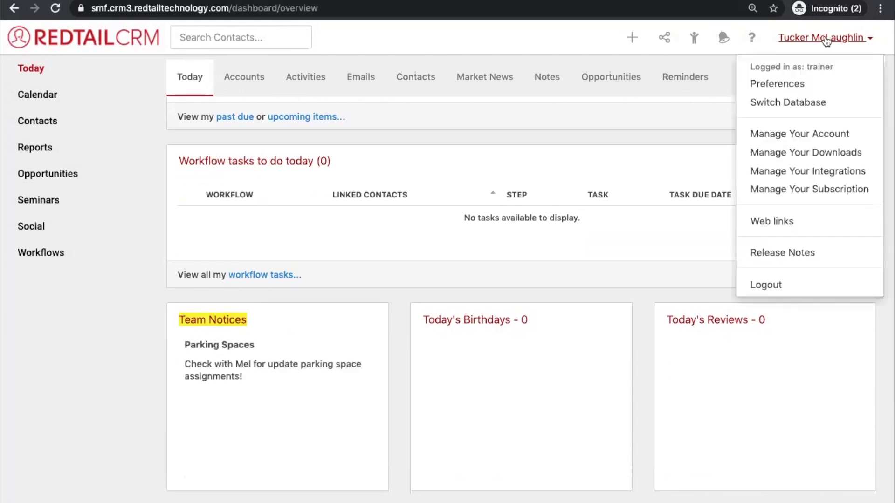
pyautogui.click(777, 135)
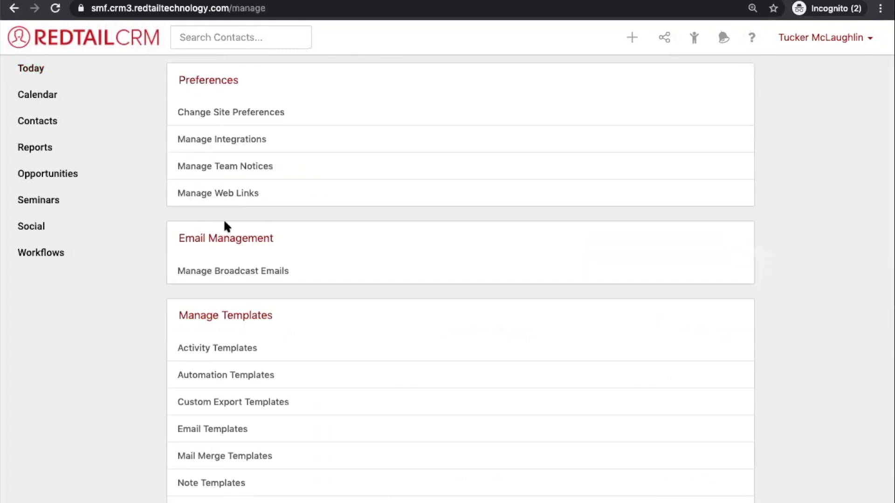
pyautogui.click(203, 169)
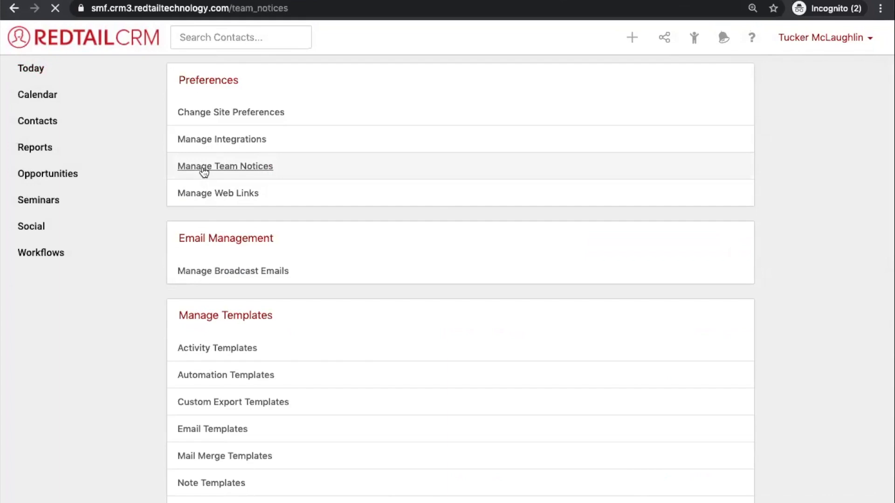
pyautogui.scroll(-2, 408, 208)
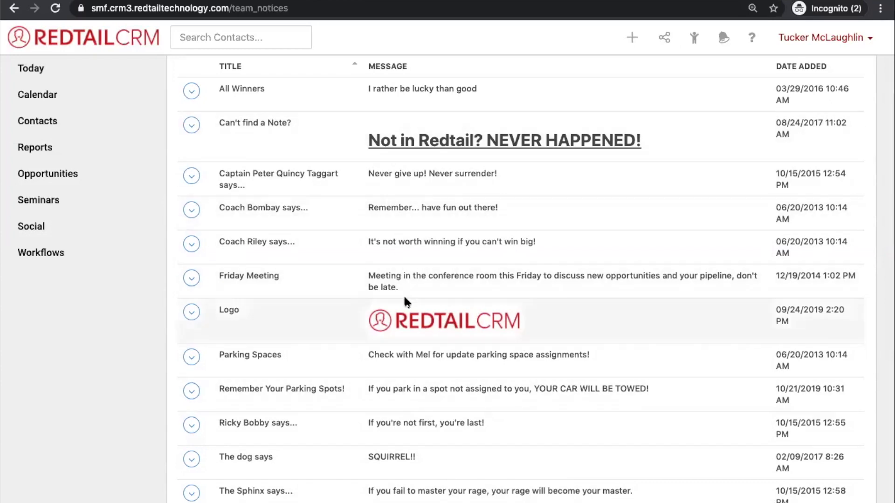
pyautogui.scroll(1, 403, 294)
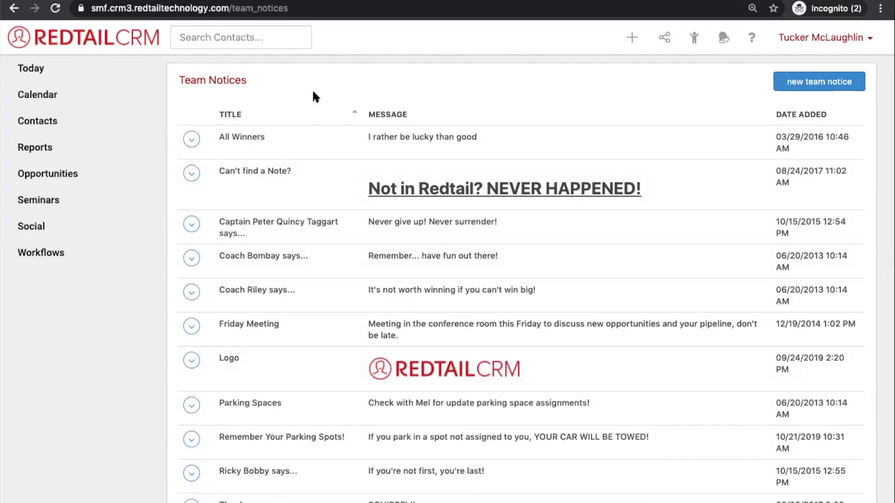
# - Go back to the account management page and open Manage Web Links to look through the saved links
pyautogui.hscroll(-5, 247, 141)
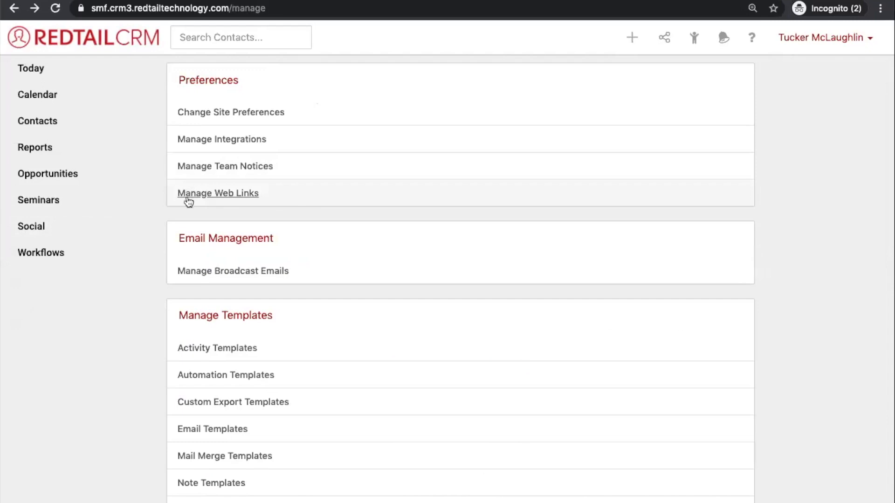
pyautogui.click(244, 195)
pyautogui.scroll(-1, 307, 201)
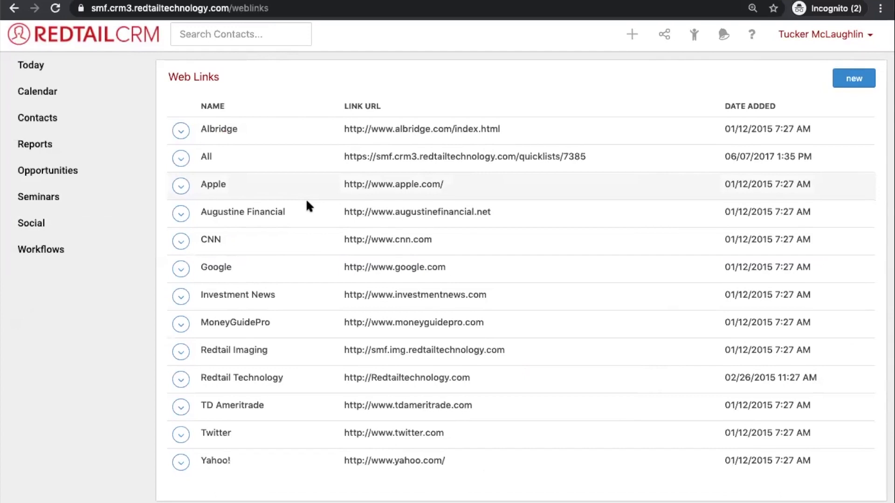
pyautogui.scroll(-1, 306, 202)
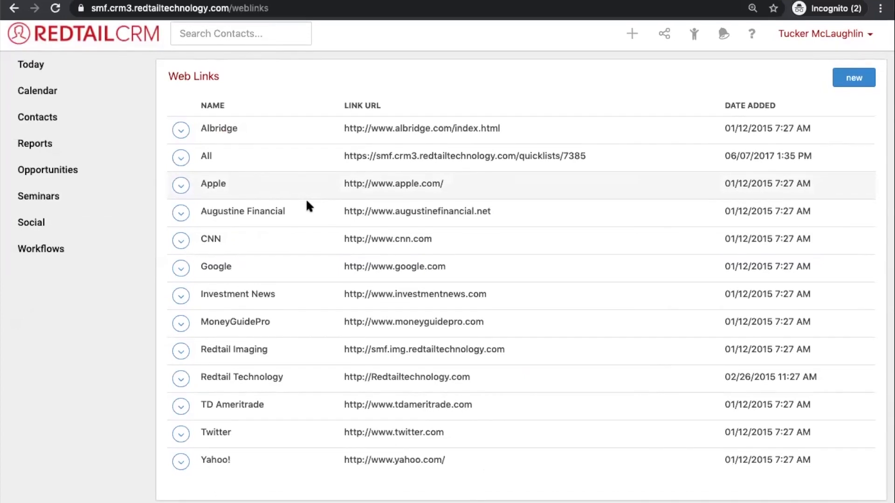
pyautogui.scroll(1, 307, 201)
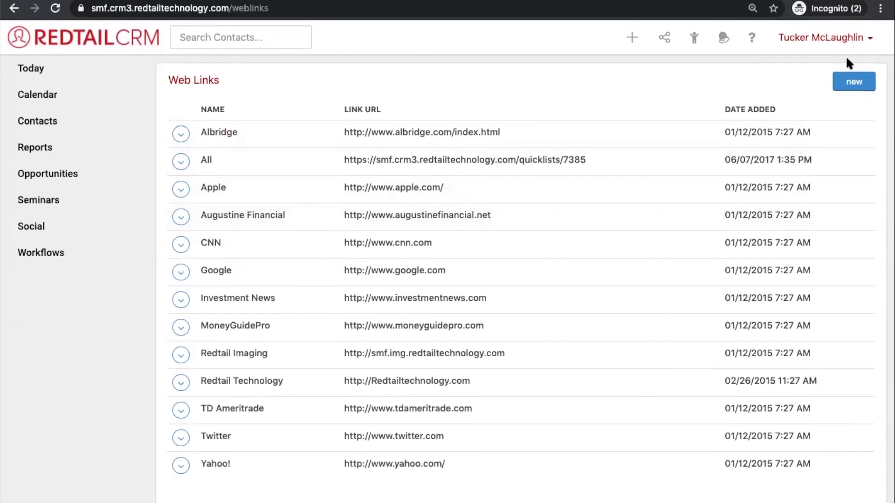
# - View the Web Links pop-up list available from the account options, and close it
pyautogui.click(820, 41)
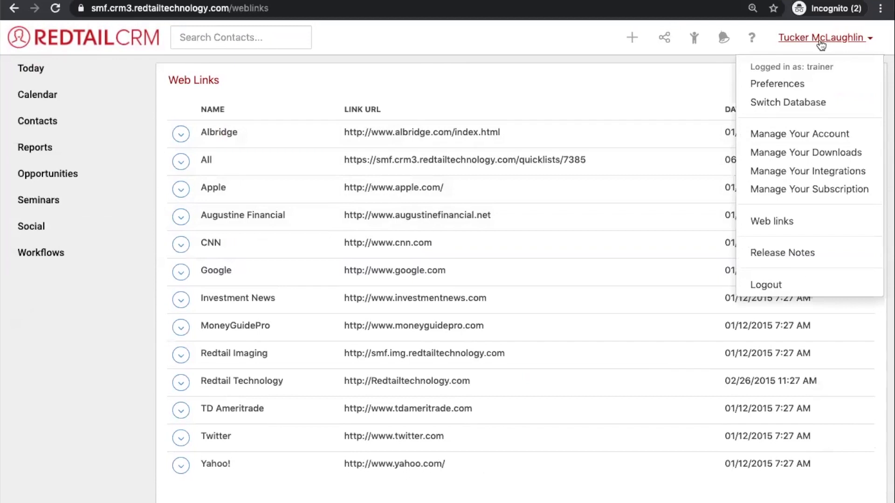
pyautogui.click(778, 222)
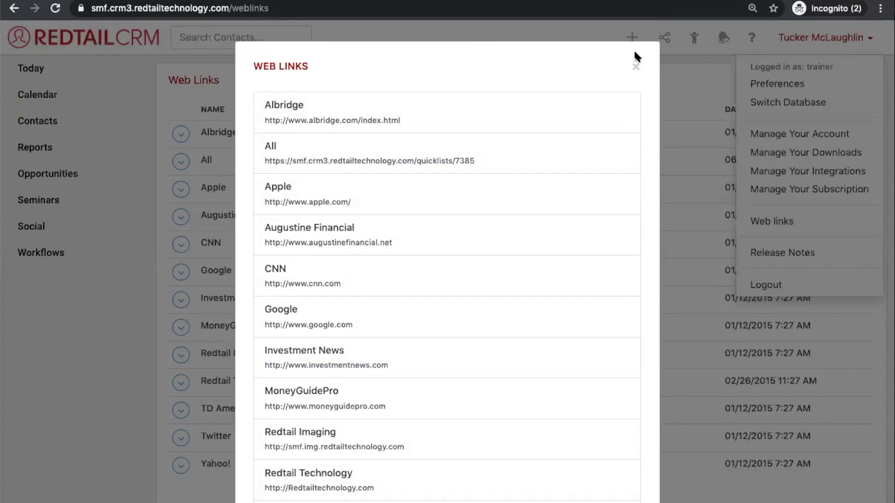
pyautogui.click(635, 67)
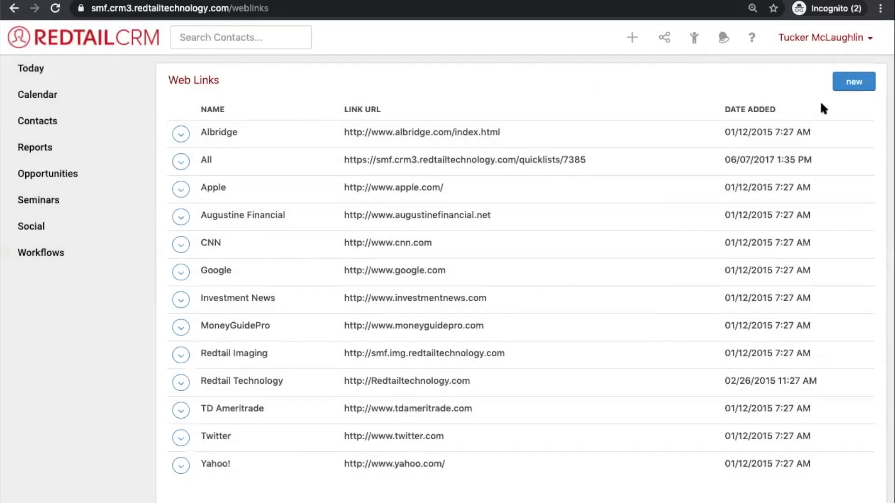
# - View the blank Add Web Link form without adding a link, and check the Web Links pop-up list again
pyautogui.click(853, 82)
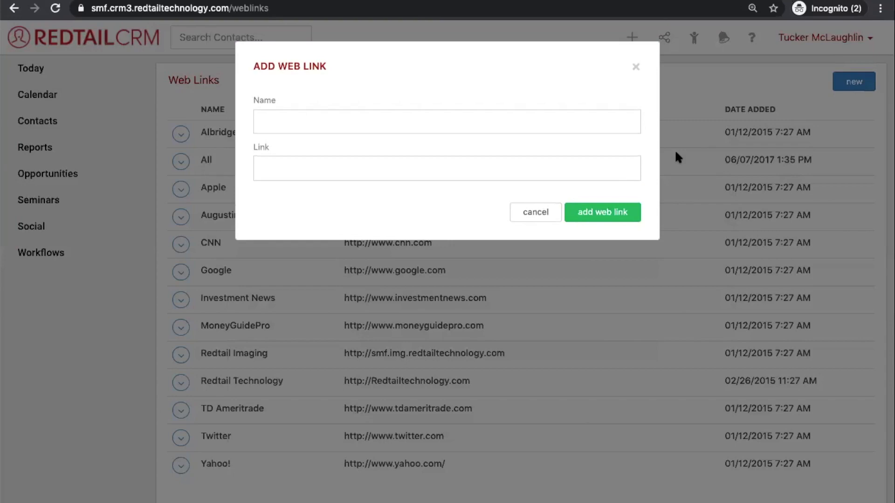
pyautogui.click(635, 66)
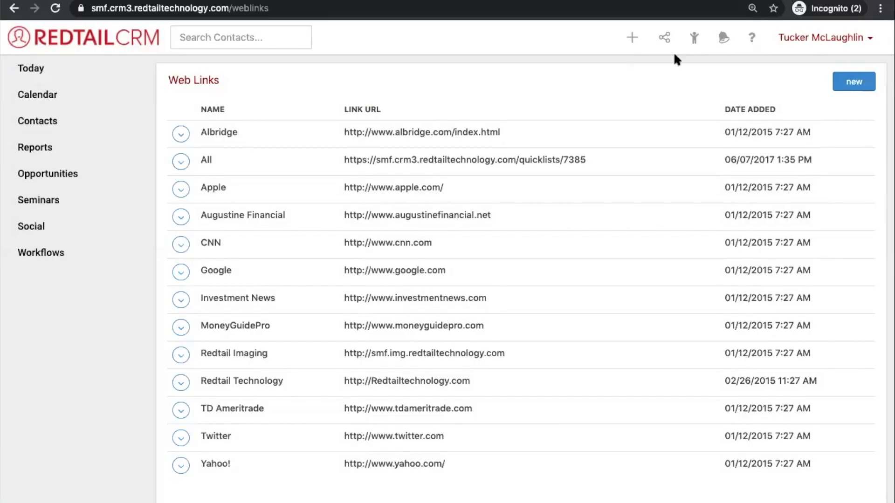
pyautogui.click(811, 38)
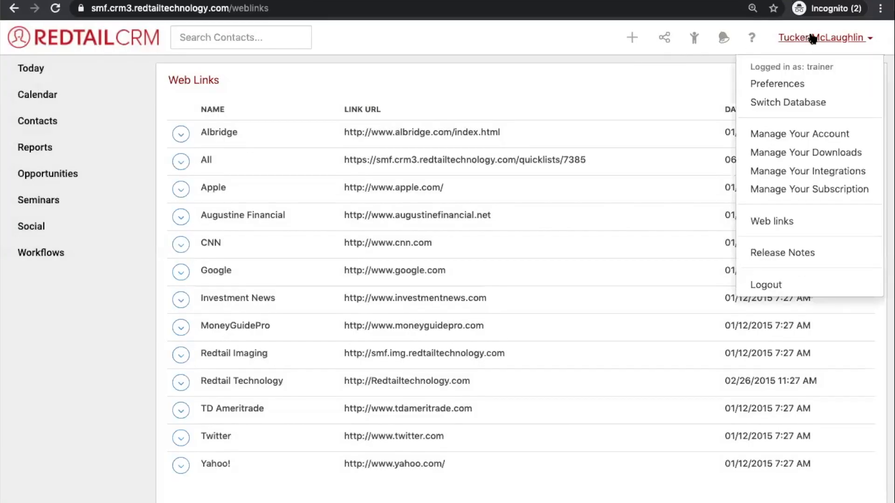
pyautogui.click(786, 224)
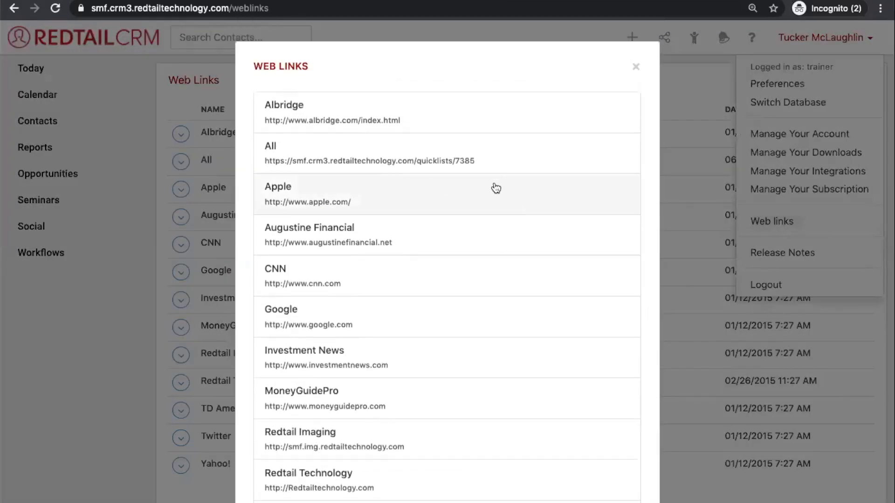
pyautogui.click(634, 68)
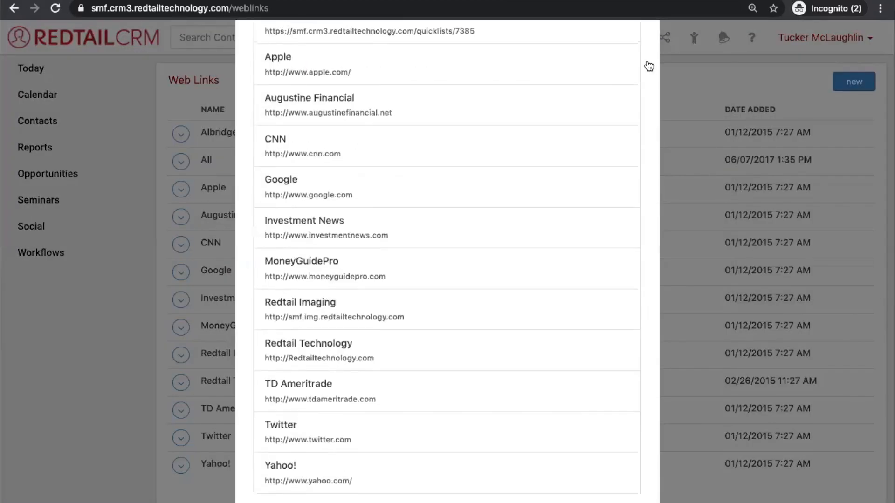
# - Open Manage Broadcast Emails from the account management page and show the completed broadcasts
pyautogui.click(809, 42)
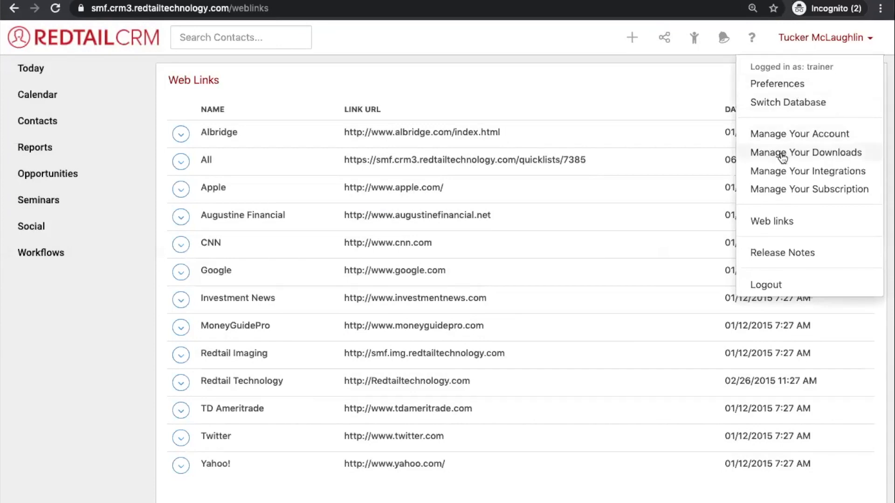
pyautogui.click(785, 138)
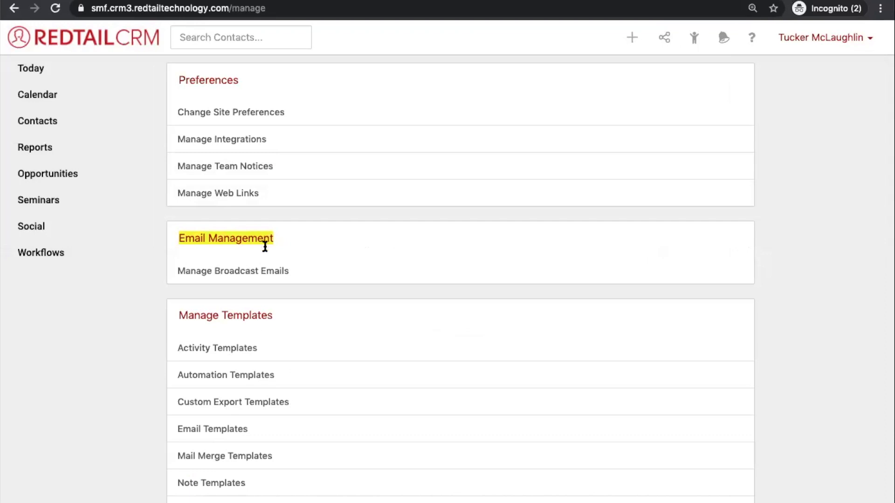
pyautogui.click(255, 274)
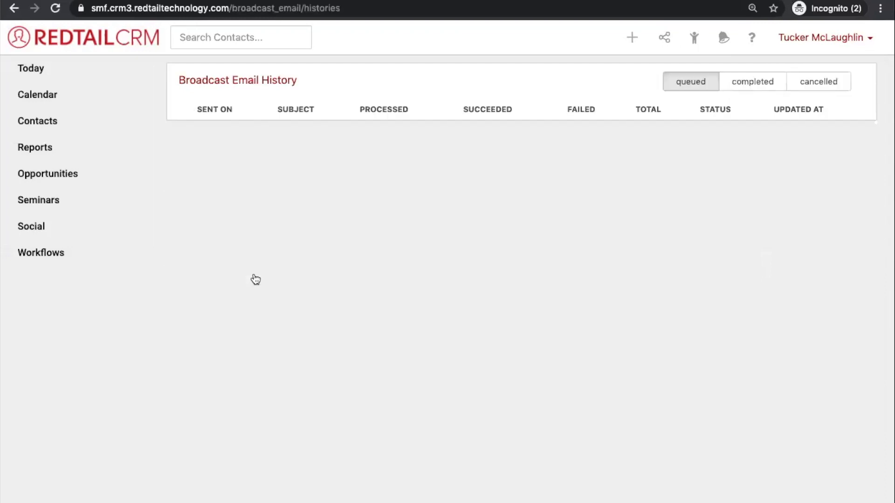
pyautogui.click(764, 83)
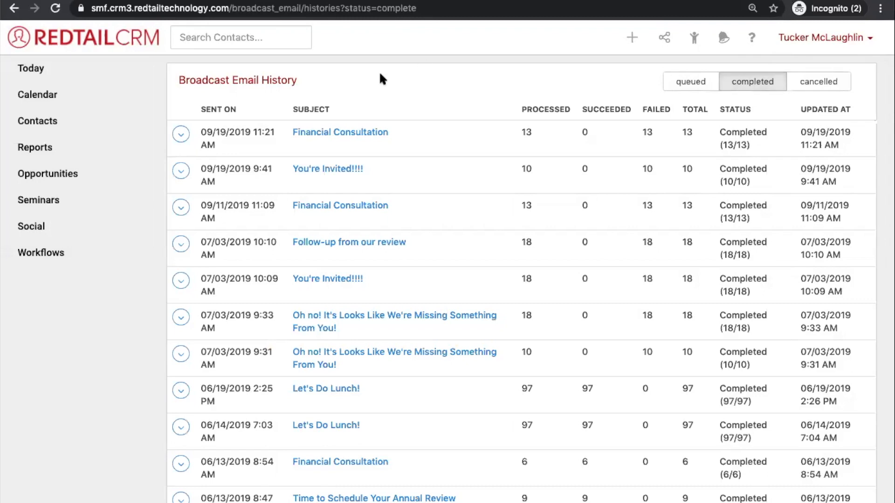
# - Examine the details of the 09/19/2019 11:21 AM Financial Consultation broadcast, and view its Retry Failed option in the history list
pyautogui.click(523, 133)
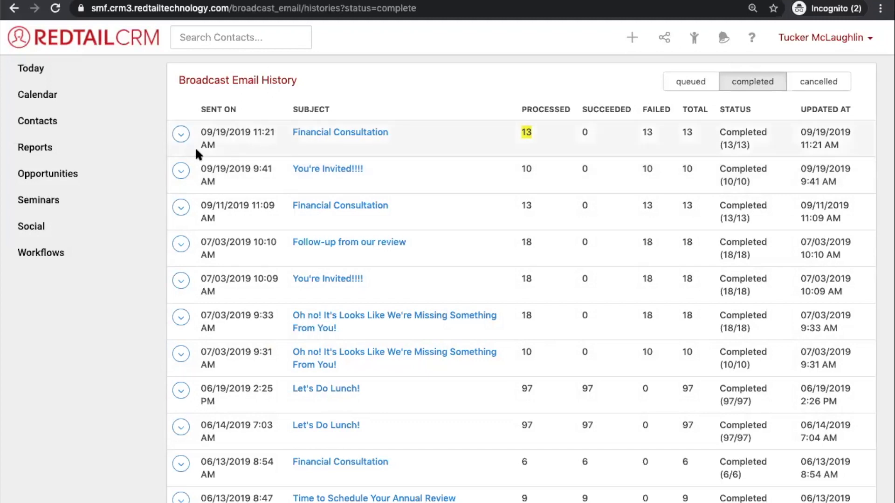
pyautogui.click(181, 134)
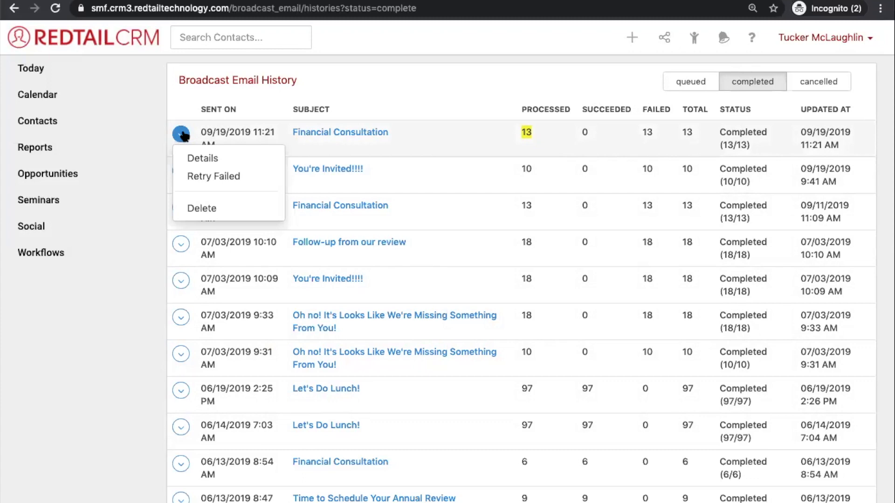
pyautogui.click(202, 157)
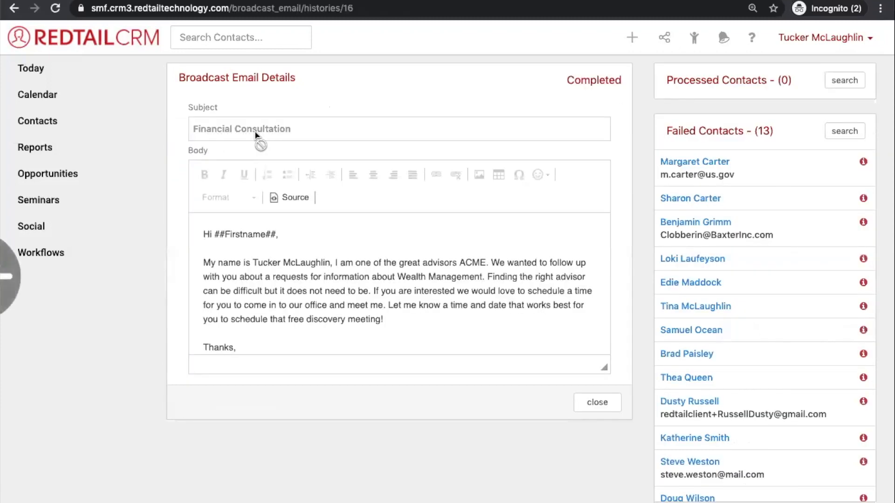
pyautogui.hscroll(-5, 669, 356)
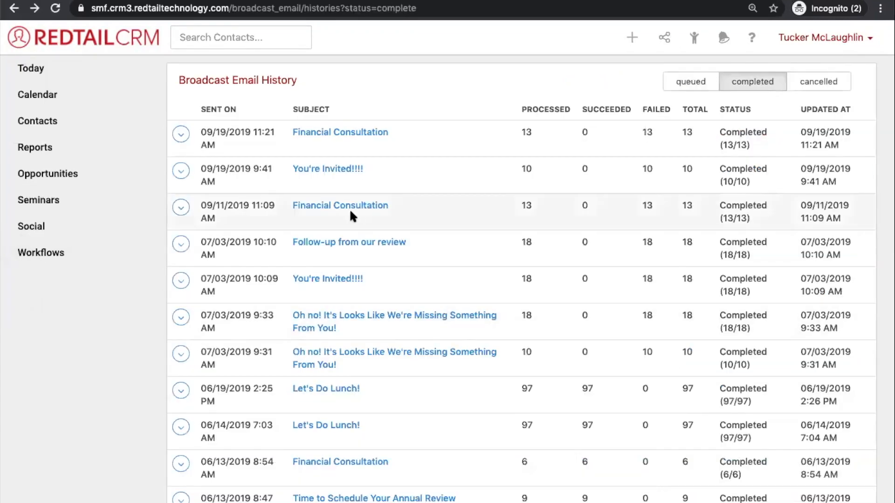
pyautogui.click(183, 136)
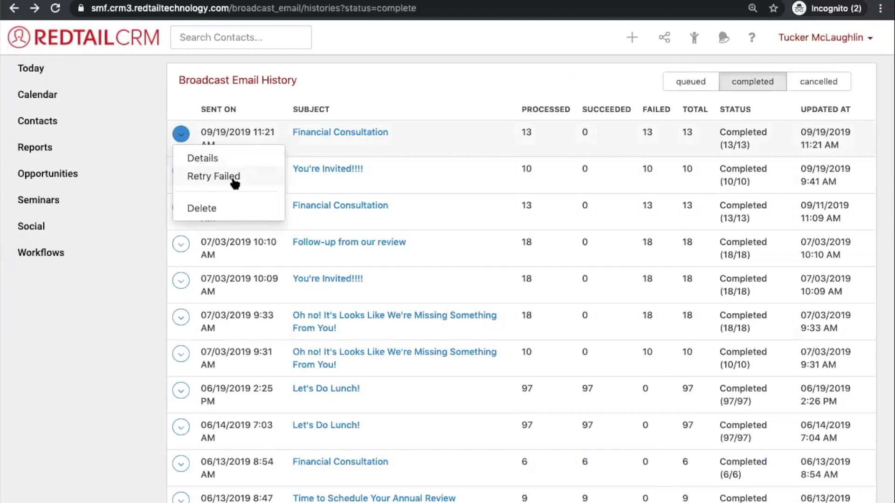
pyautogui.click(247, 101)
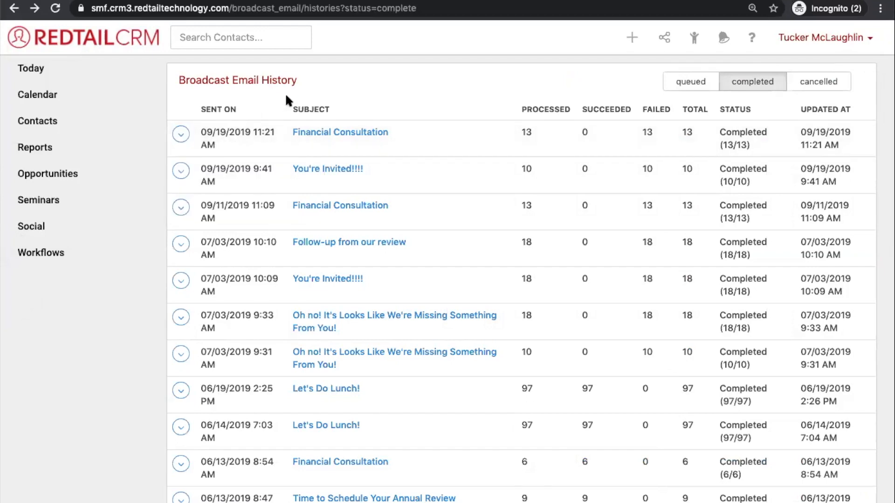
# - Return from the broadcast email history to the account management page and view its Admins Only section
pyautogui.hscroll(-5, 659, 85)
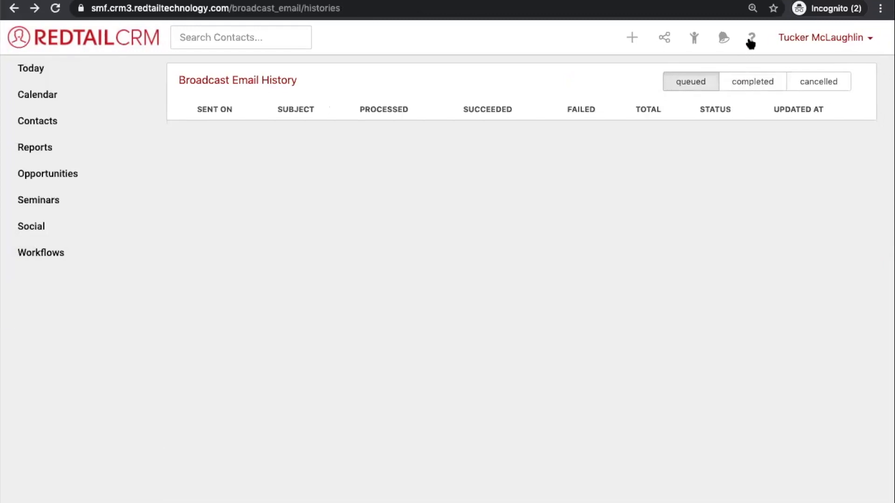
pyautogui.click(795, 34)
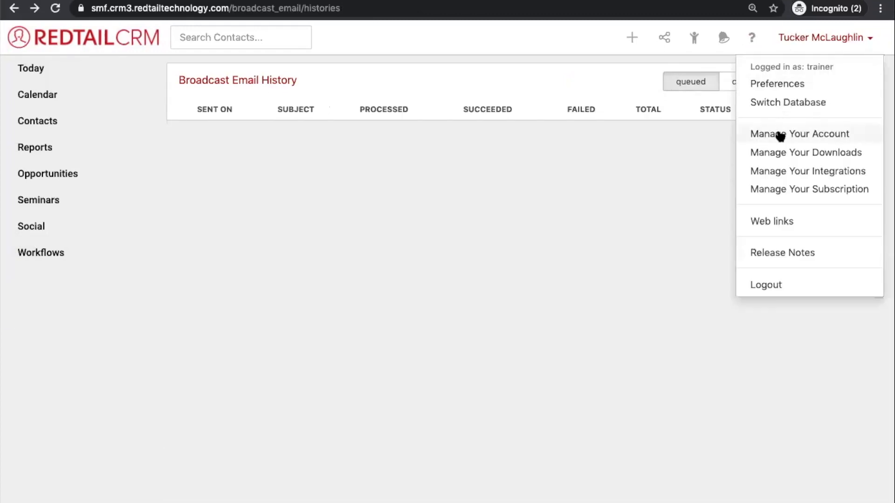
pyautogui.click(825, 41)
pyautogui.click(825, 41)
pyautogui.click(854, 137)
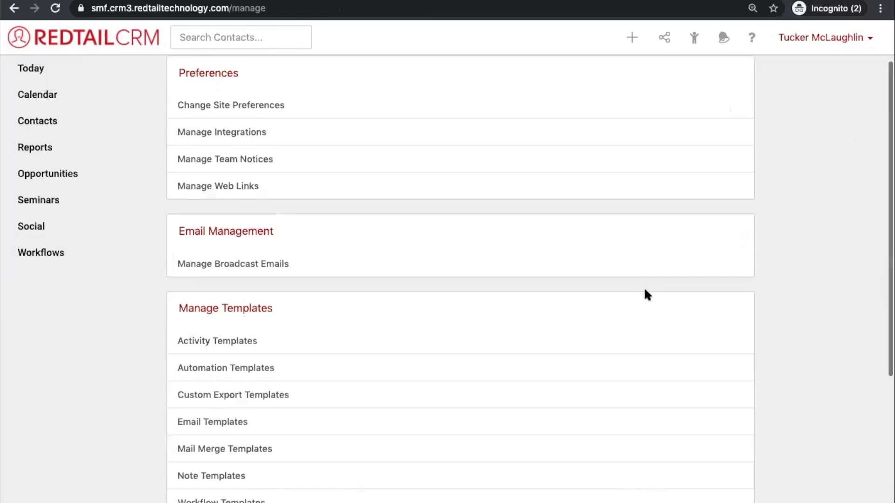
pyautogui.scroll(-5, 645, 293)
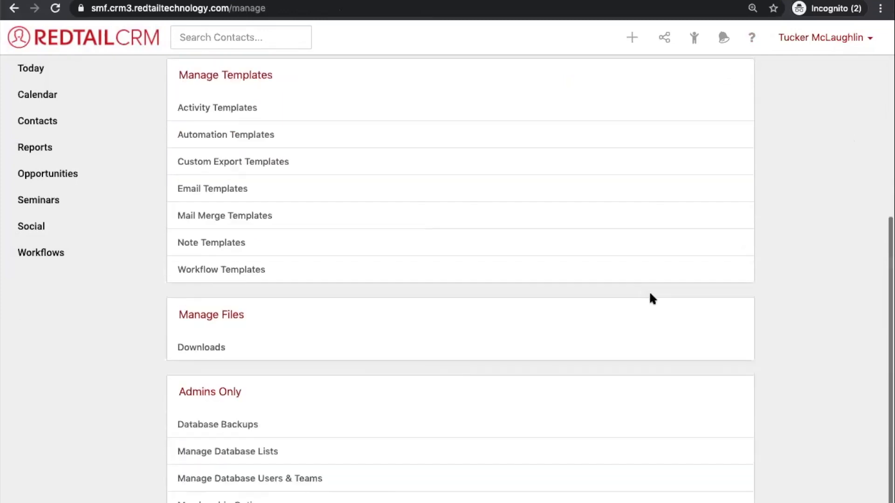
pyautogui.tripleClick(212, 394)
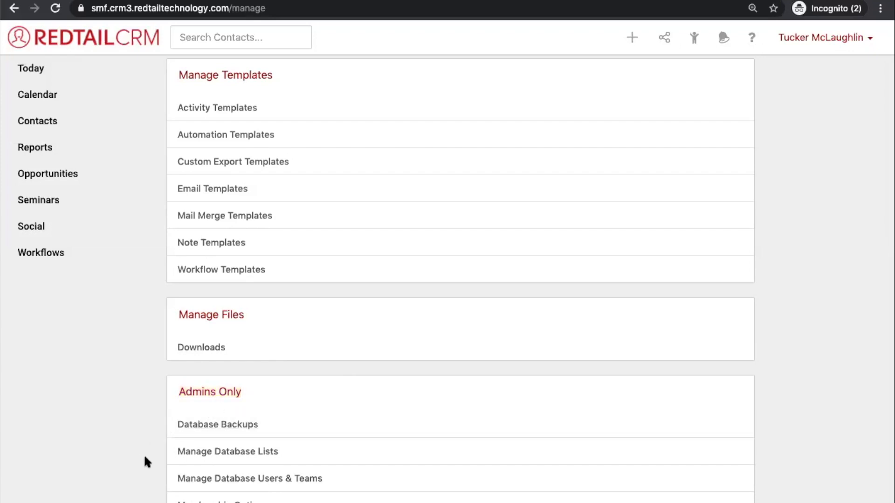
# - View the Manage Database Users & Teams page and return to the Admins Only options in account management
pyautogui.click(208, 483)
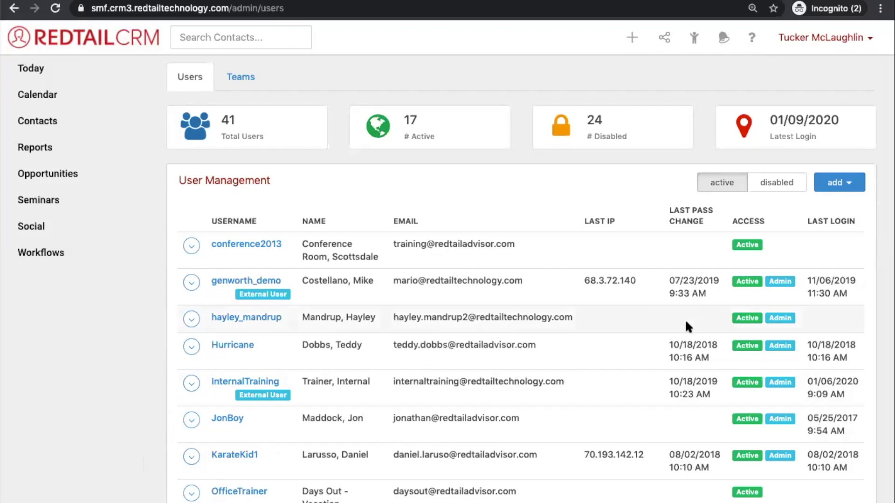
pyautogui.click(817, 41)
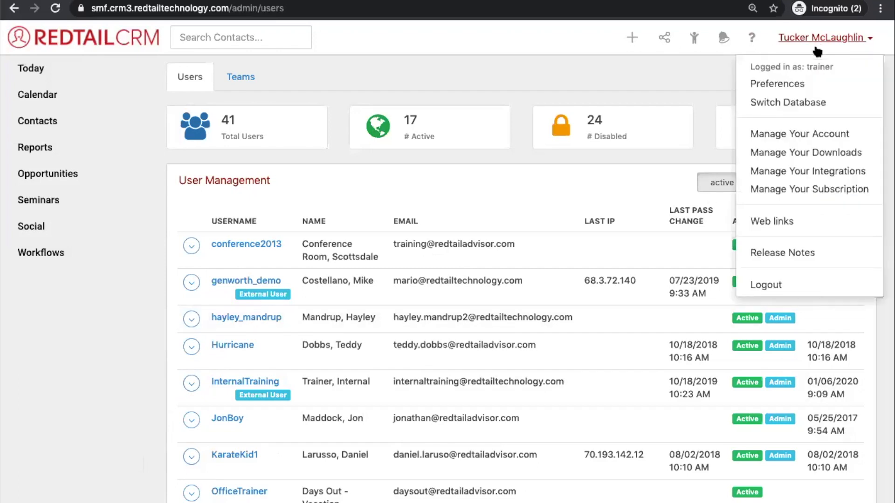
pyautogui.click(792, 135)
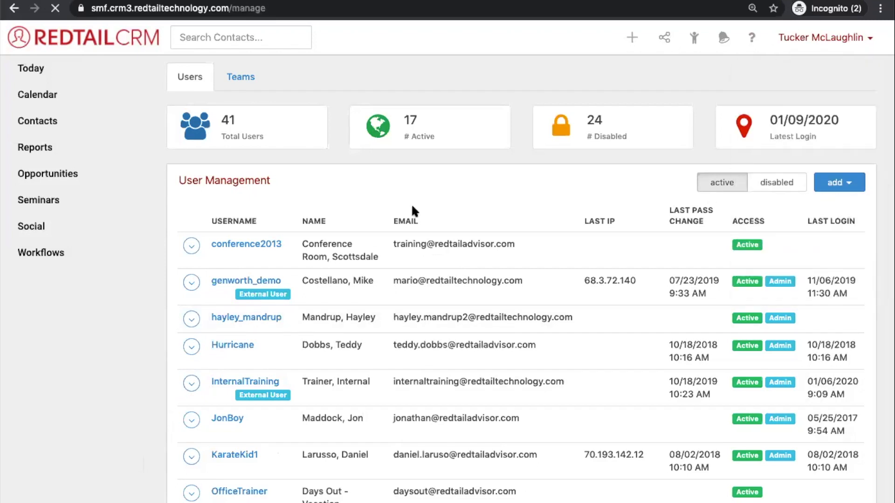
pyautogui.scroll(-5, 411, 210)
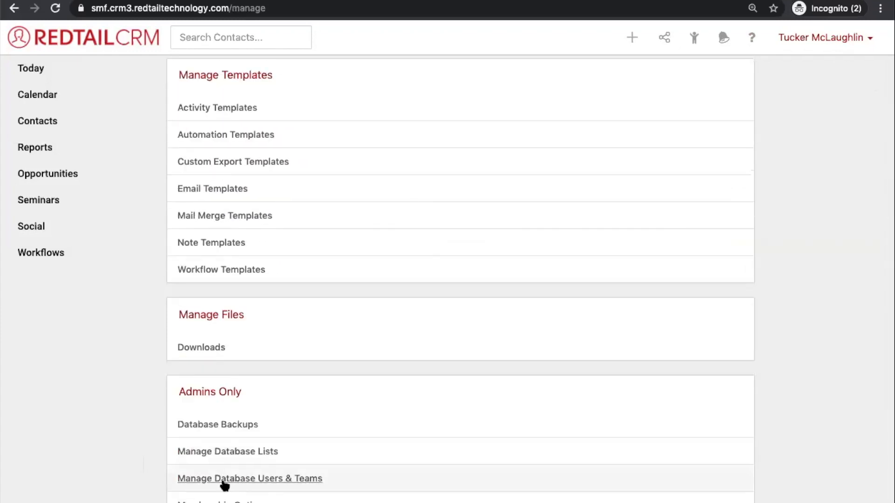
# - Open Manage Database Users & Teams and look through the list of active users
pyautogui.click(253, 480)
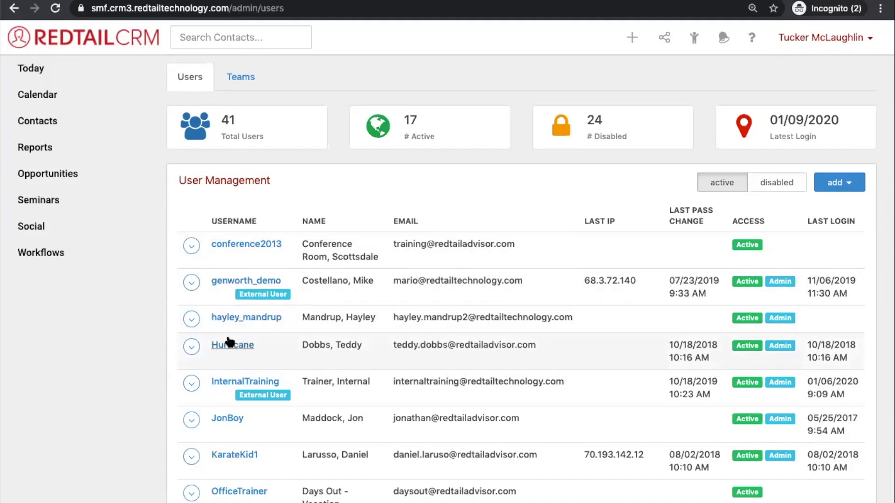
pyautogui.scroll(-2, 322, 337)
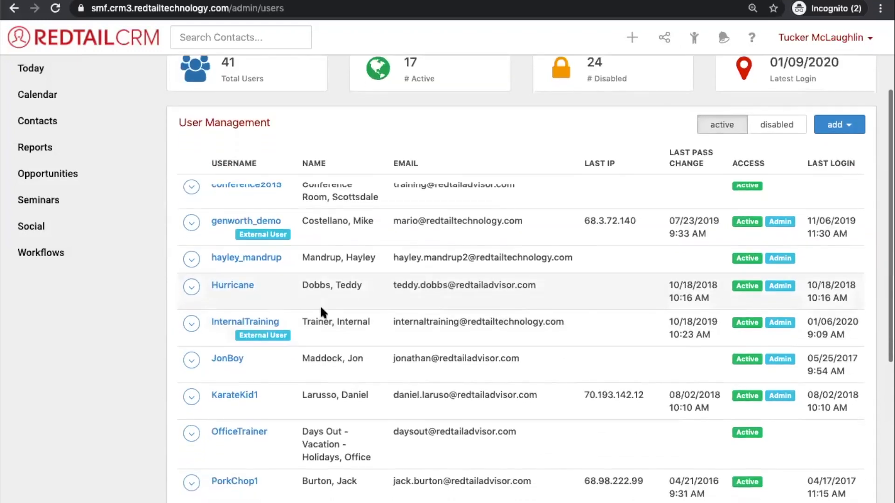
pyautogui.scroll(-1, 320, 308)
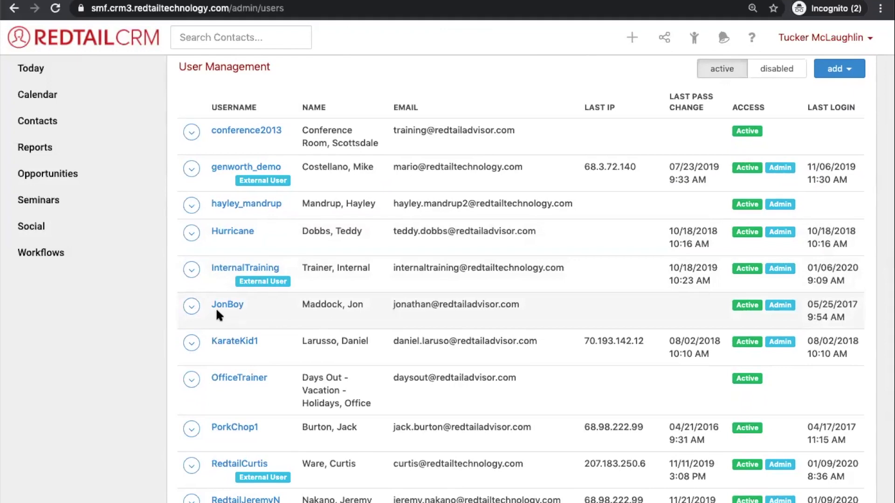
# - View the Update User form for the sixth active user, clear its Admin option, and close the form without saving
pyautogui.click(195, 307)
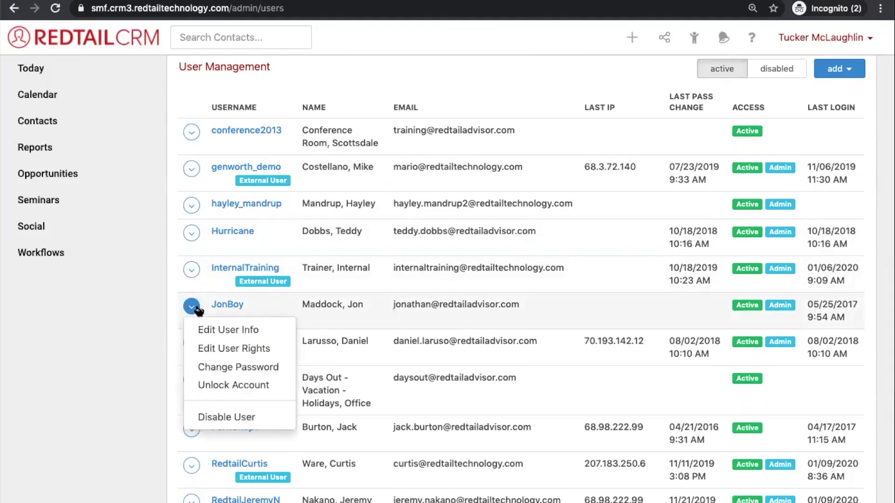
pyautogui.click(226, 332)
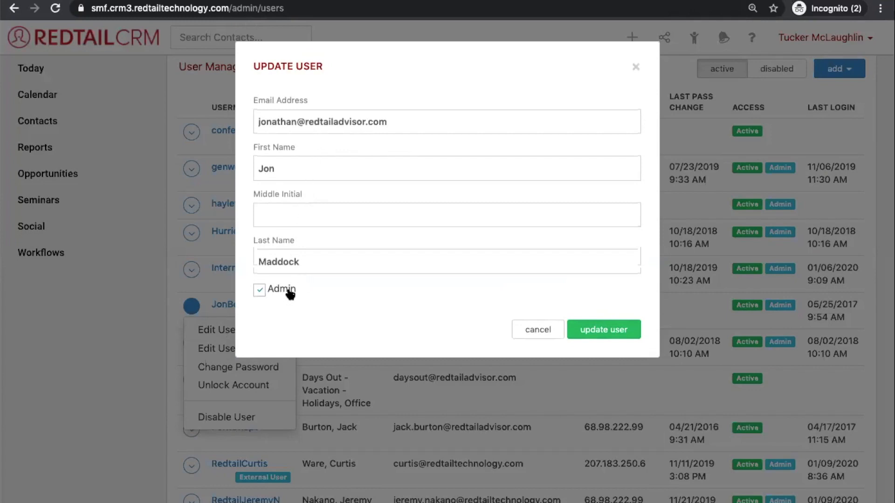
pyautogui.click(262, 291)
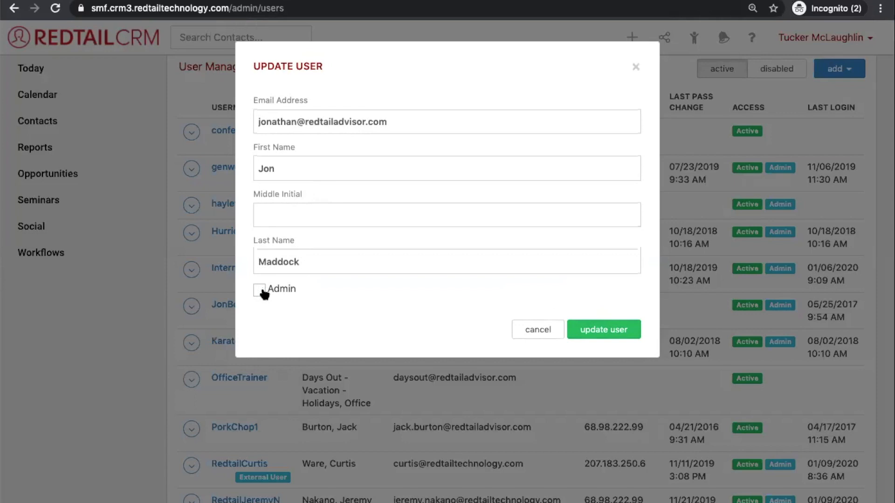
pyautogui.click(635, 67)
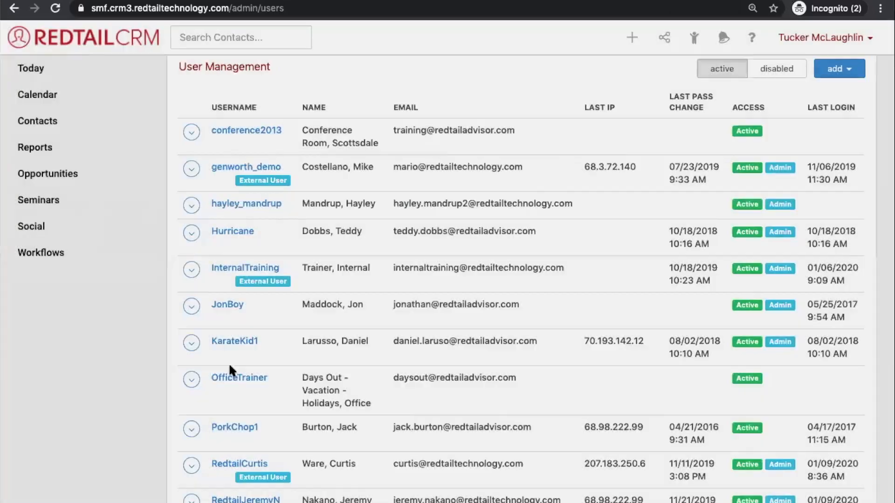
# - View the user rights available for the sixth active user, and cancel without updating them
pyautogui.click(192, 307)
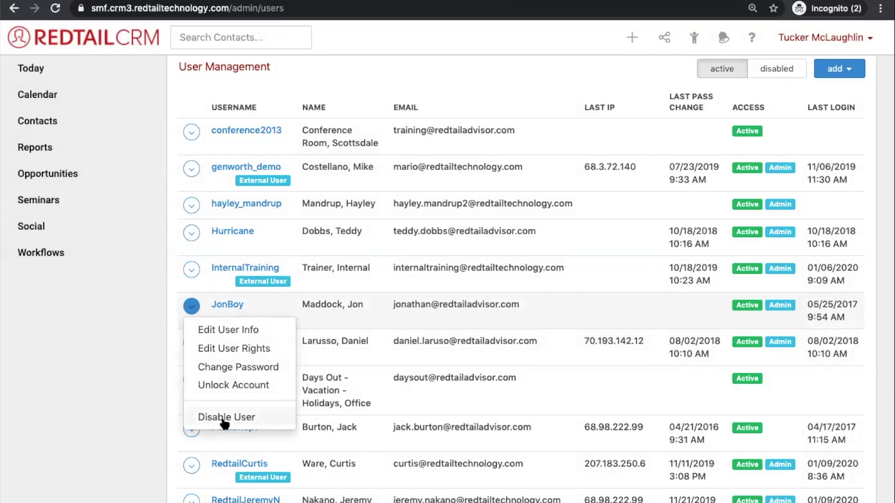
pyautogui.click(240, 354)
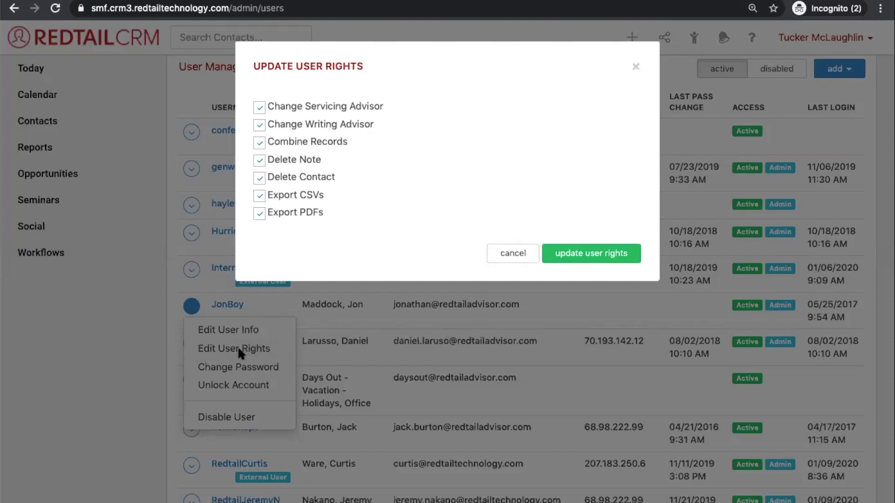
pyautogui.click(510, 254)
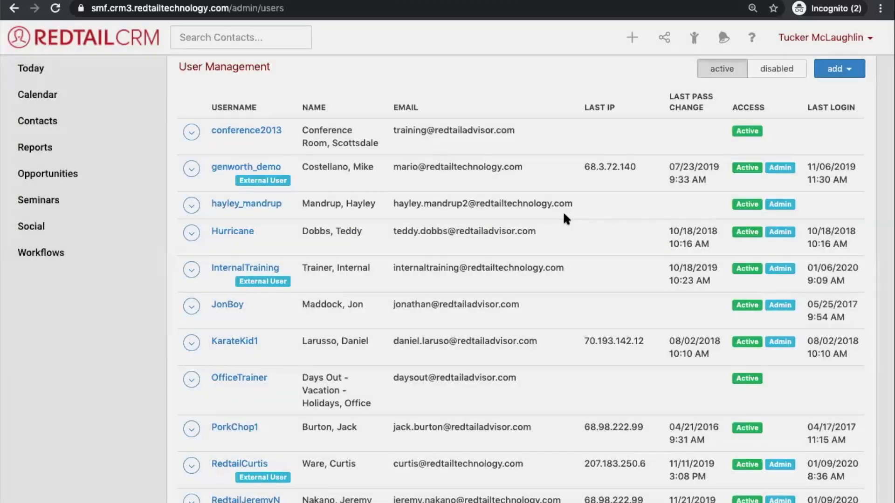
# - View the blank Add User form for a new user without adding one, and show the disabled users
pyautogui.scroll(3, 563, 211)
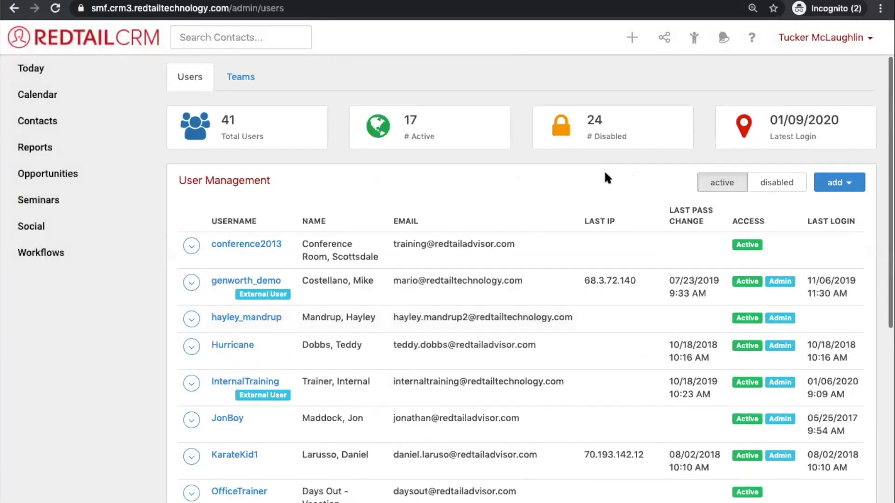
pyautogui.click(842, 182)
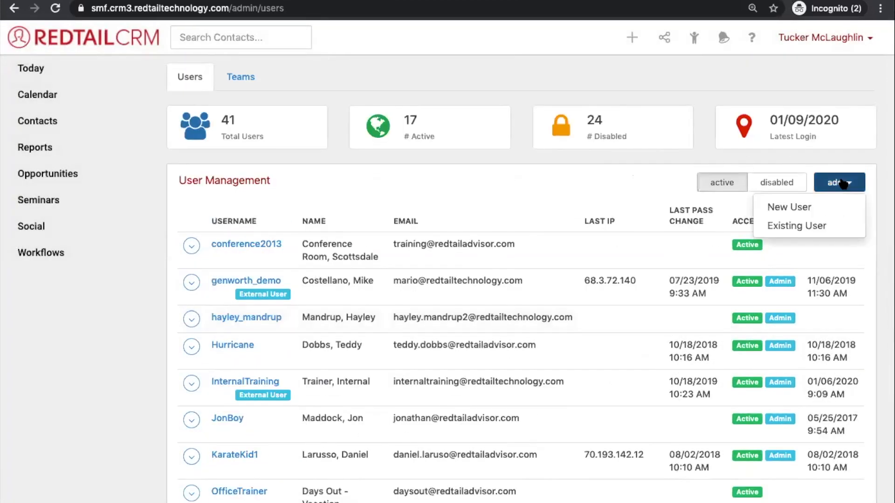
pyautogui.click(794, 211)
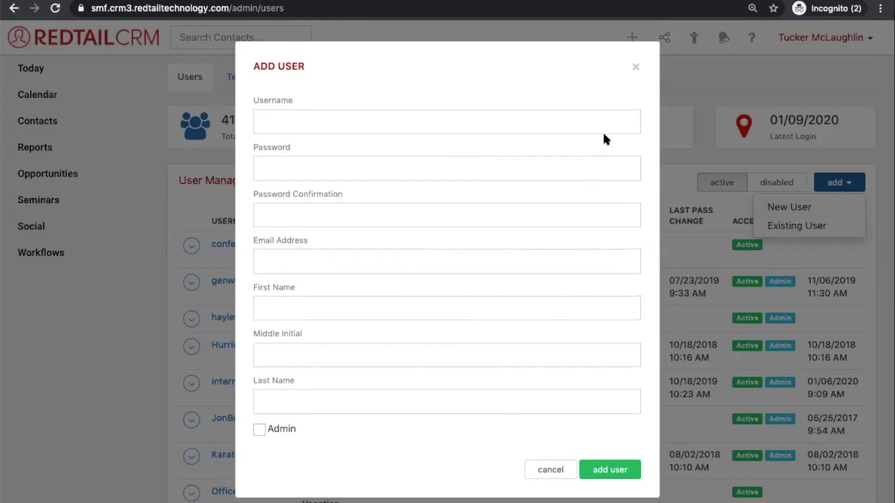
pyautogui.click(635, 69)
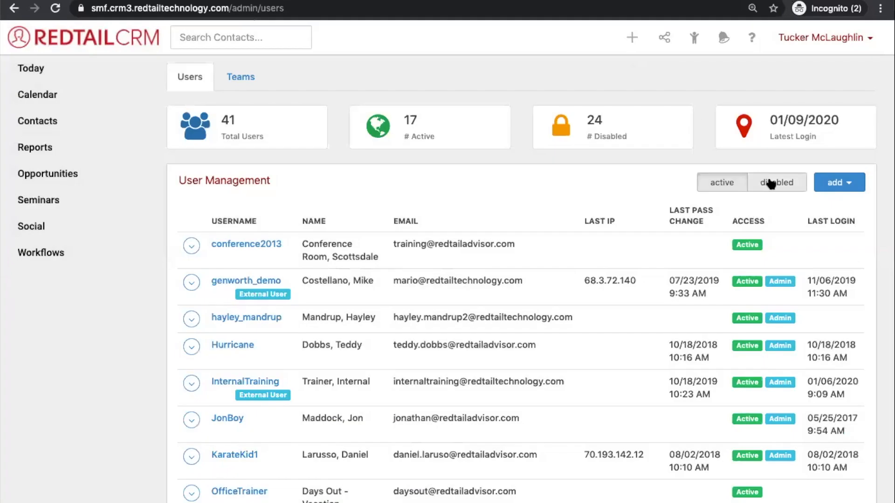
pyautogui.click(770, 183)
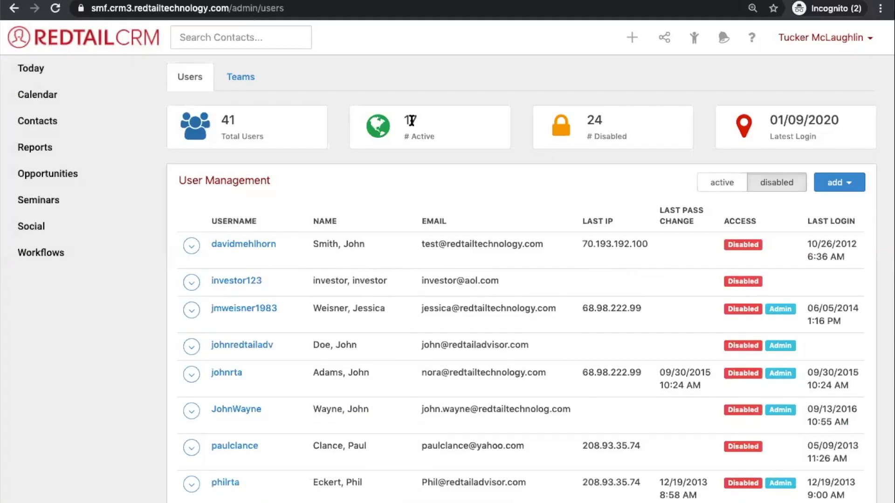
# - Show the database's teams and view the blank Add Team form without adding a team
pyautogui.click(239, 81)
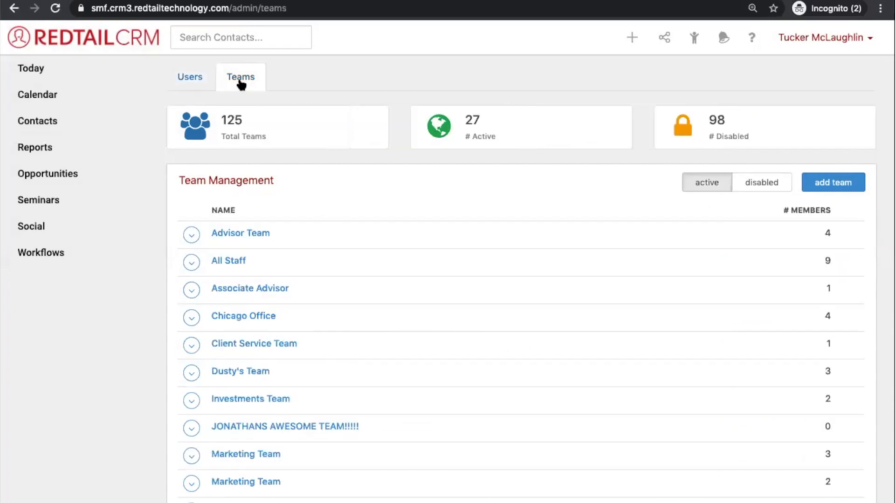
pyautogui.click(853, 184)
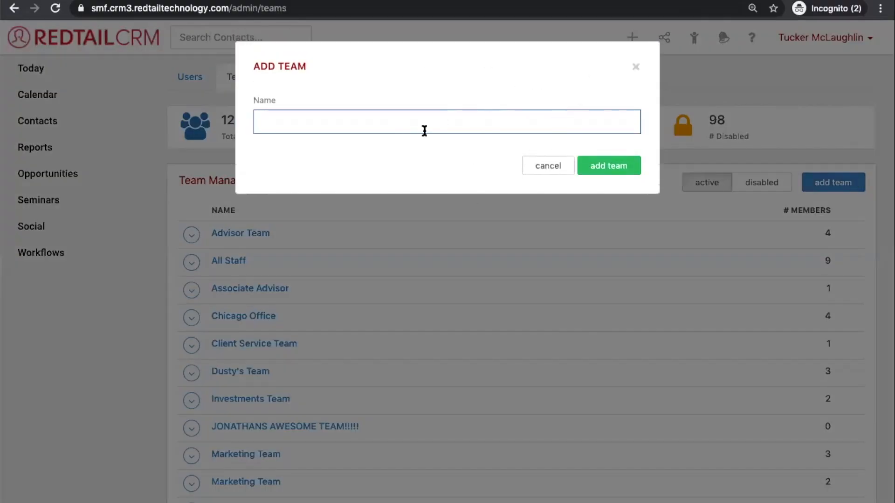
pyautogui.click(634, 69)
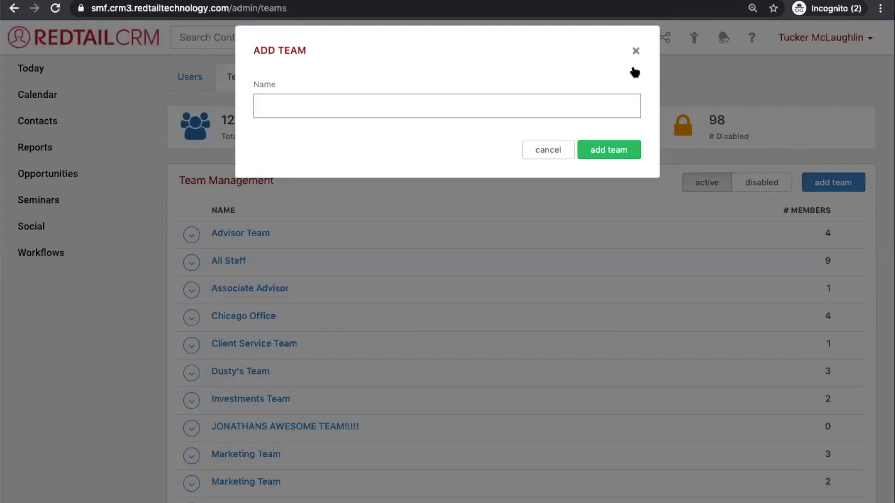
# - View the management options for the Advisor Team, including Add/Remove Team Members, and close them
pyautogui.click(196, 241)
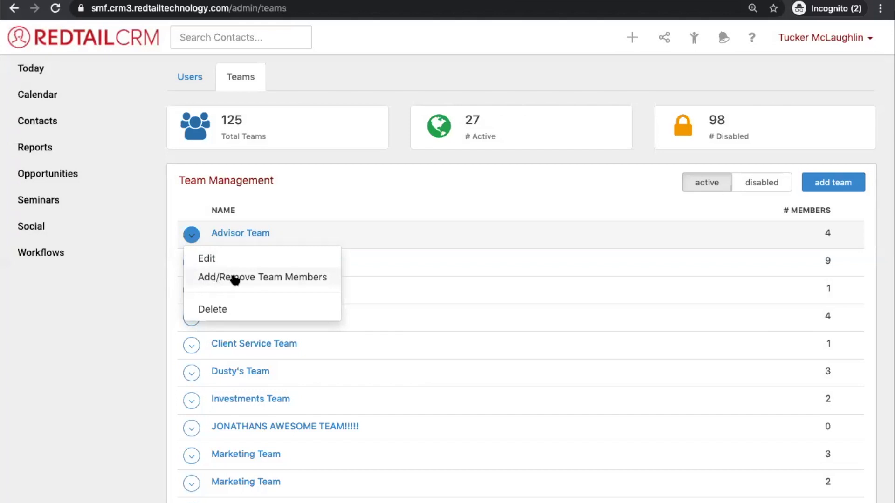
pyautogui.doubleClick(254, 181)
pyautogui.tripleClick(255, 181)
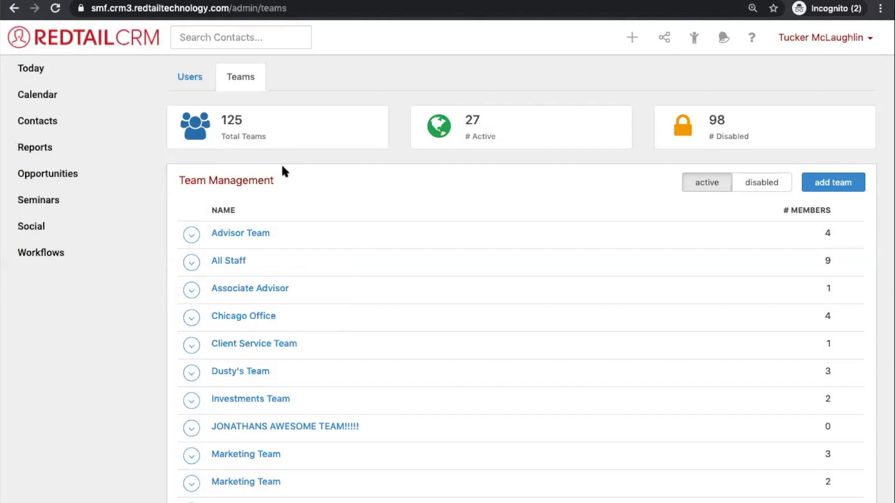
# - Return to the account management page and open Manage Database Lists from the Admins Only section
pyautogui.hotkey('alt', 'Left')
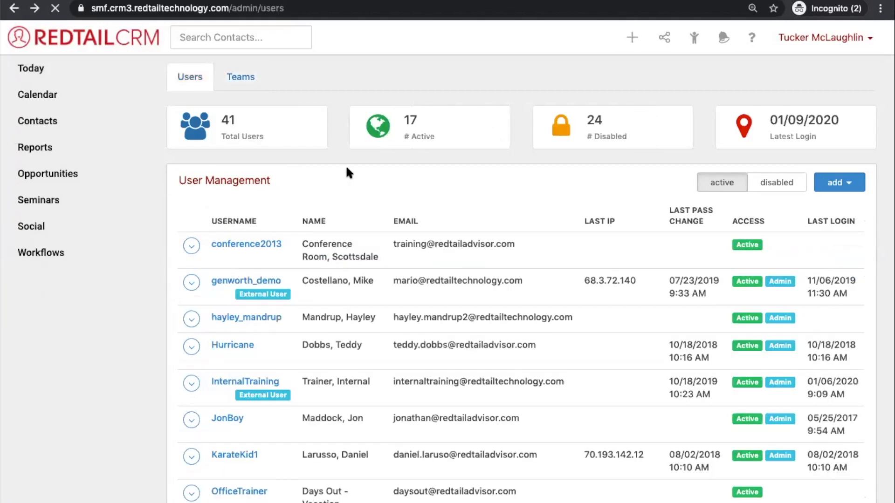
pyautogui.click(839, 39)
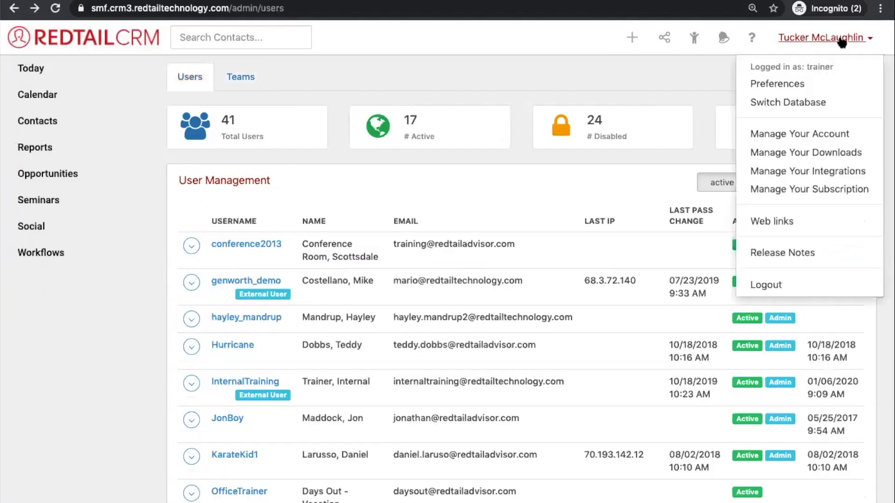
pyautogui.click(771, 133)
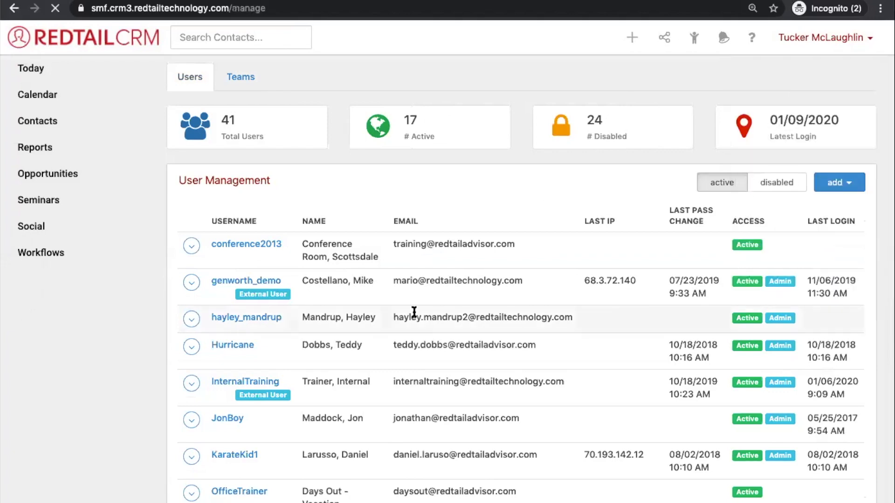
pyautogui.scroll(-5, 414, 311)
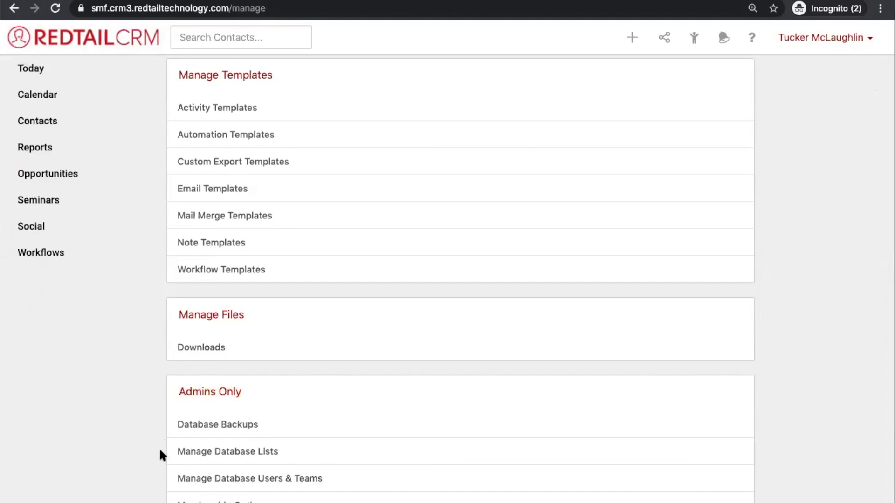
pyautogui.moveTo(178, 450); pyautogui.dragTo(293, 448)
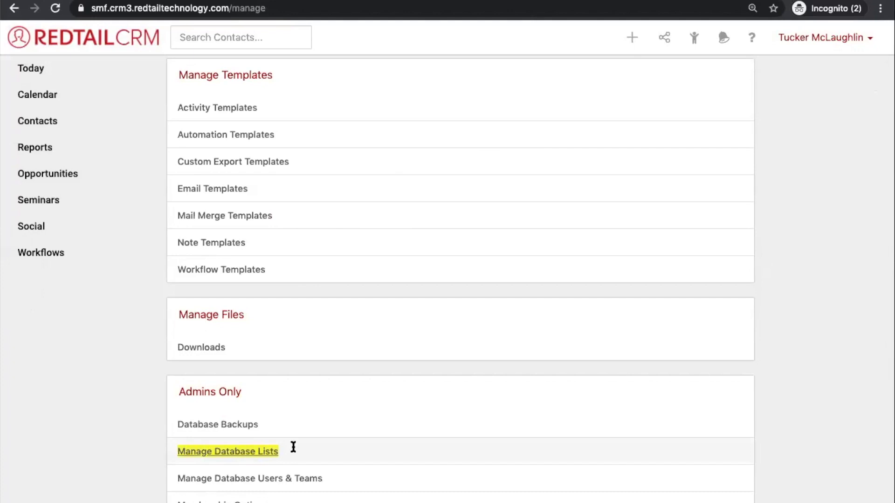
pyautogui.click(250, 455)
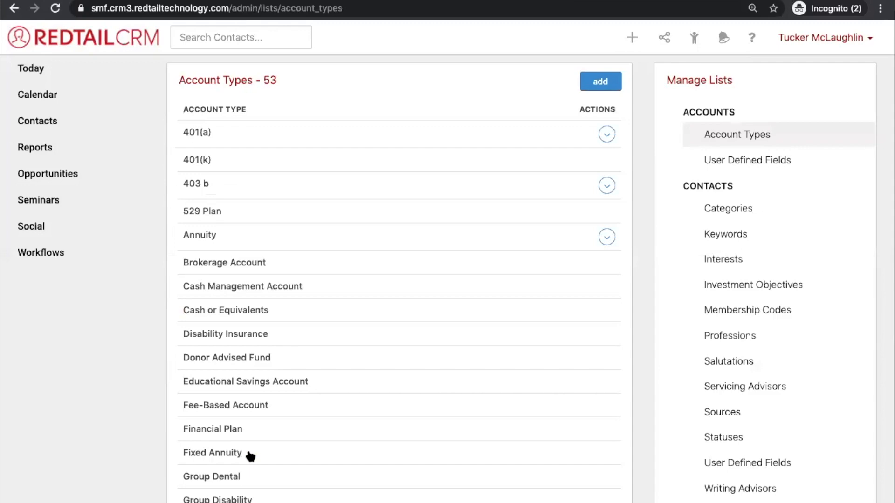
# - Open the first contact in the Recently Viewed list and show the record's Contact Details
pyautogui.click(693, 37)
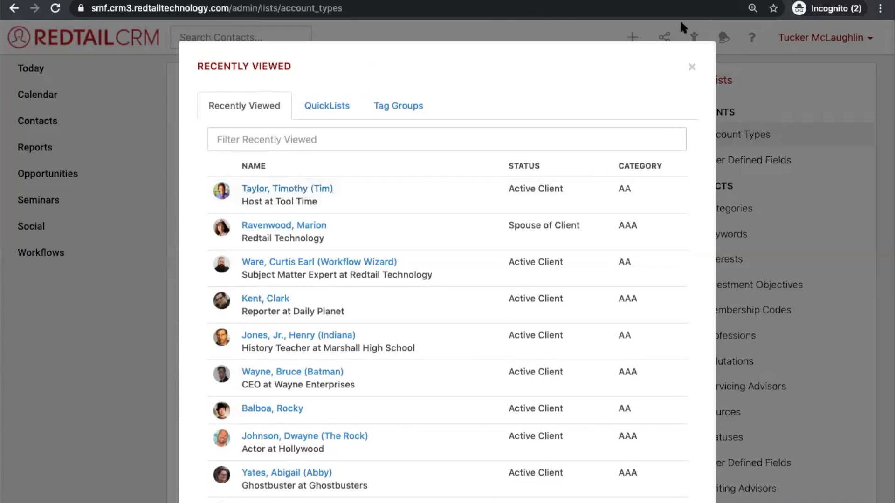
pyautogui.click(691, 67)
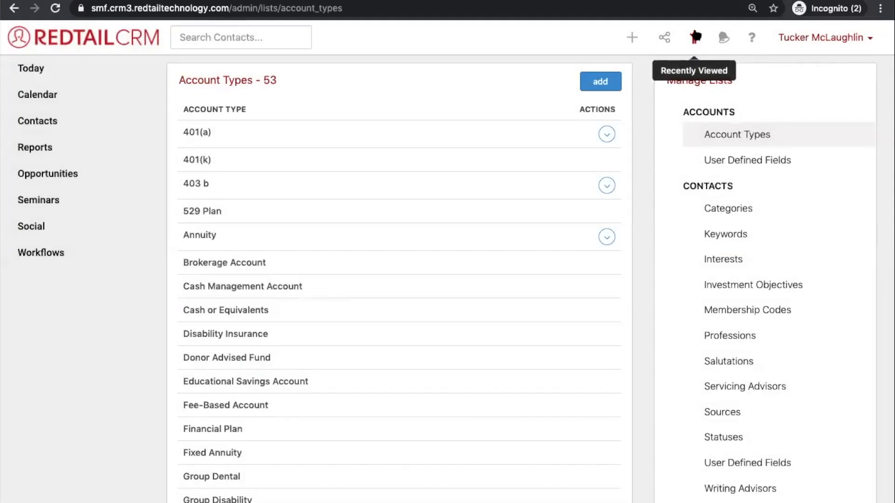
pyautogui.click(695, 38)
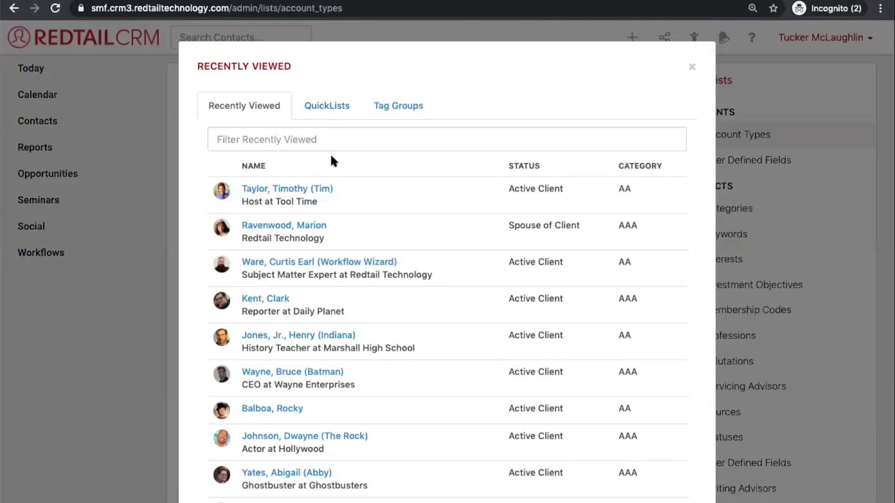
pyautogui.moveTo(325, 200); pyautogui.dragTo(238, 184)
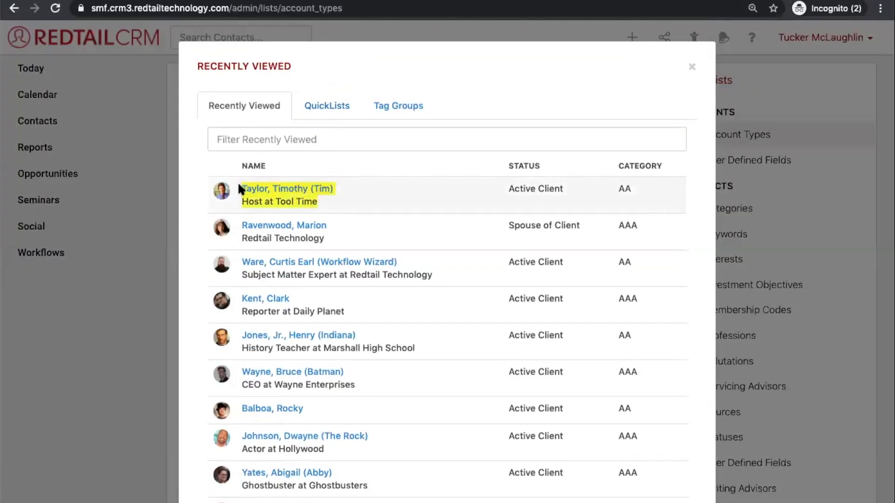
pyautogui.rightClick(252, 186)
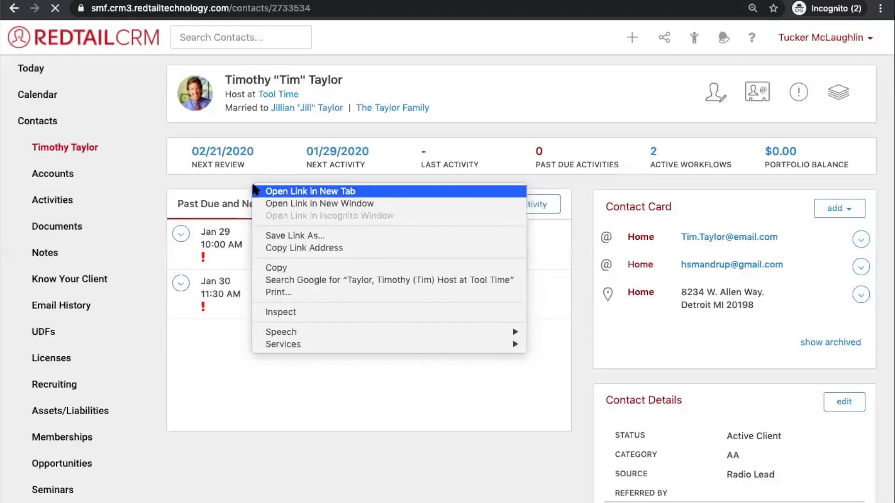
pyautogui.click(145, 84)
pyautogui.hscroll(-5, 164, 81)
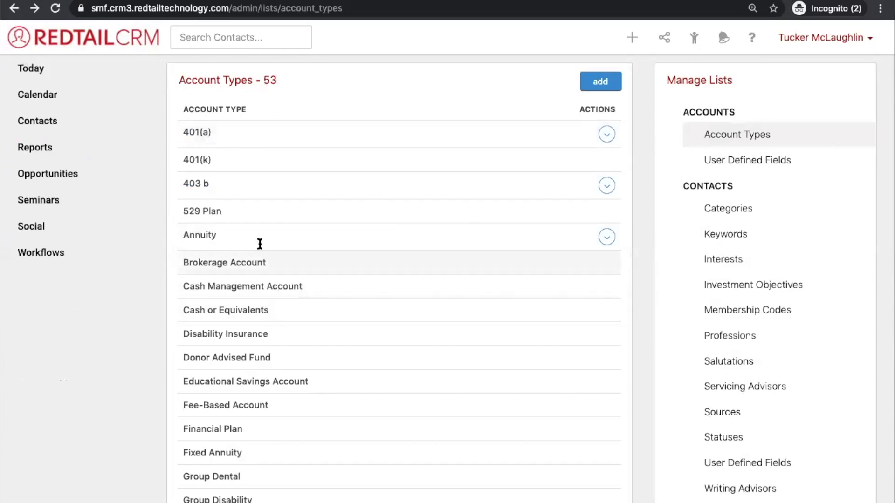
pyautogui.hscroll(5, 273, 1)
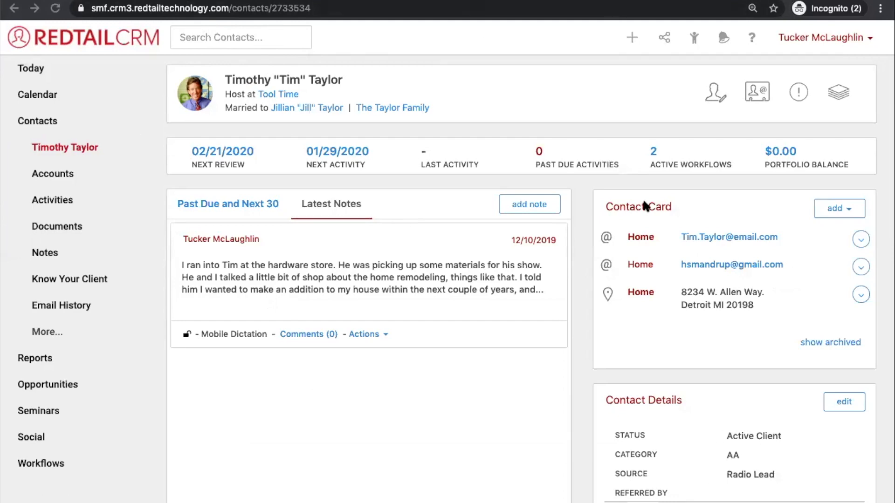
pyautogui.scroll(-2, 645, 205)
pyautogui.scroll(-2, 646, 205)
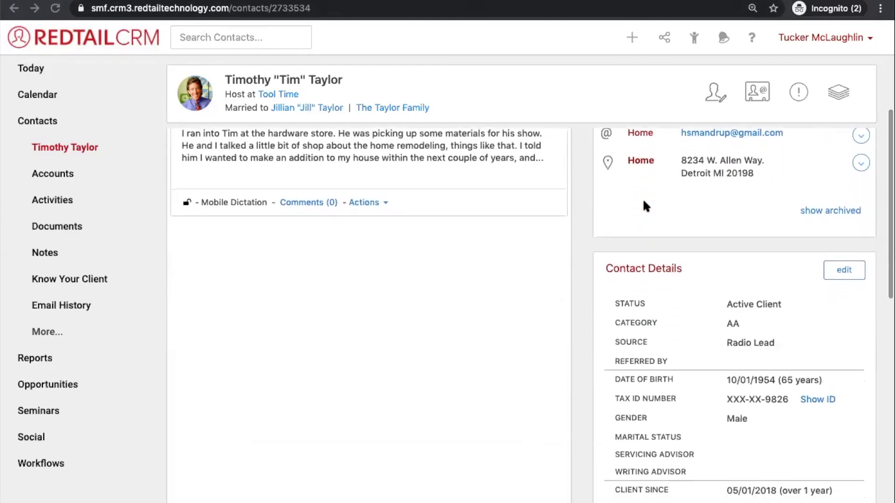
pyautogui.scroll(-2, 645, 206)
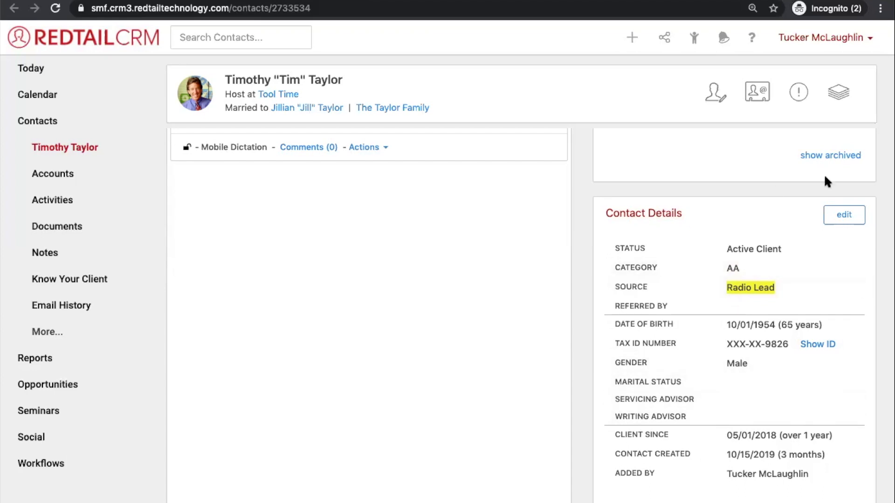
# - Open the contact's details for editing and view the available Status and Category choices without changing them
pyautogui.click(839, 219)
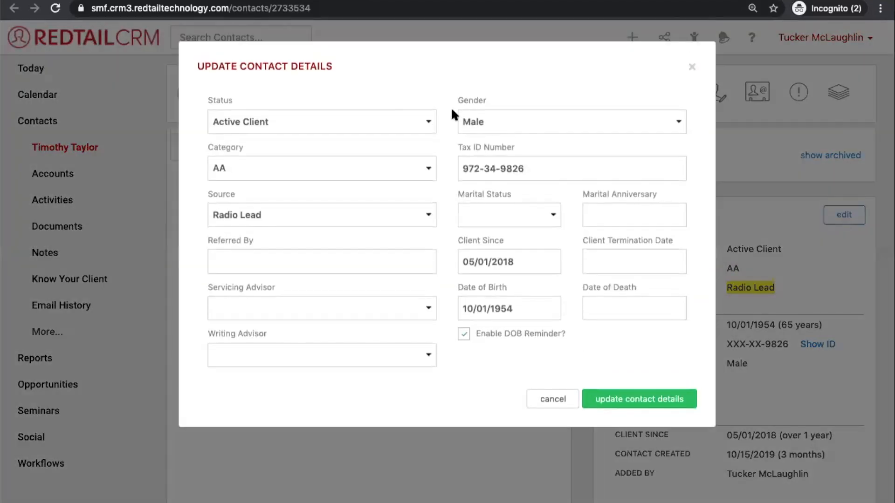
pyautogui.click(425, 124)
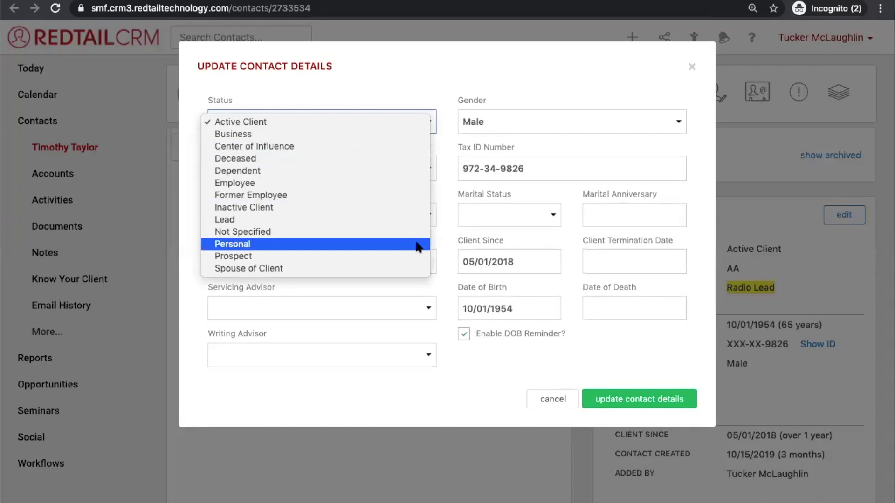
pyautogui.click(446, 155)
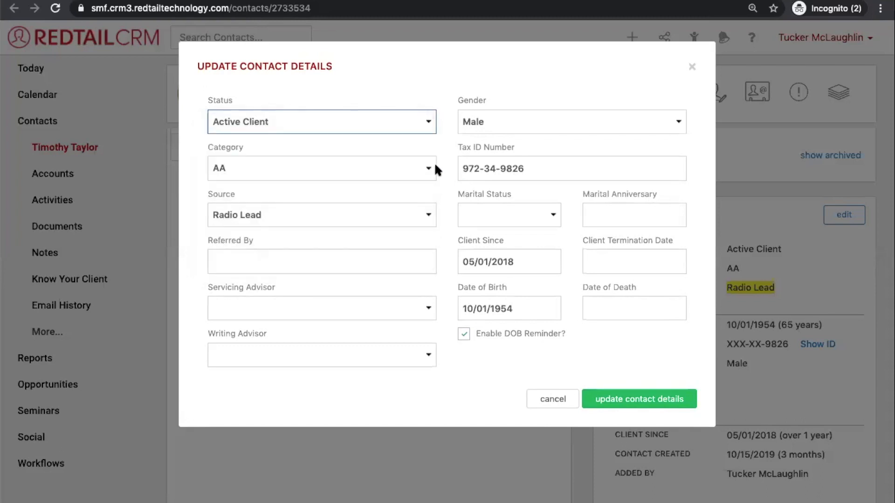
pyautogui.click(430, 164)
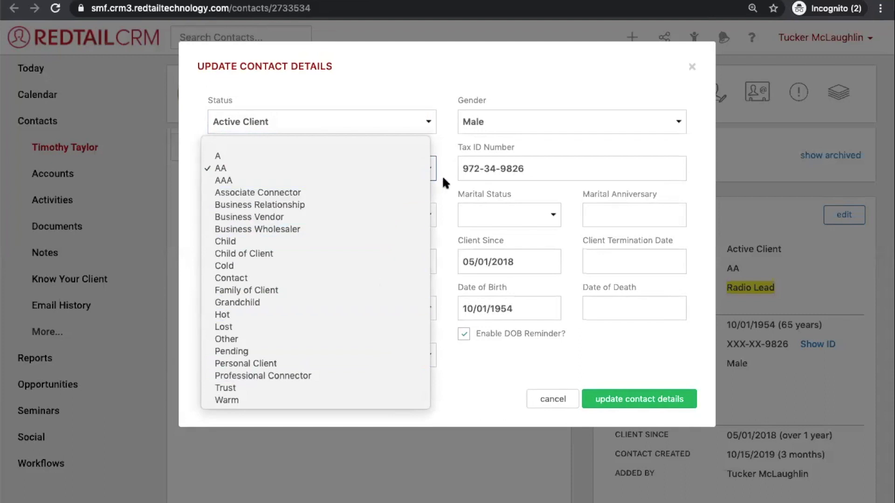
pyautogui.click(456, 176)
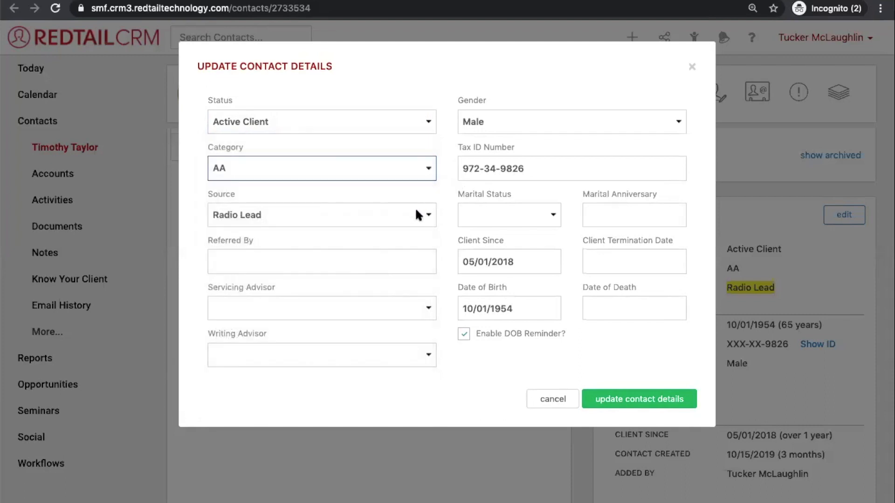
# - View the Source and Servicing Advisor choices, and close the contact details form without updating
pyautogui.click(416, 214)
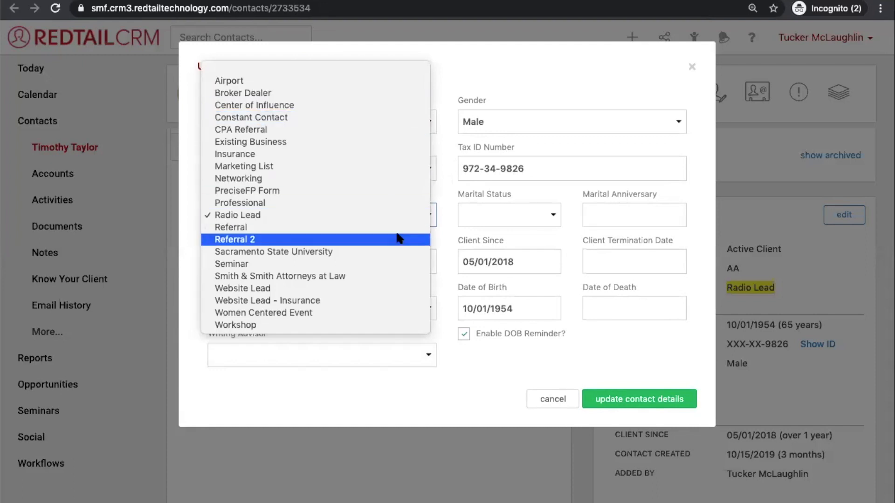
pyautogui.click(441, 205)
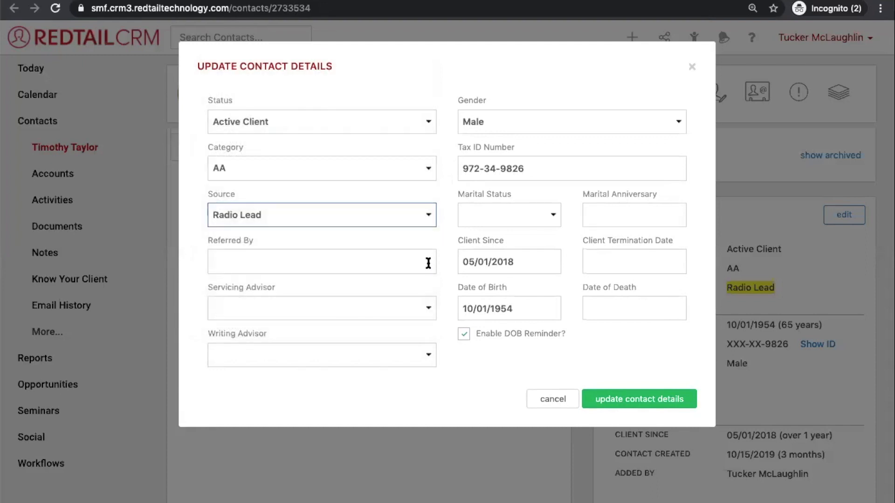
pyautogui.click(426, 309)
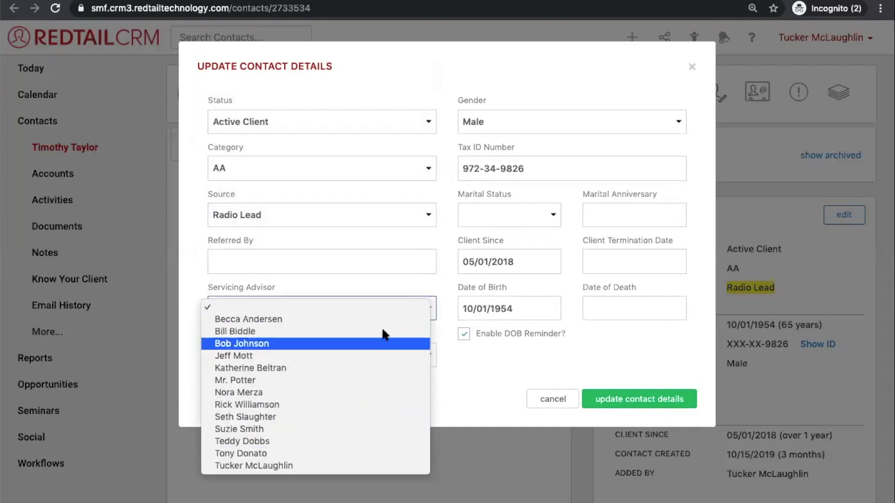
pyautogui.click(472, 389)
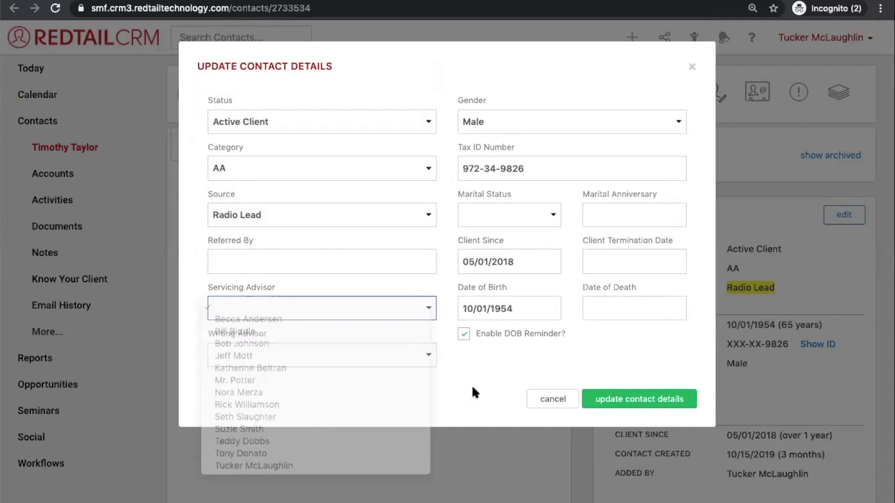
pyautogui.click(689, 68)
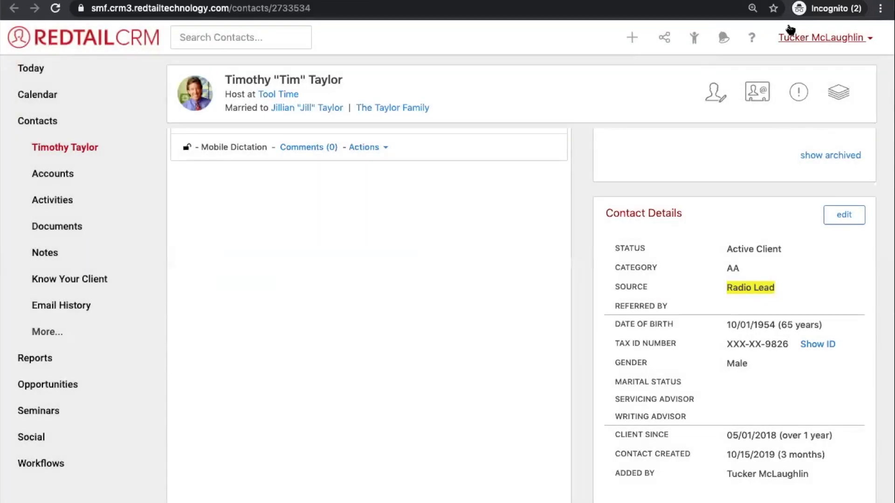
# - Return to the account management page and reopen Manage Database Lists for the admin lists
pyautogui.click(792, 39)
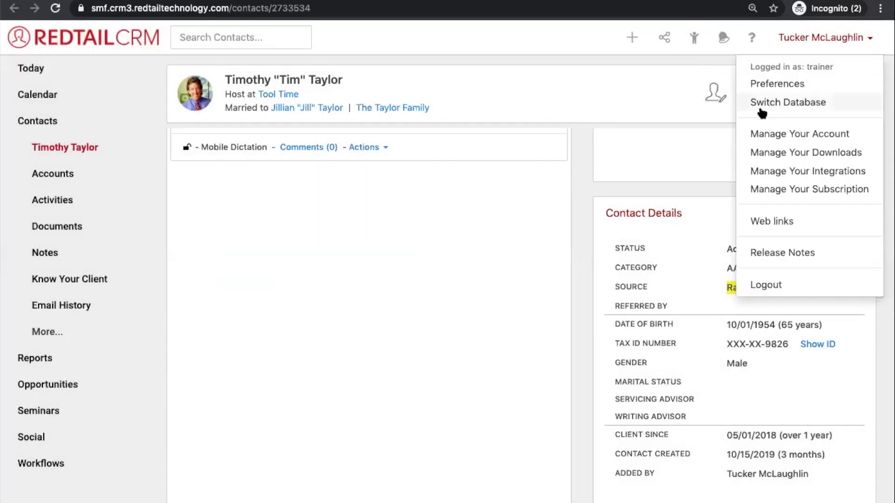
pyautogui.click(762, 135)
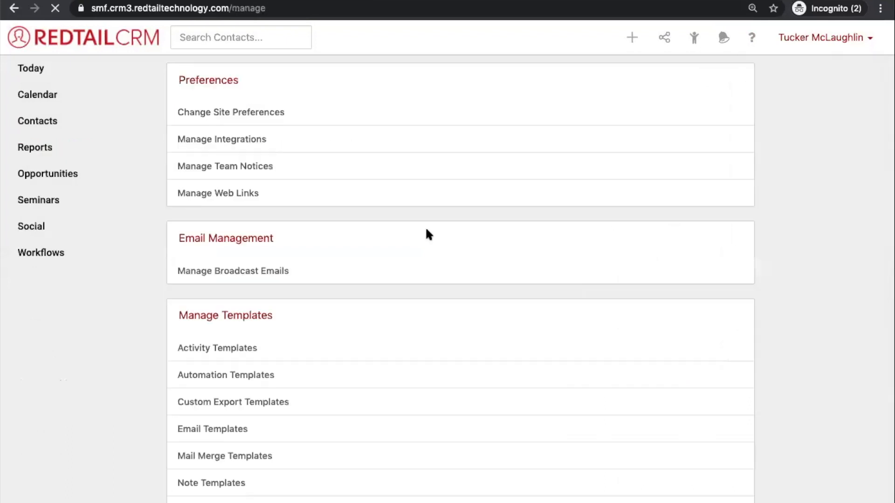
pyautogui.scroll(-5, 427, 200)
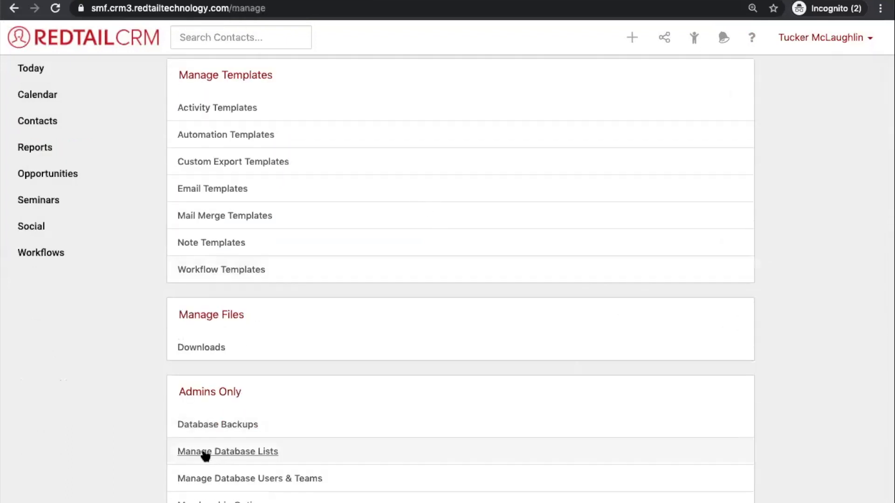
pyautogui.click(222, 455)
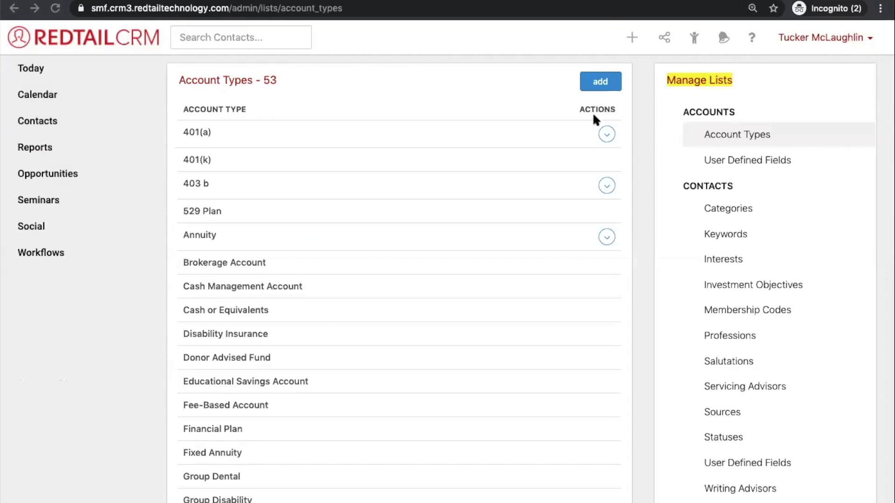
# - Look through the Manage Lists categories, open the contact Statuses list, and view the actions for Active Client
pyautogui.scroll(-2, 738, 153)
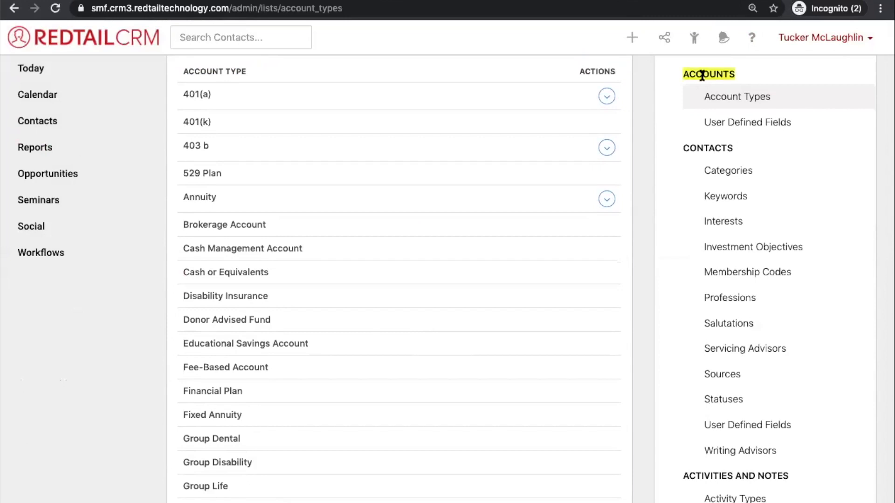
pyautogui.scroll(-1, 709, 144)
pyautogui.scroll(-3, 708, 144)
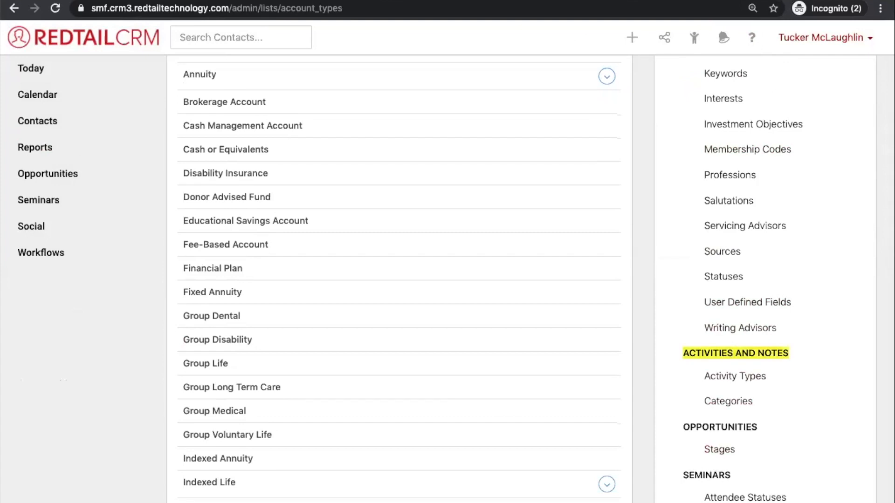
pyautogui.click(700, 353)
pyautogui.scroll(3, 702, 355)
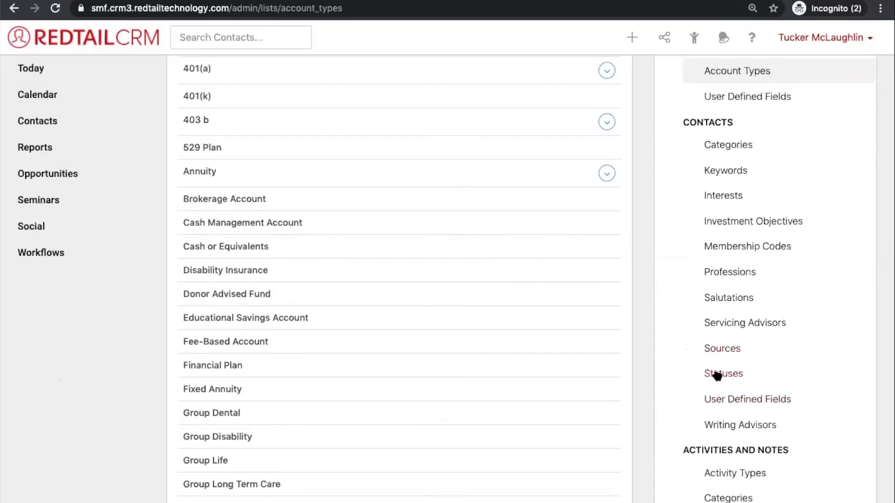
pyautogui.click(716, 376)
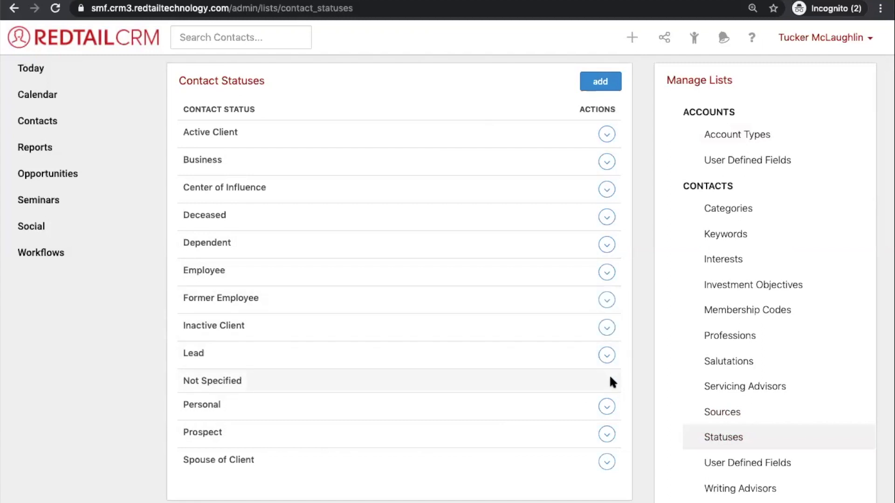
pyautogui.click(606, 135)
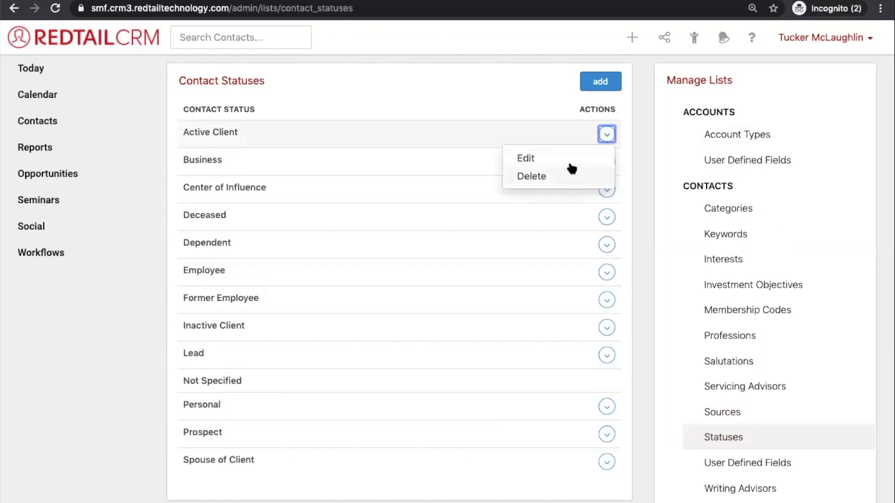
pyautogui.click(578, 99)
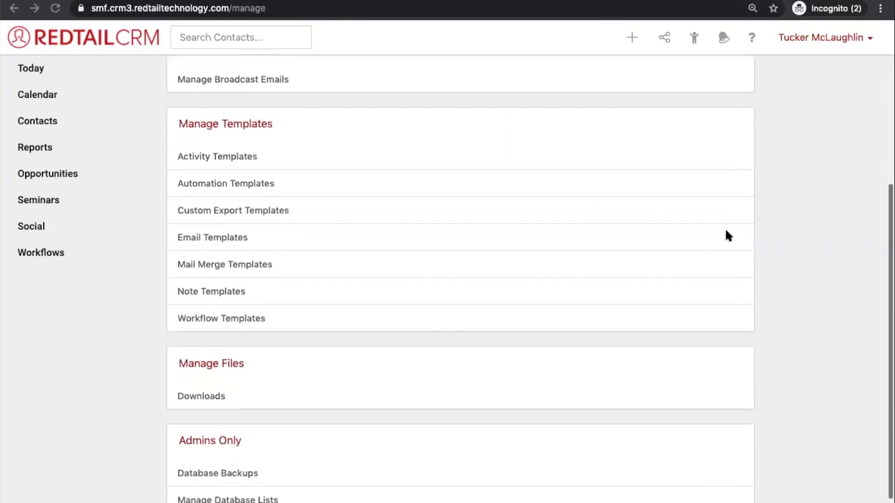
# - Open Database Backups from the Admins Only section and view the actions for the 02-21-2019 backup
pyautogui.scroll(-2, 725, 227)
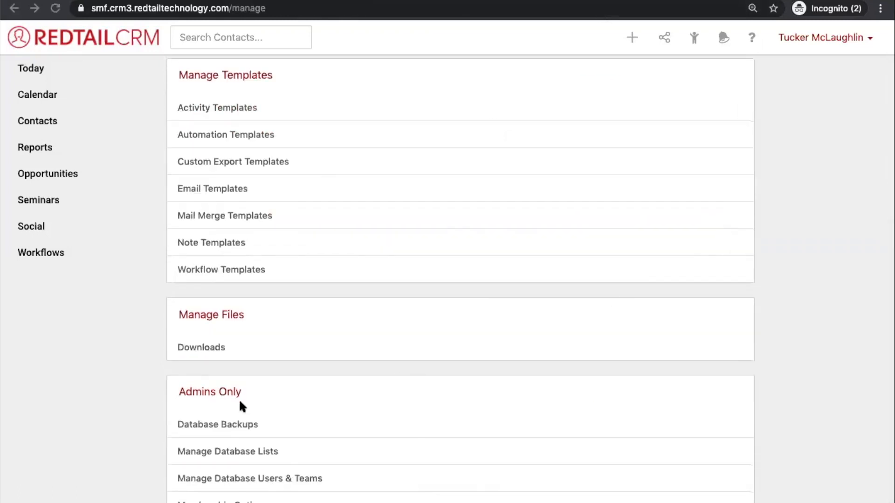
pyautogui.click(219, 425)
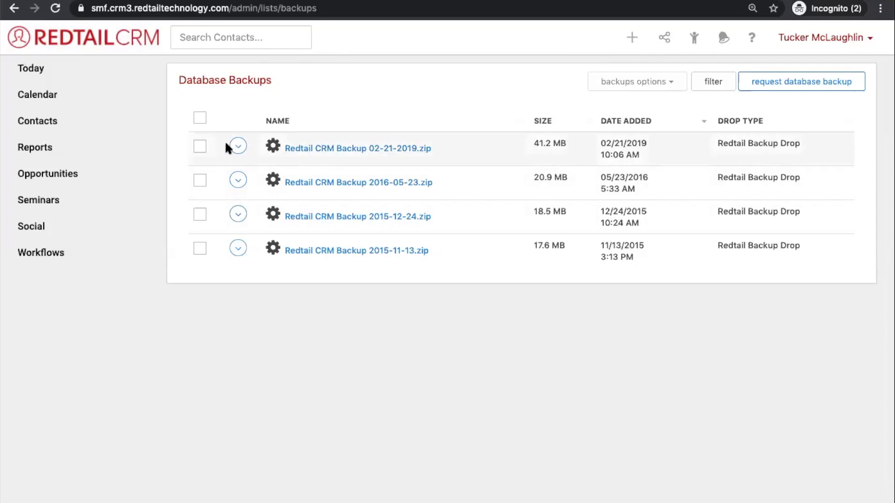
pyautogui.click(237, 147)
pyautogui.click(217, 123)
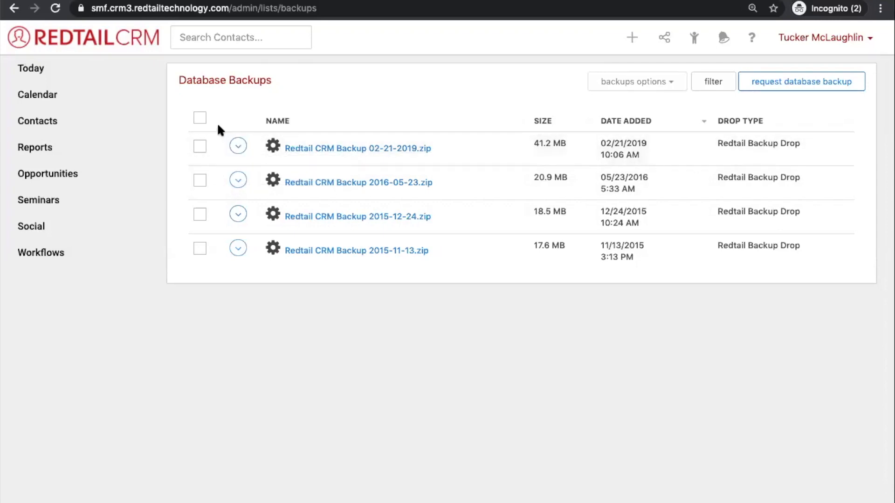
# - Select the 02-21-2019 backup to view the backups options, clear the selection, and leave the backups page
pyautogui.click(200, 147)
pyautogui.click(652, 83)
pyautogui.click(493, 82)
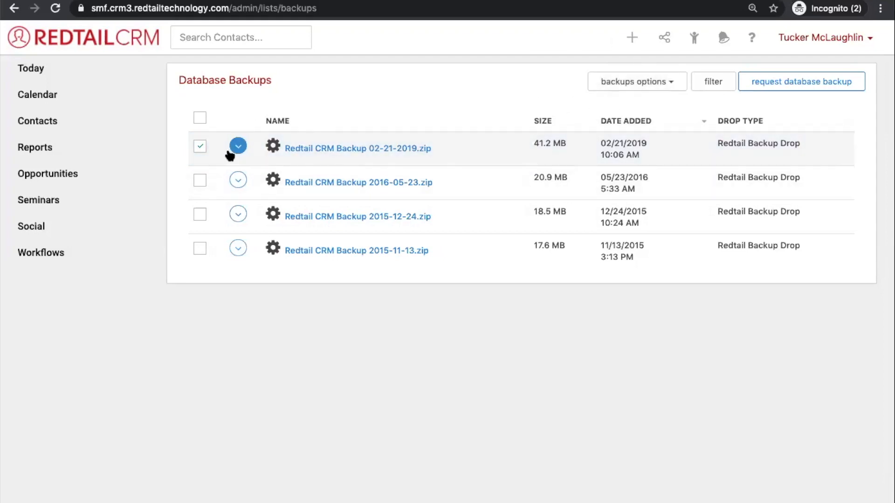
pyautogui.click(200, 147)
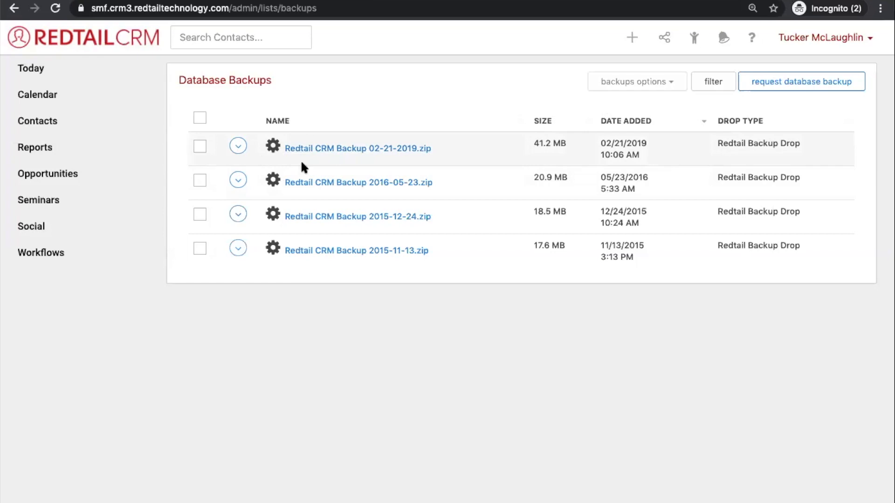
pyautogui.hscroll(-5, 338, 230)
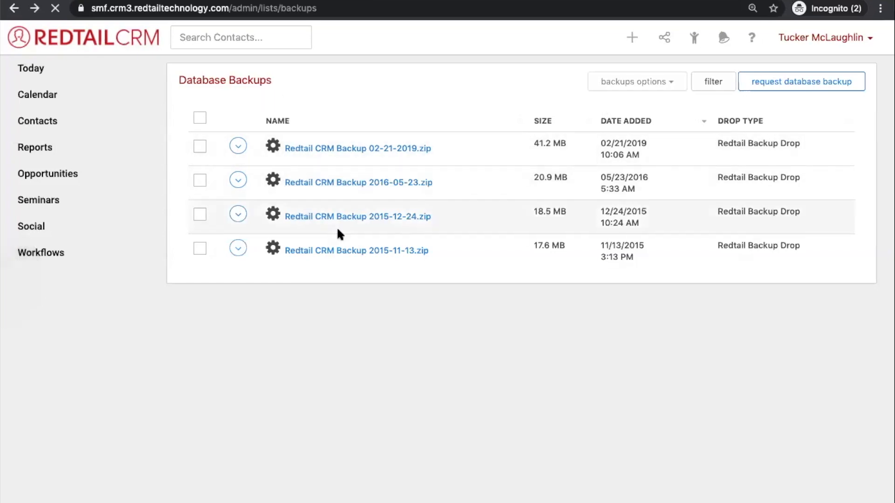
# - Look over the account management page down to the membership entry in the Admins Only section
pyautogui.scroll(-5, 338, 229)
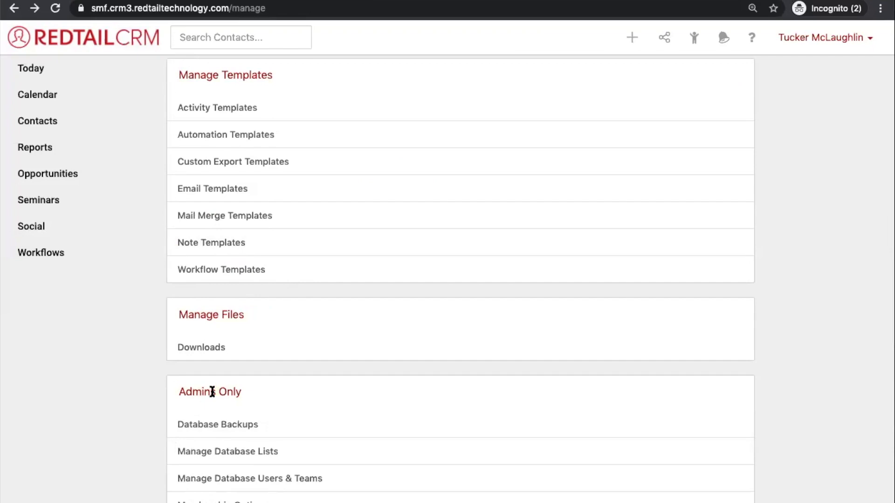
pyautogui.click(154, 498)
pyautogui.moveTo(177, 502); pyautogui.dragTo(289, 499)
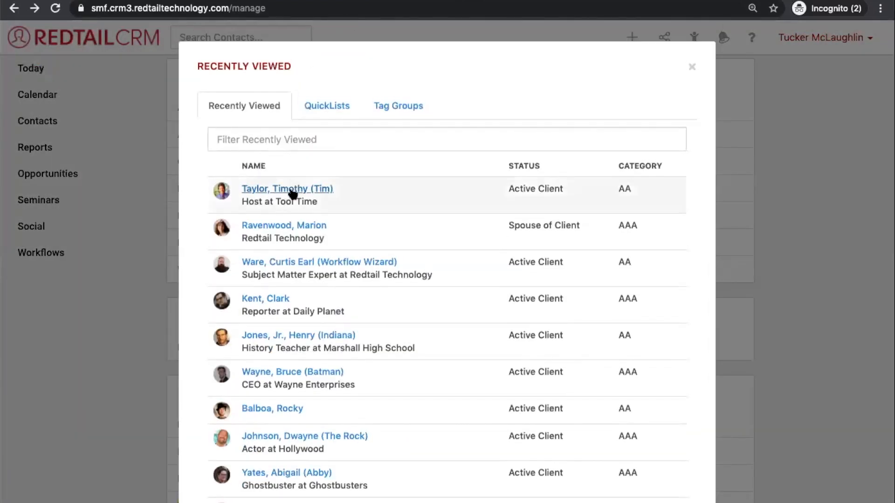
# - Open the first contact in the Recently Viewed list in a new browser tab and switch to it
pyautogui.rightClick(291, 190)
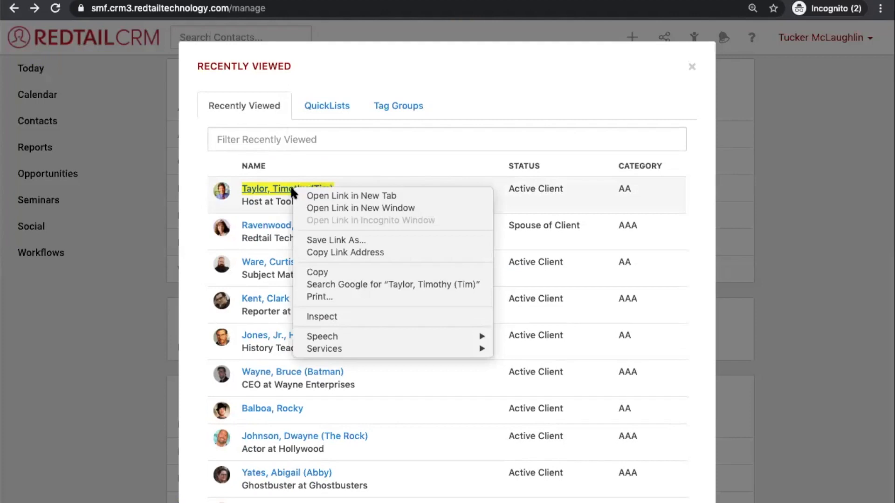
pyautogui.click(170, 174)
pyautogui.scroll(-3, 156, 181)
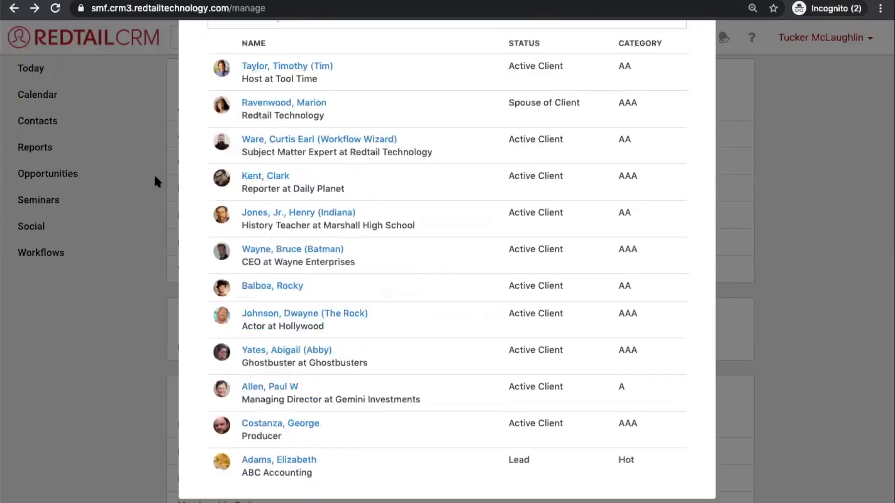
pyautogui.click(155, 177)
pyautogui.hotkey('ctrl', 'Tab')
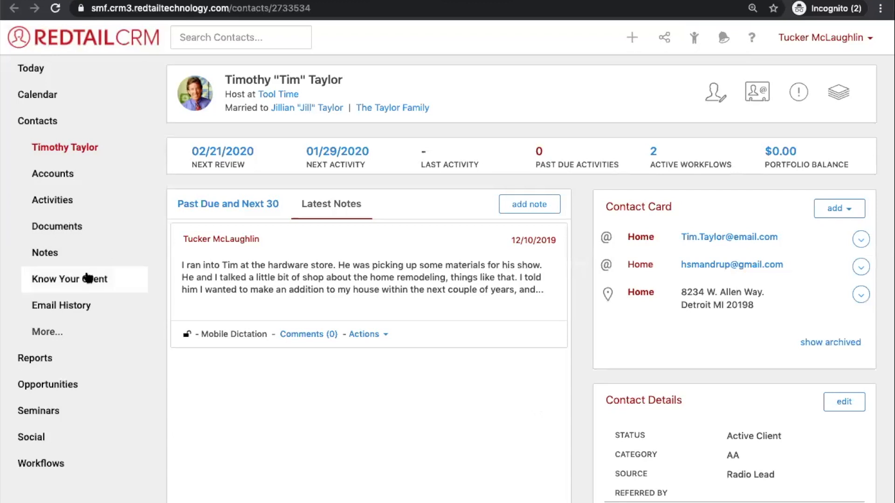
# - Expand the contact's additional record sections and open the Memberships page
pyautogui.click(44, 335)
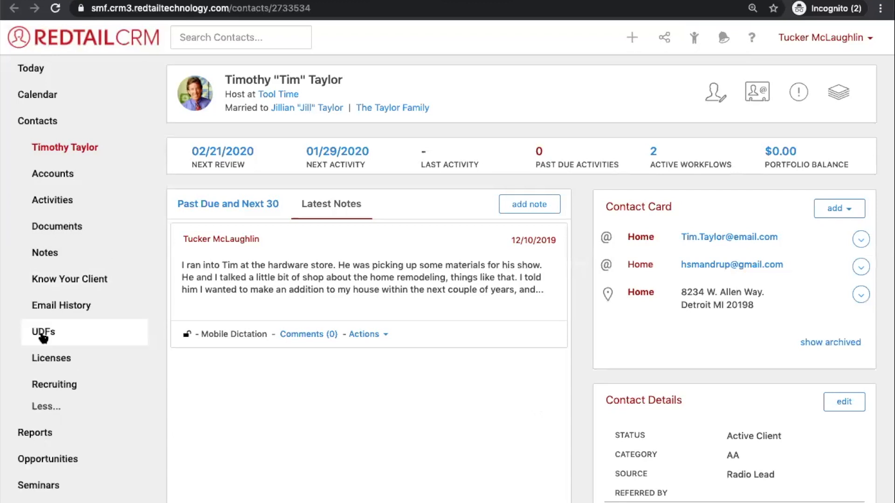
pyautogui.scroll(-4, 43, 338)
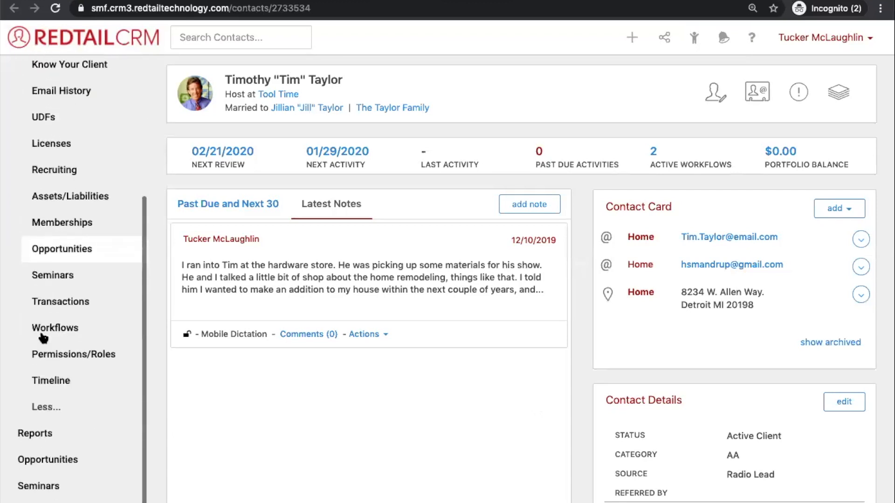
pyautogui.click(60, 228)
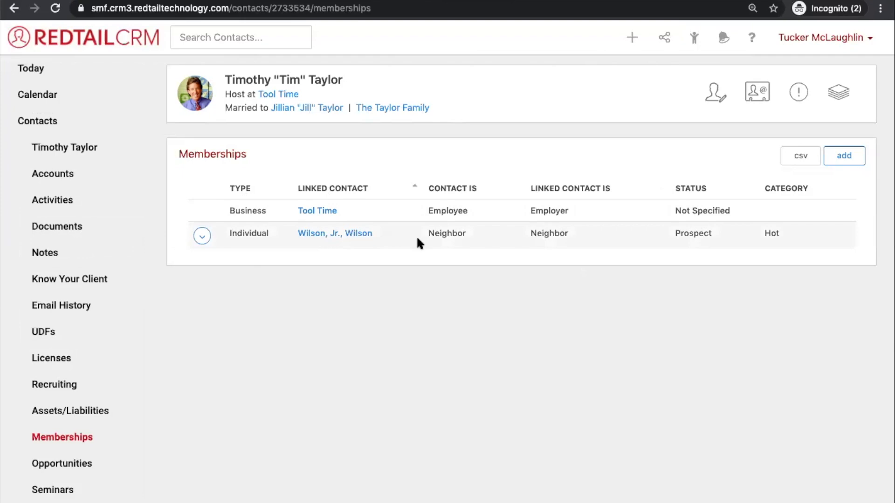
pyautogui.click(846, 153)
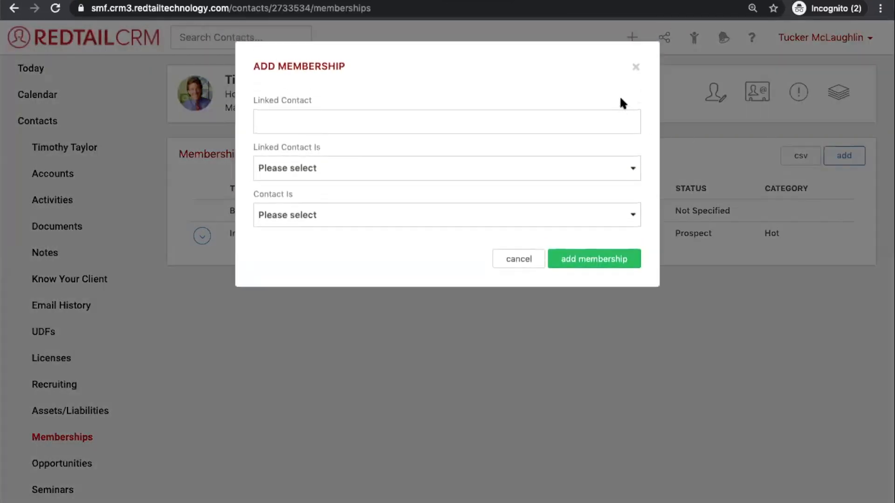
pyautogui.click(613, 117)
pyautogui.write('bruce')
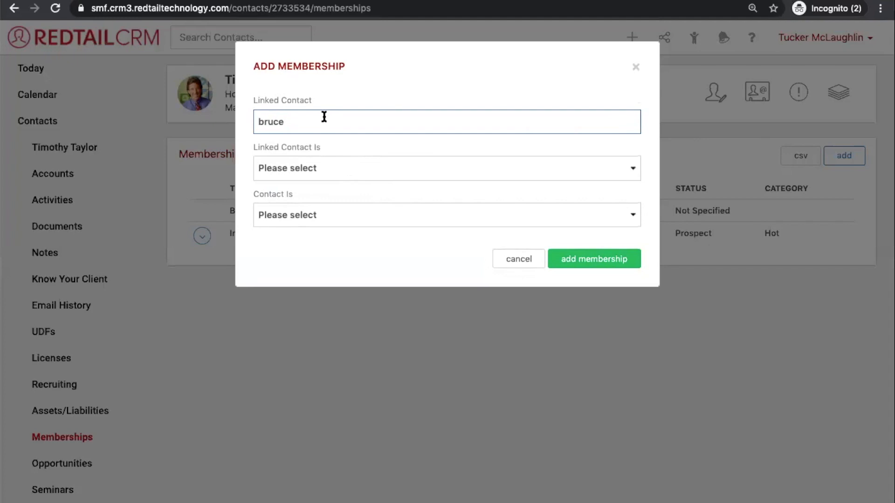
pyautogui.press('BackSpace')
pyautogui.press('BackSpace')
pyautogui.press('BackSpace')
pyautogui.write('u')
pyautogui.click(307, 158)
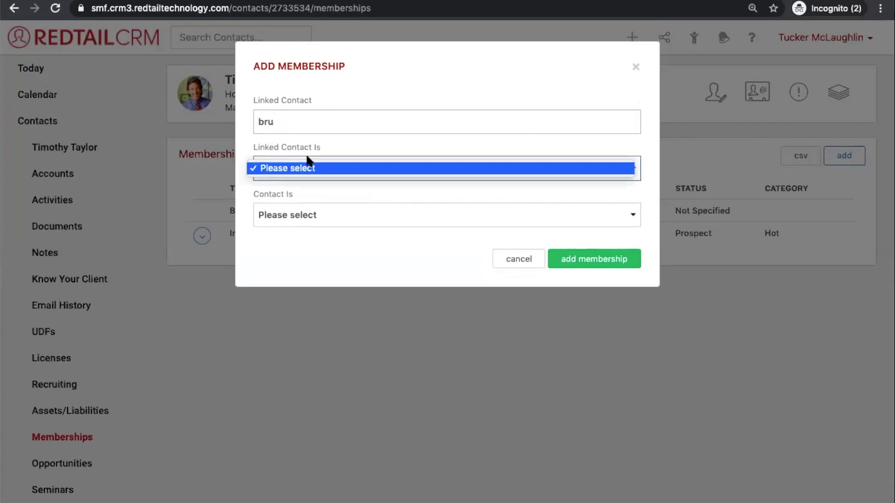
pyautogui.click(310, 150)
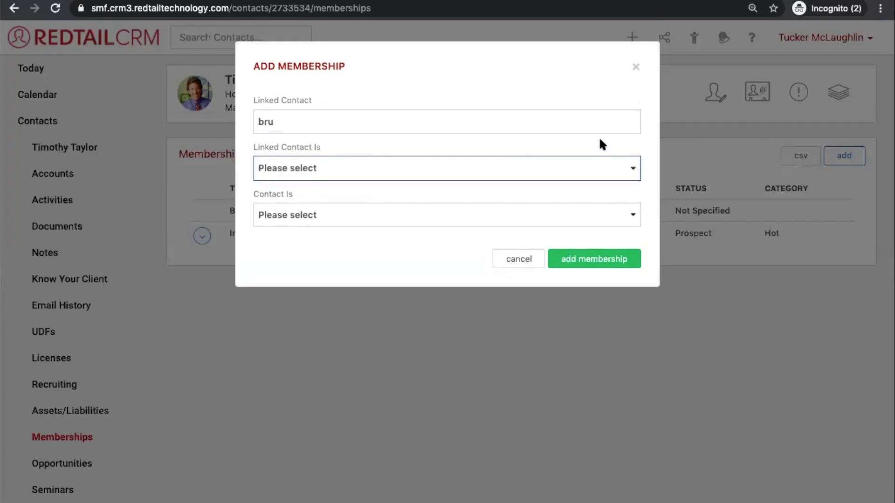
pyautogui.click(635, 66)
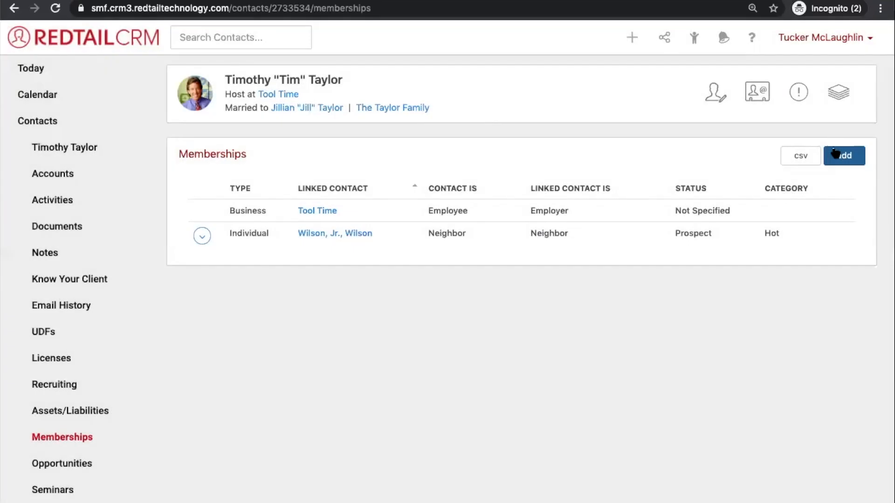
# - Start a new membership for the contact and pick the active client listed as CEO as the linked contact
pyautogui.click(857, 157)
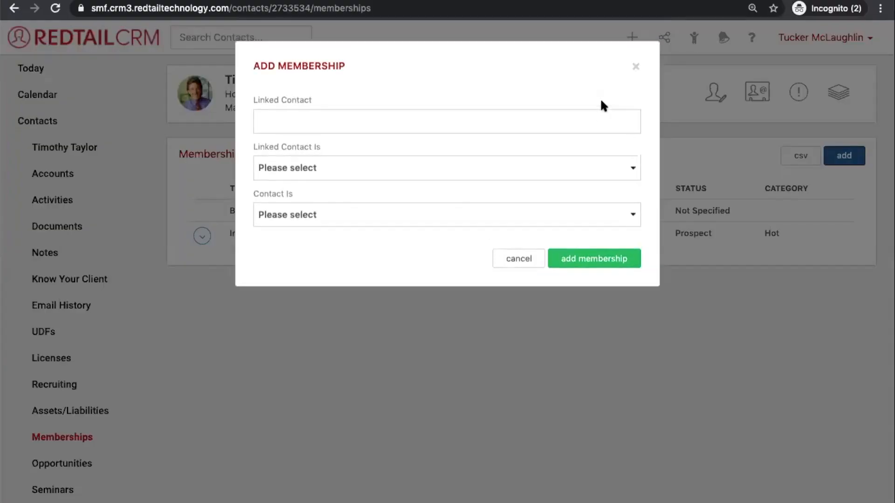
pyautogui.click(453, 126)
pyautogui.write('br')
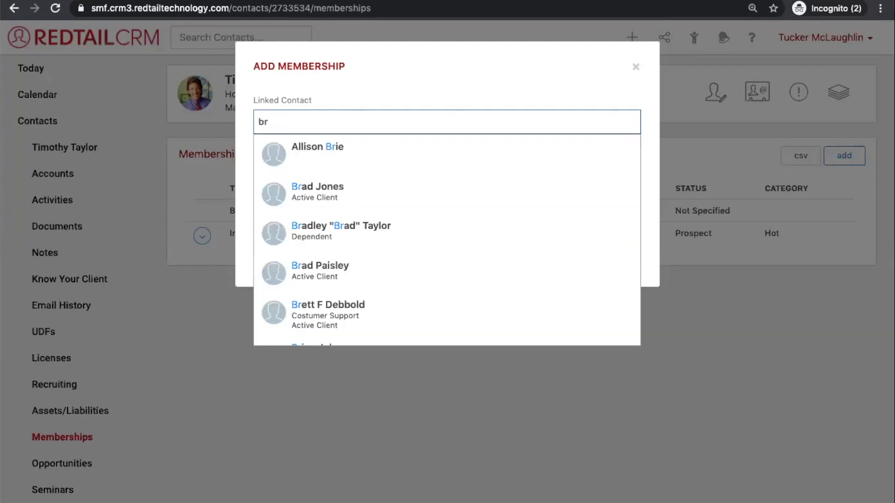
pyautogui.write('uc')
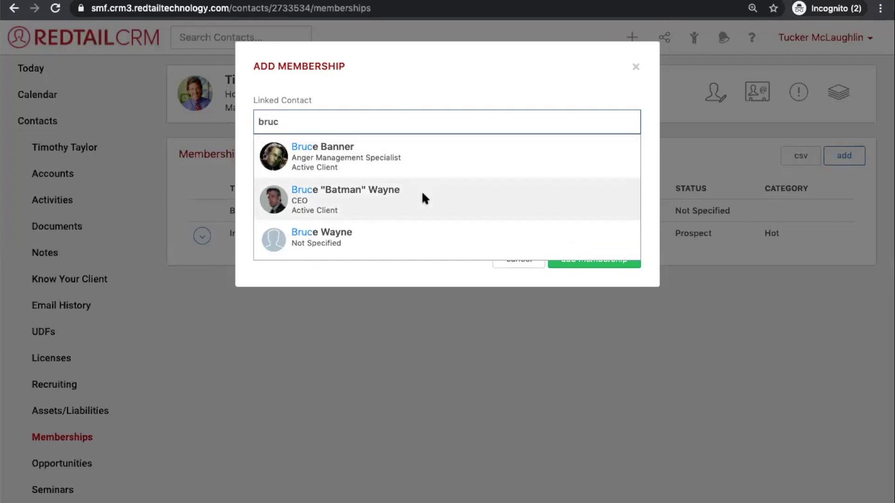
pyautogui.click(421, 190)
# - Browse the relationship options offered for Linked Contact Is, and discard the new membership
pyautogui.click(387, 172)
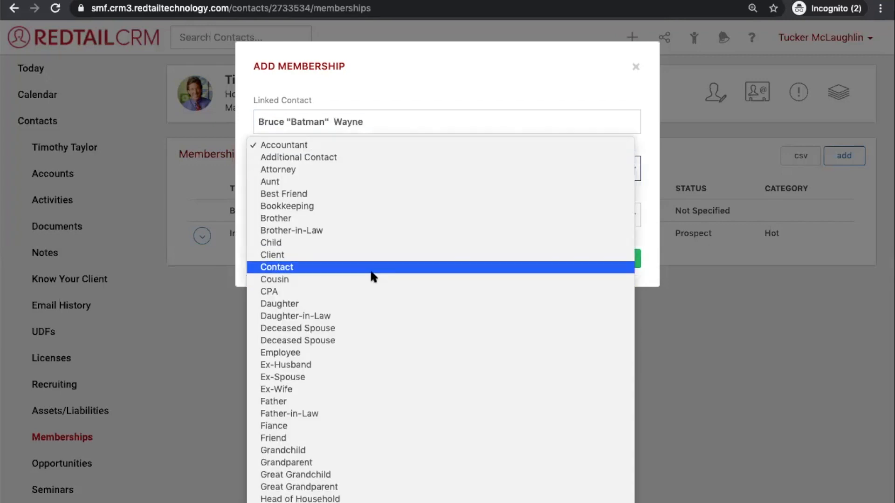
pyautogui.scroll(-5, 372, 277)
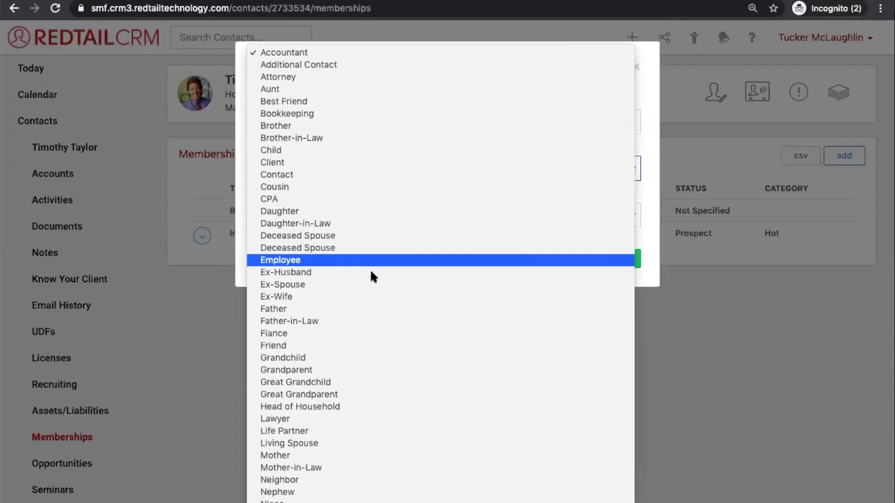
pyautogui.scroll(-4, 373, 276)
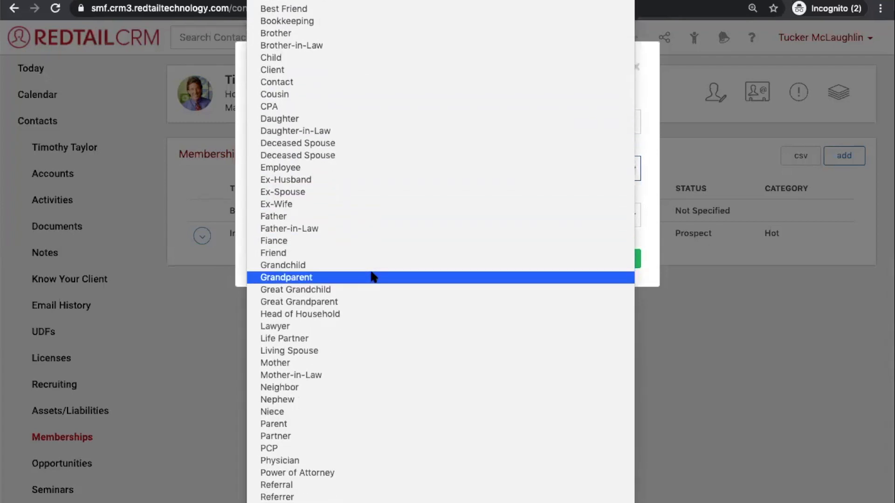
pyautogui.scroll(-2, 372, 276)
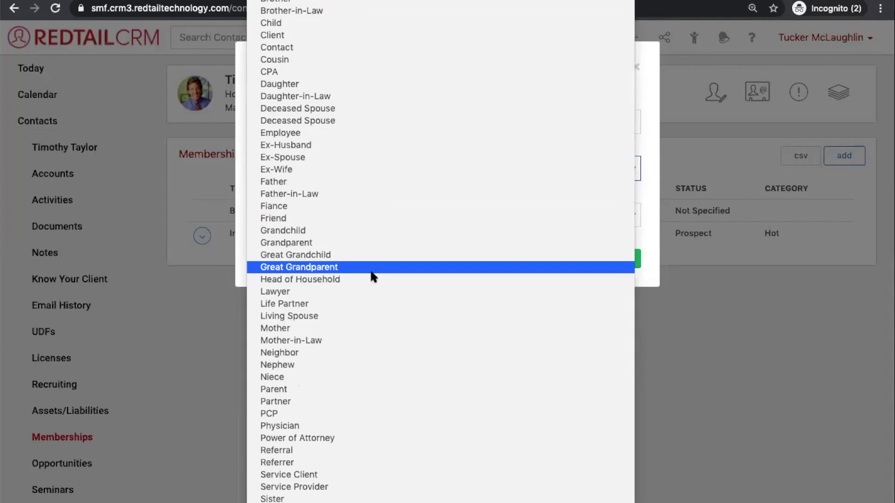
pyautogui.scroll(-3, 373, 277)
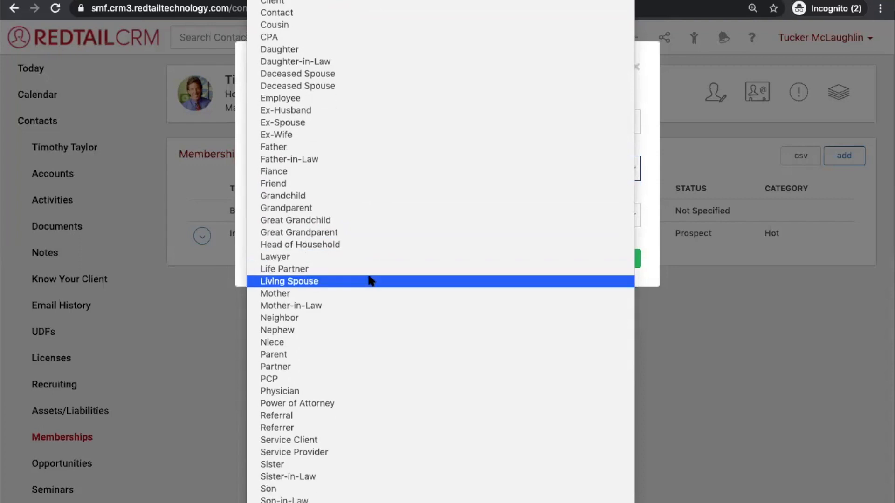
pyautogui.scroll(-5, 371, 280)
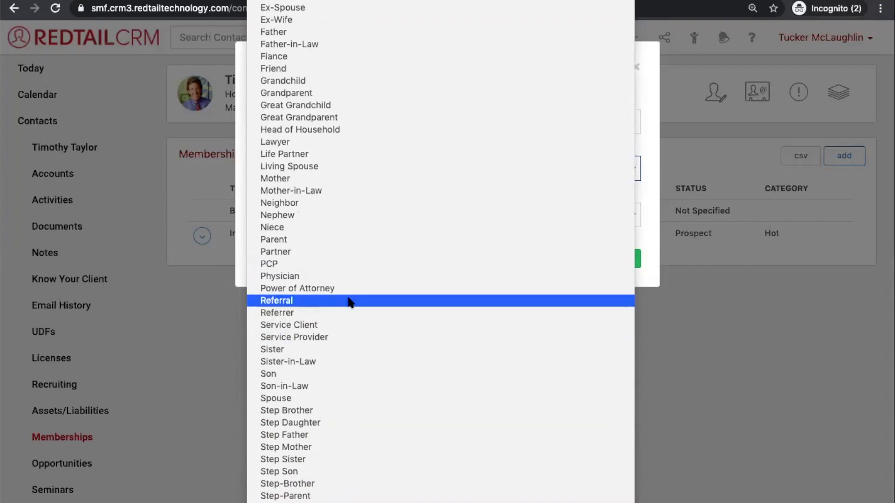
pyautogui.scroll(1, 347, 224)
pyautogui.scroll(2, 348, 224)
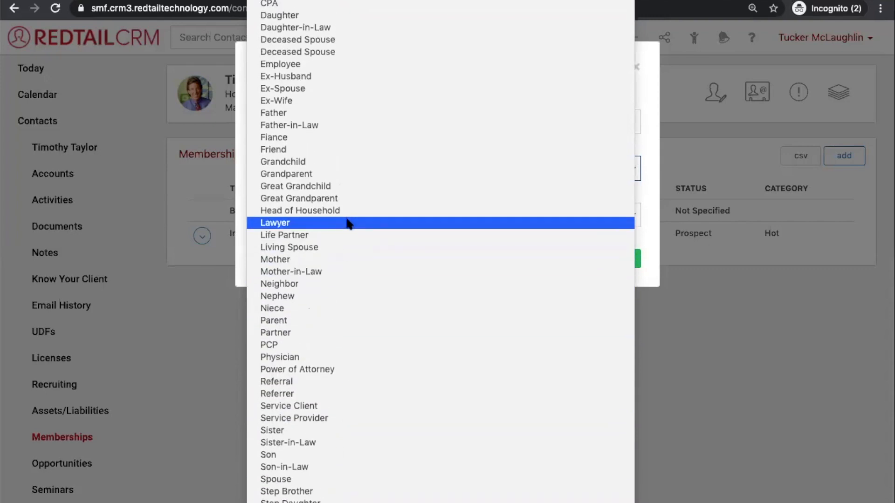
pyautogui.scroll(1, 348, 255)
pyautogui.scroll(3, 348, 256)
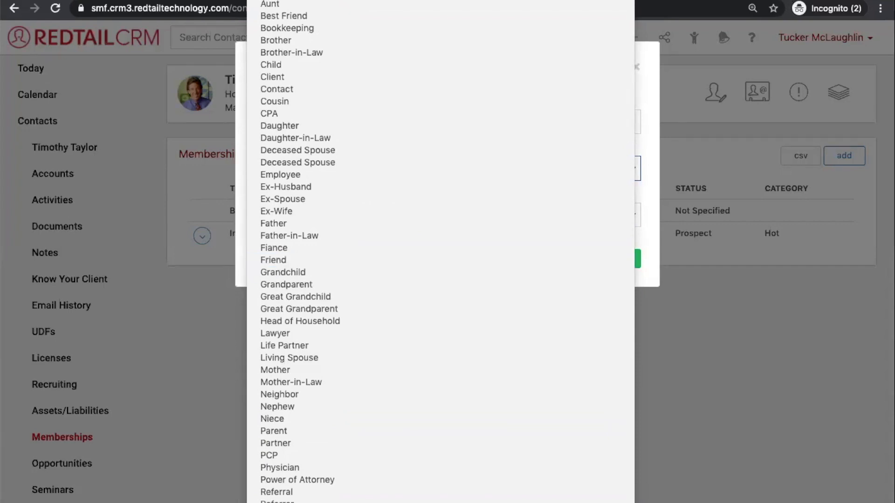
pyautogui.click(674, 25)
pyautogui.click(818, 34)
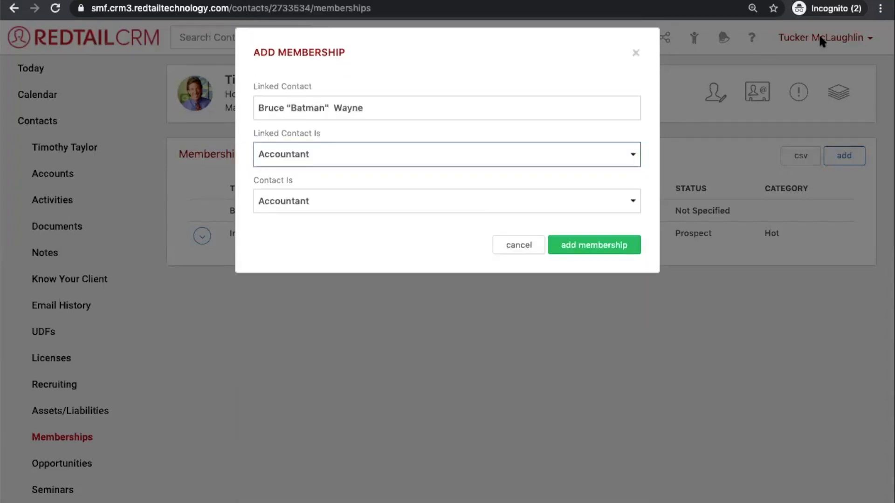
# - Return to the account management page and open the Membership Codes list from the Admins Only section
pyautogui.click(822, 41)
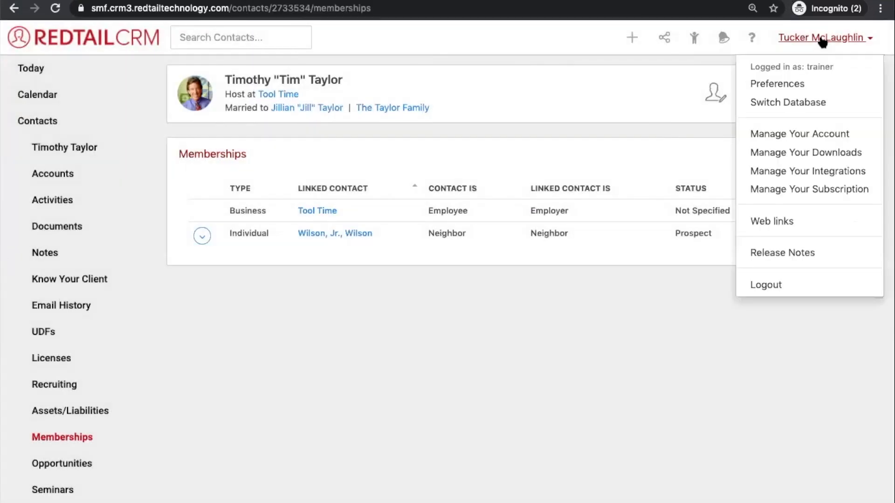
pyautogui.click(792, 134)
pyautogui.scroll(-5, 383, 399)
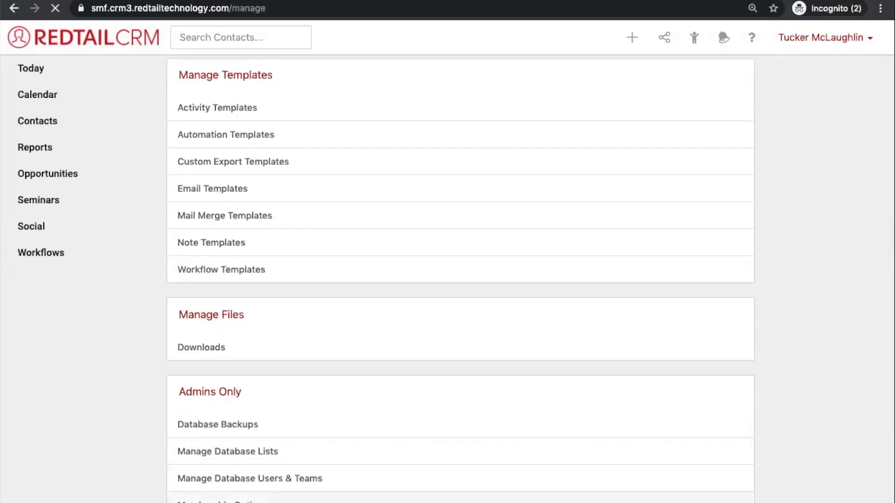
pyautogui.click(399, 451)
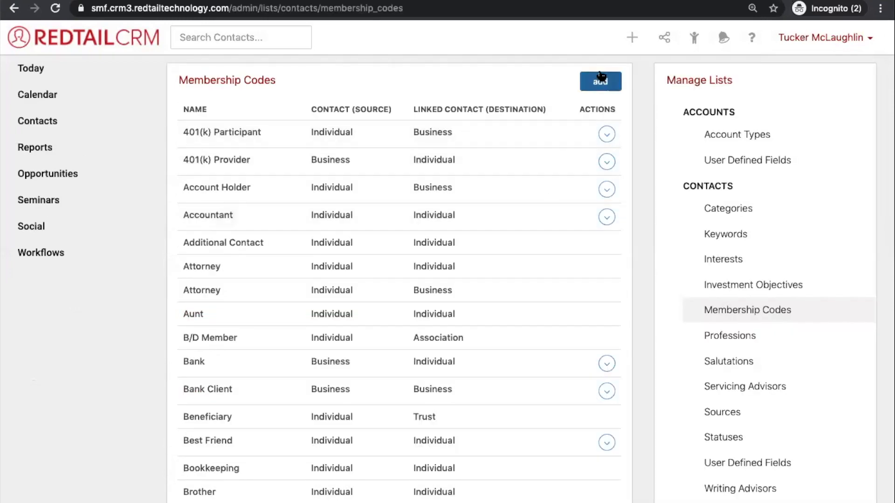
# - Draft a new membership code named Ex-Husband with Individual as both the contact source type and the linked contact destination type
pyautogui.click(601, 80)
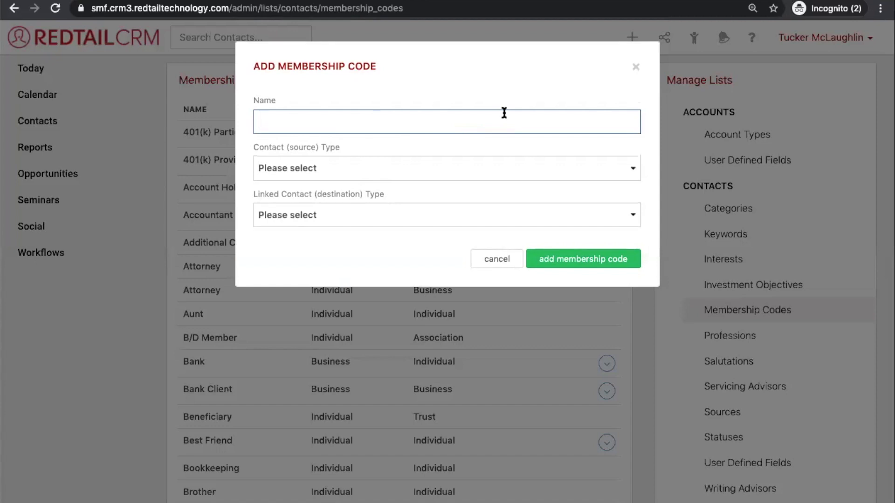
pyautogui.write('Ex-Husna')
pyautogui.press('BackSpace')
pyautogui.press('BackSpace')
pyautogui.write('band')
pyautogui.click(487, 171)
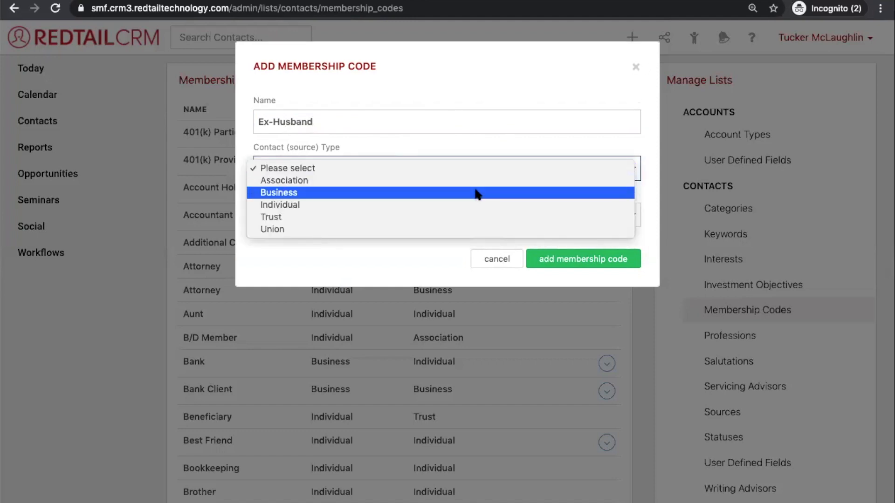
pyautogui.click(474, 206)
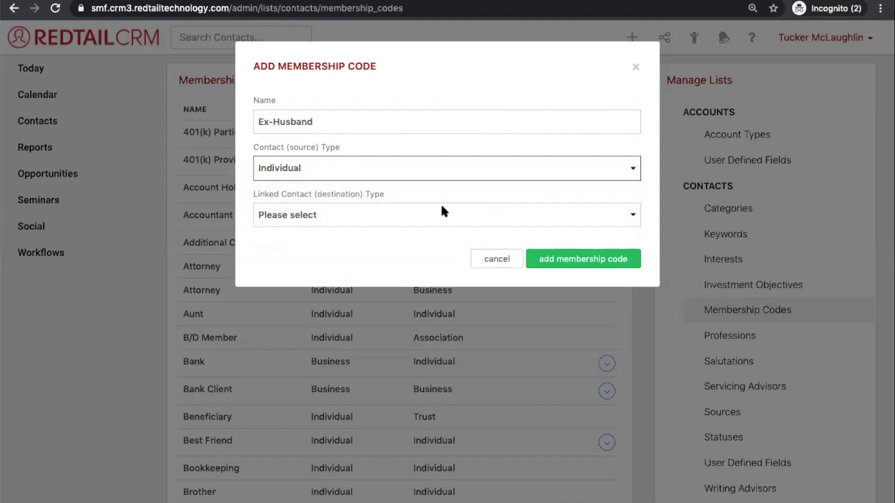
pyautogui.click(442, 211)
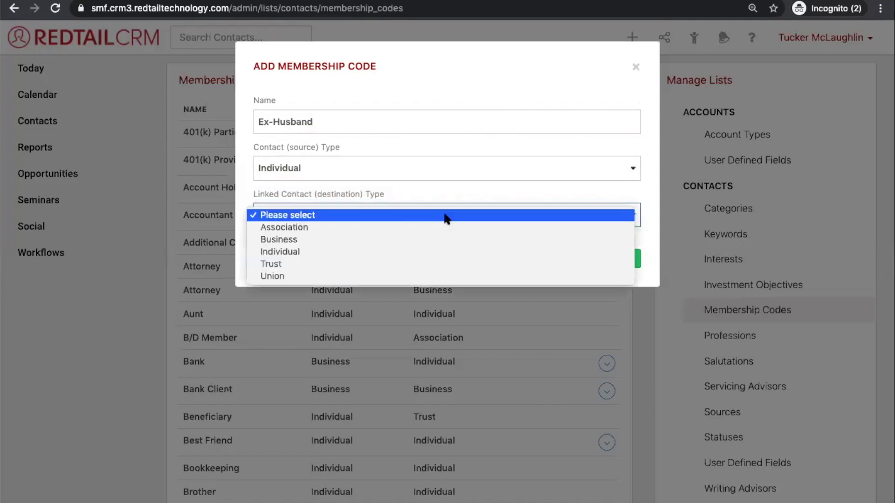
pyautogui.click(423, 254)
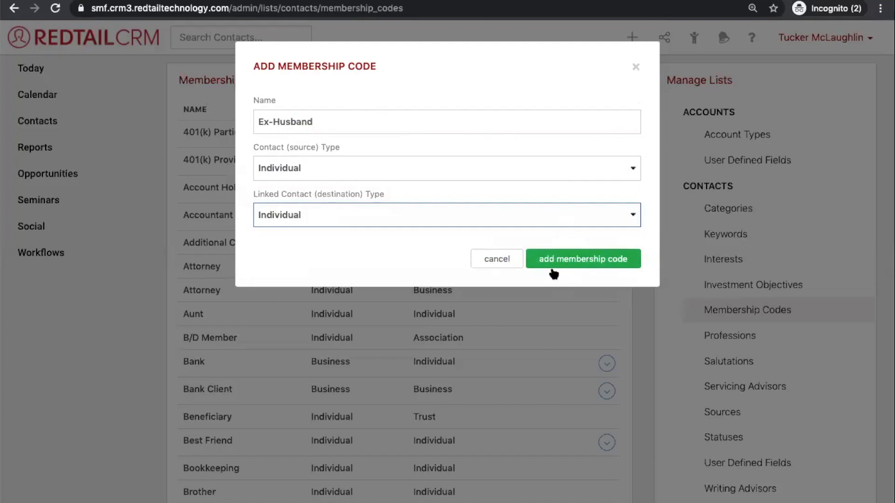
# - Change the drafted membership code's name to Ex-Wife and close the form without adding it
pyautogui.click(300, 121)
pyautogui.doubleClick(300, 122)
pyautogui.write('w')
pyautogui.press('BackSpace')
pyautogui.write('Wife')
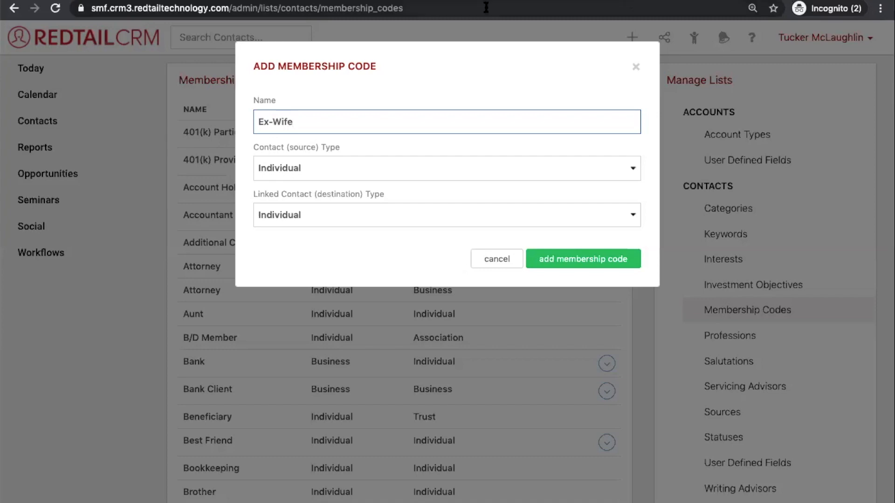
pyautogui.click(636, 68)
# - Return to the account management page and open Downloads from the Manage Files section
pyautogui.click(784, 42)
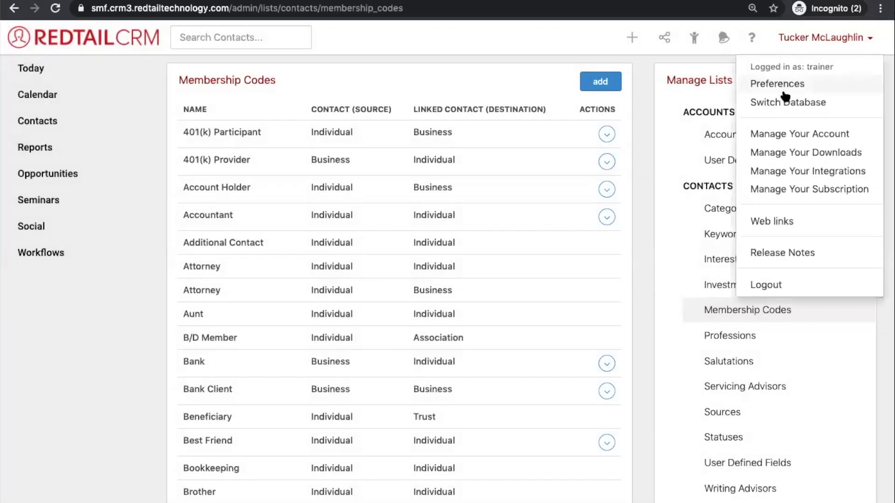
pyautogui.click(765, 136)
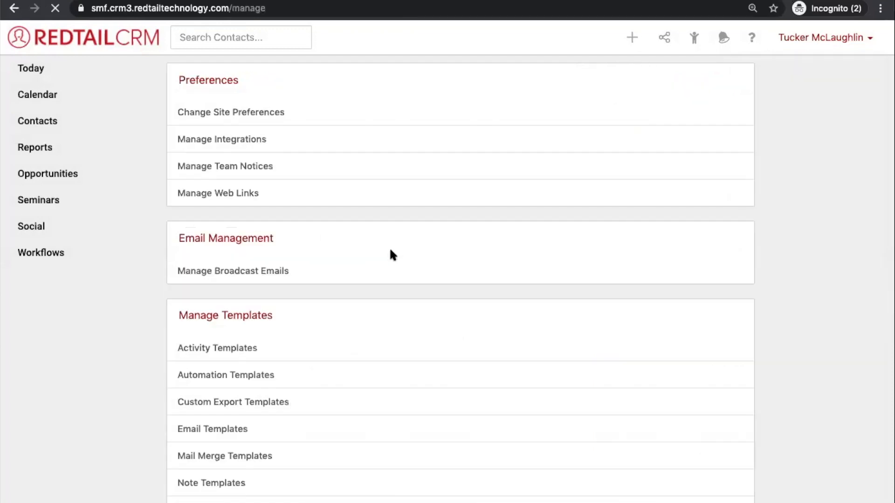
pyautogui.scroll(-5, 389, 253)
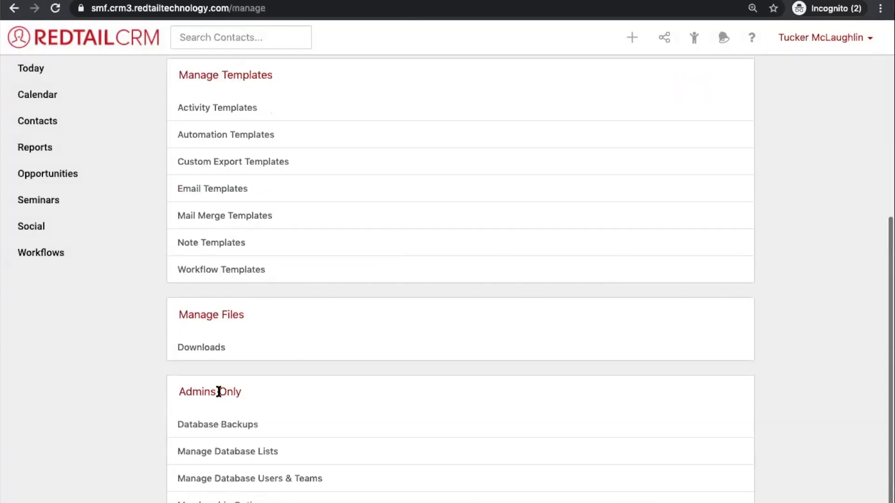
pyautogui.tripleClick(213, 316)
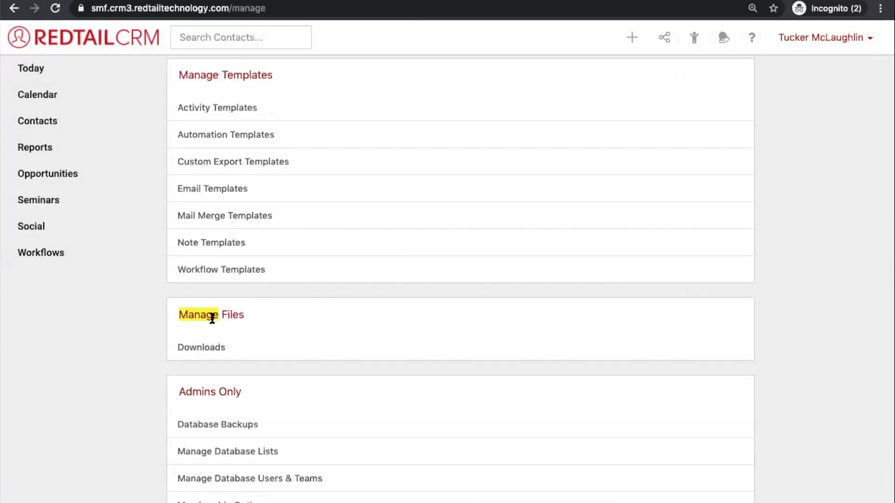
pyautogui.click(206, 349)
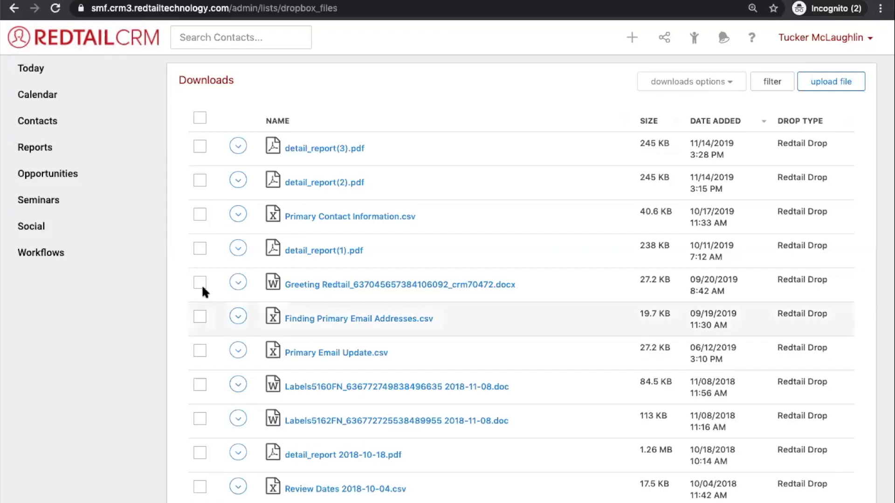
# - Look through the list of files in Downloads and check the actions offered for detail_report(3).pdf
pyautogui.doubleClick(209, 82)
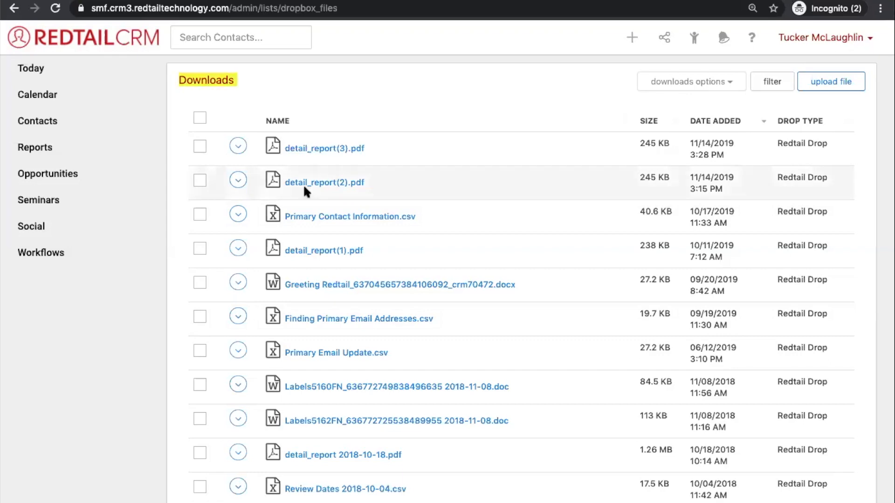
pyautogui.scroll(-2, 303, 184)
pyautogui.scroll(-10, 303, 184)
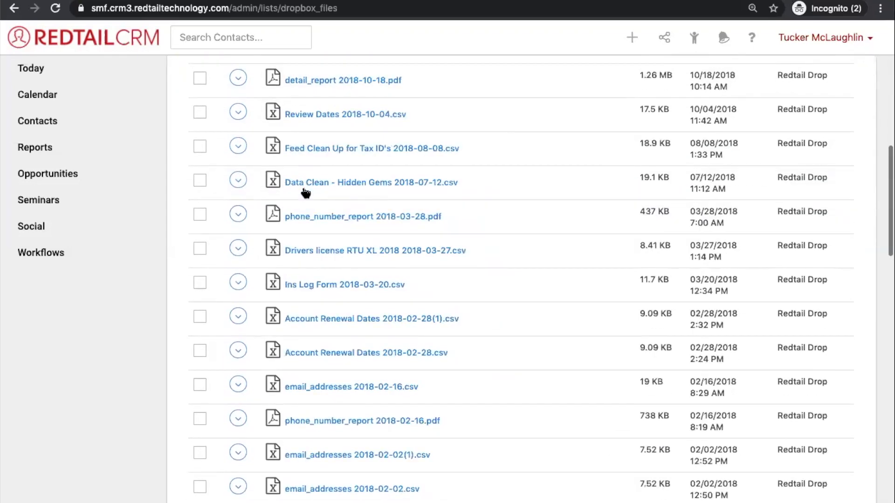
pyautogui.scroll(-4, 303, 184)
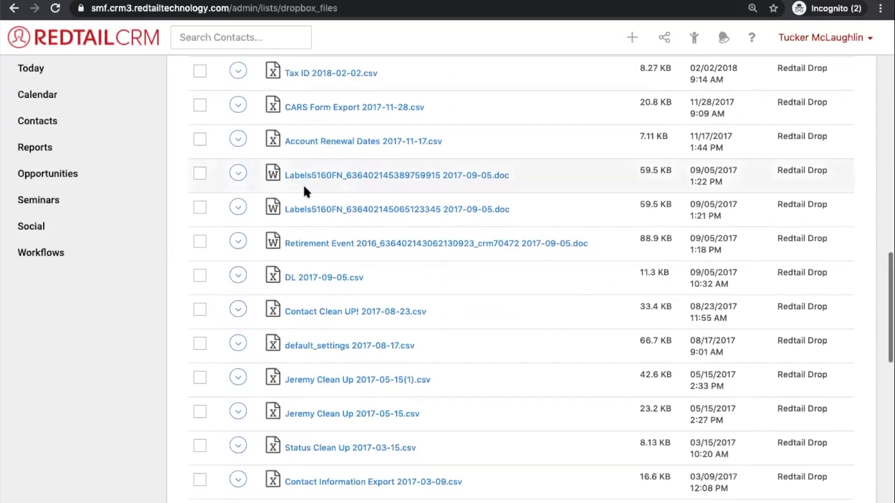
pyautogui.scroll(15, 303, 183)
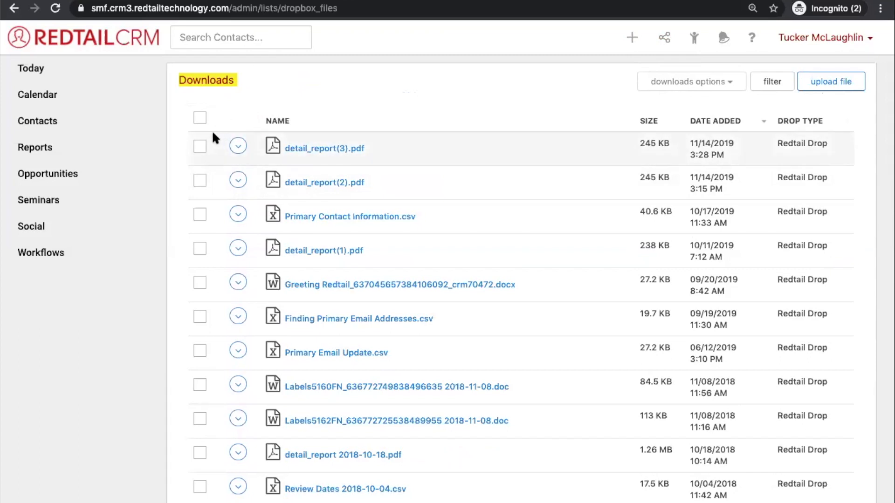
pyautogui.click(237, 146)
pyautogui.click(237, 146)
# - Go back from Downloads to the account management page and look over its sections
pyautogui.hscroll(-5, 326, 149)
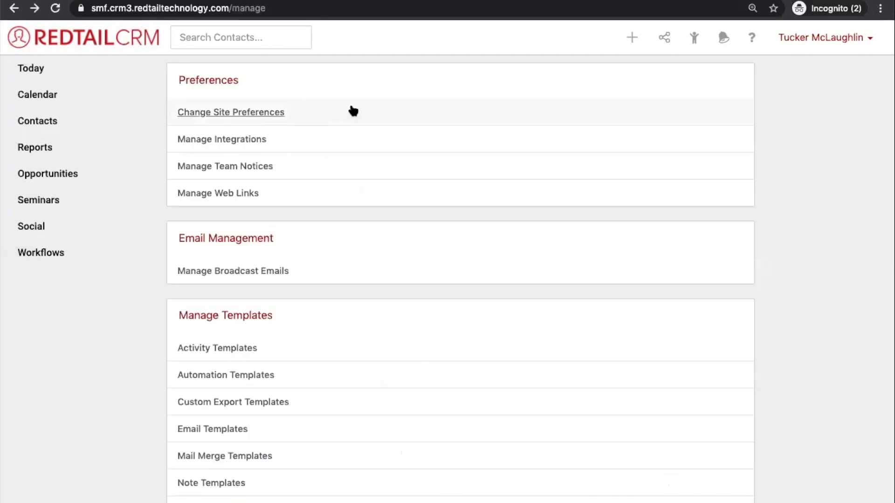
pyautogui.scroll(-5, 539, 179)
pyautogui.scroll(5, 539, 180)
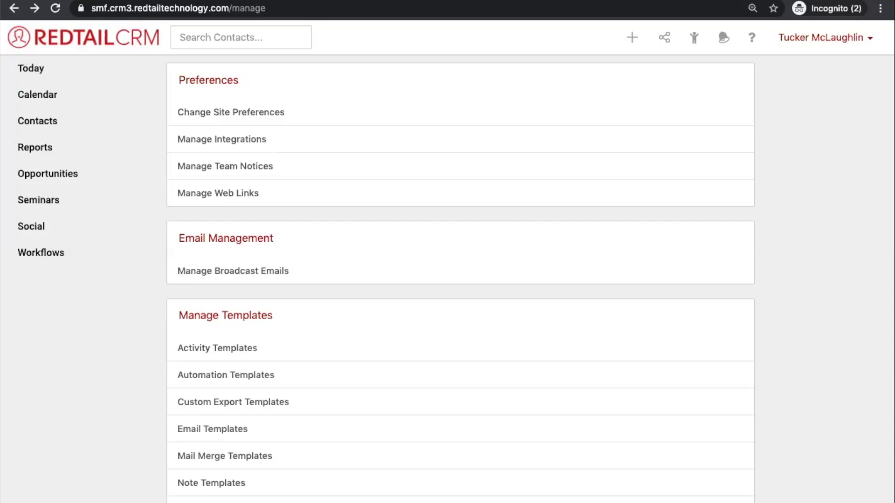
# - Point out the Manage Your Account entry among the user account options, and close the options without choosing one
pyautogui.click(833, 36)
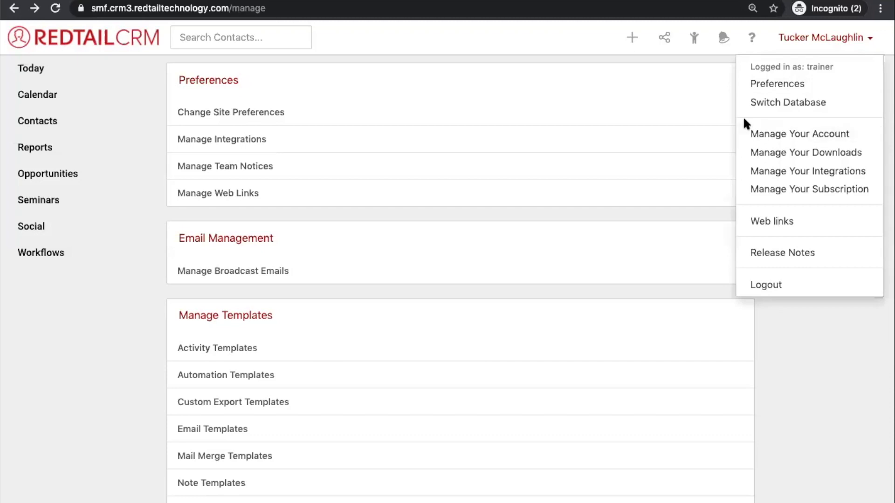
pyautogui.moveTo(747, 134); pyautogui.dragTo(850, 136)
pyautogui.click(851, 135)
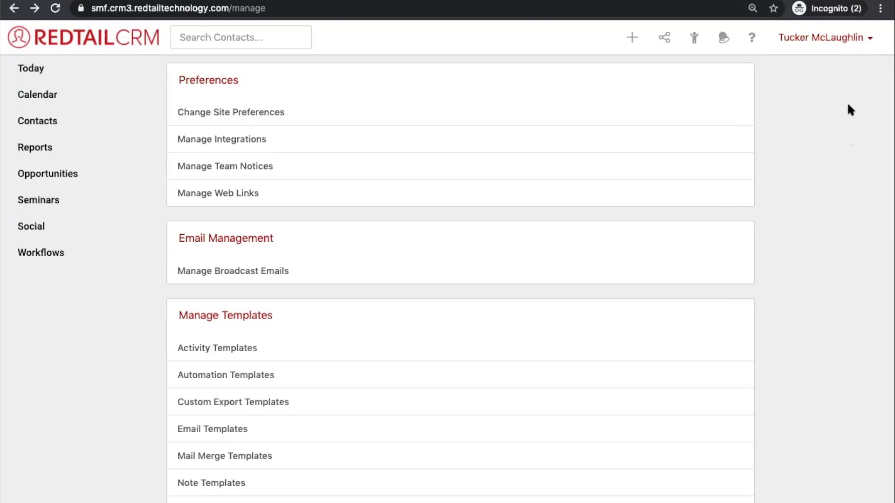
pyautogui.click(826, 43)
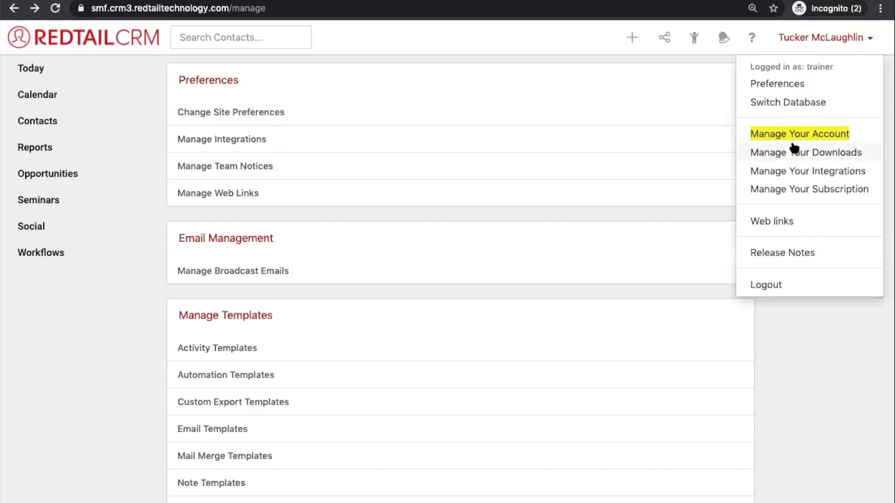
pyautogui.click(588, 84)
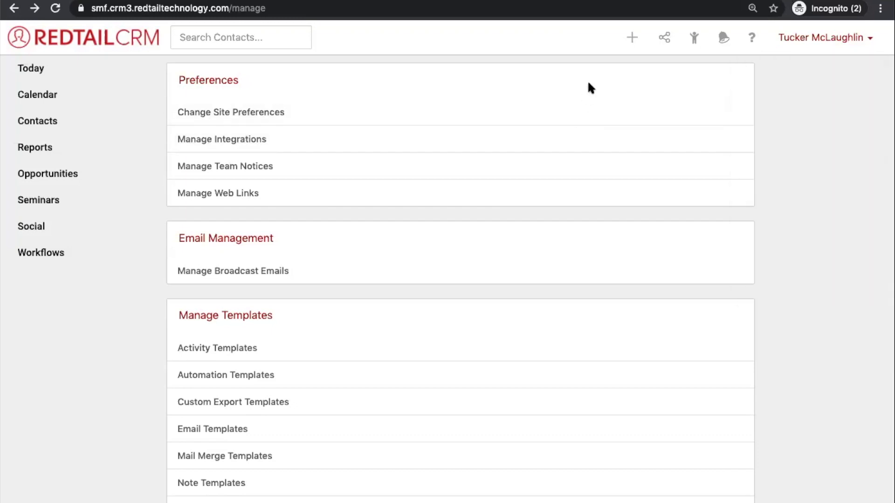